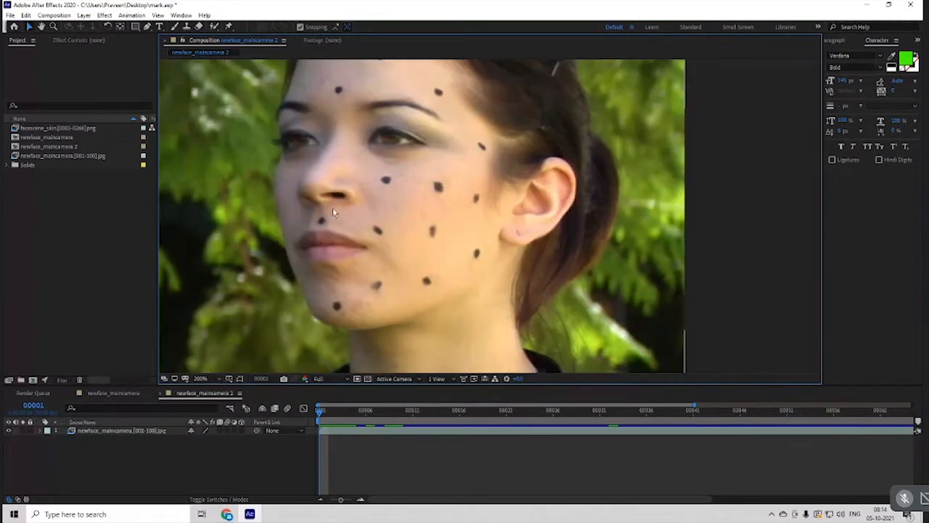
Start a Track Motion tracker on the newface_maincamera footage layer.
scroll(428, 218, up, 1)
scroll(438, 215, down, 1)
mouse_move(505, 212)
mouse_down()
mouse_move(480, 218)
mouse_move(488, 205)
mouse_up()
key(v)
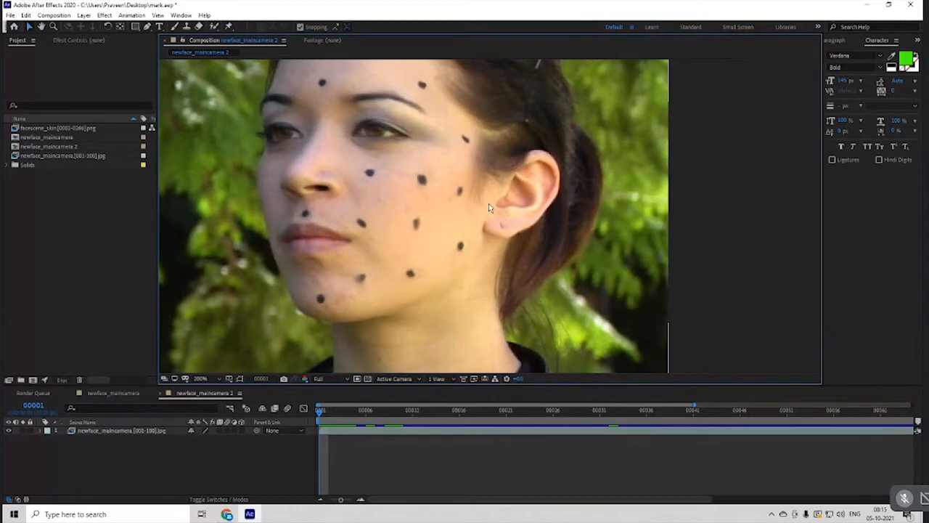
click(154, 433)
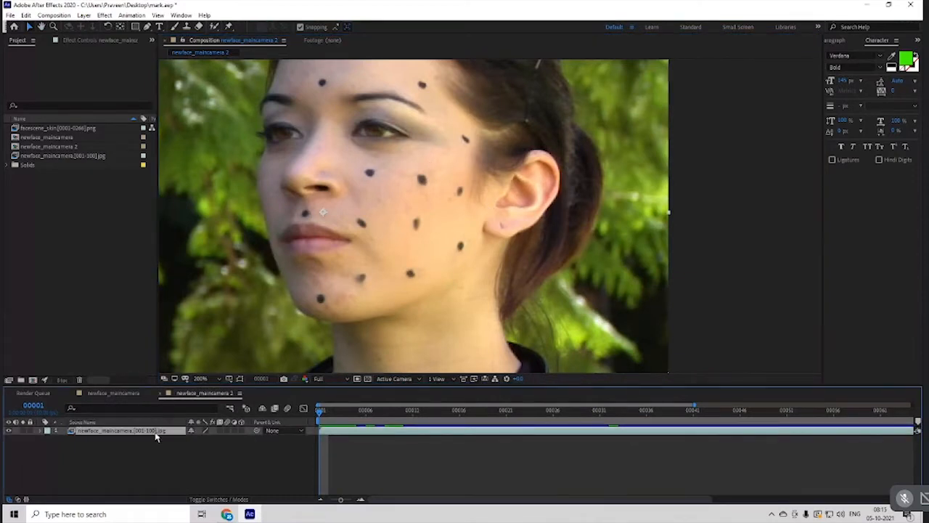
right_click(155, 433)
mouse_move(234, 345)
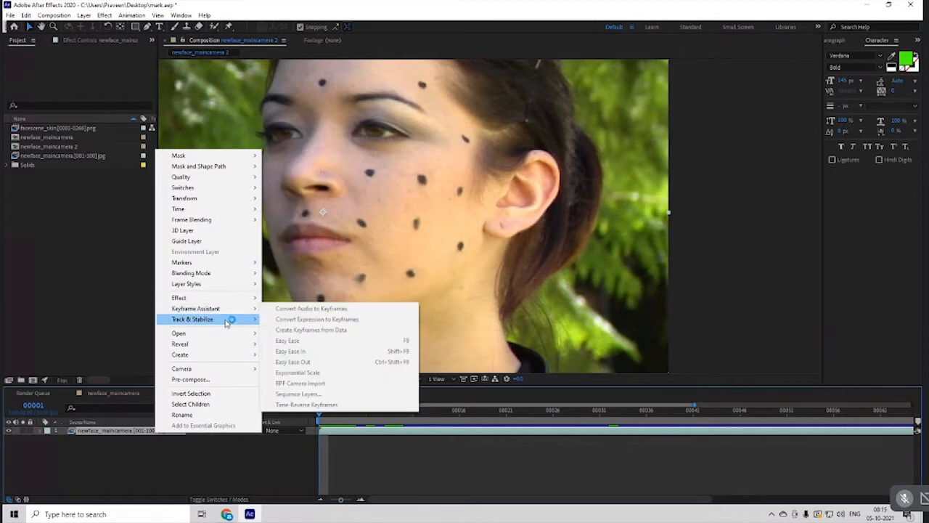
mouse_move(225, 320)
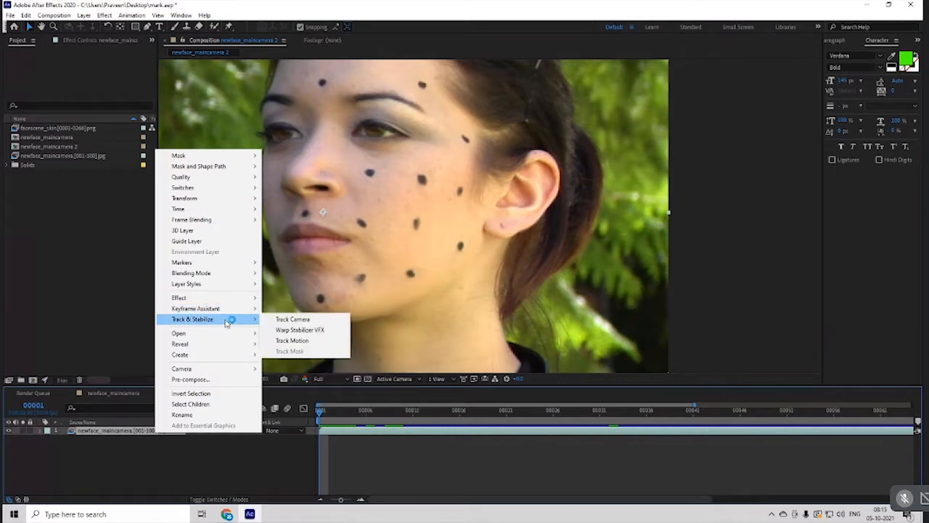
click(306, 343)
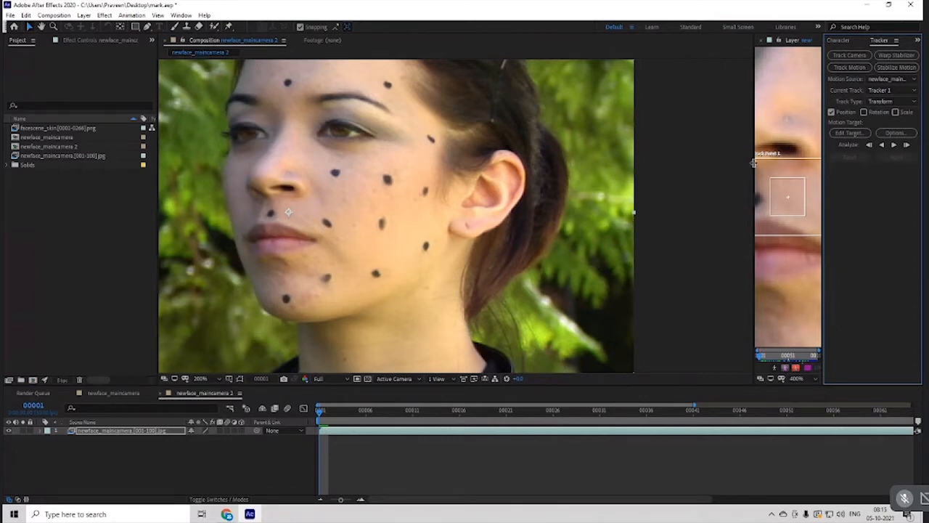
Enlarge the layer view and place the track point on the dark marker dot in the middle of the cheek.
drag(753, 163, 294, 163)
scroll(517, 232, down, 1)
drag(631, 203, 494, 218)
scroll(429, 198, up, 1)
scroll(387, 231, down, 2)
scroll(501, 217, up, 2)
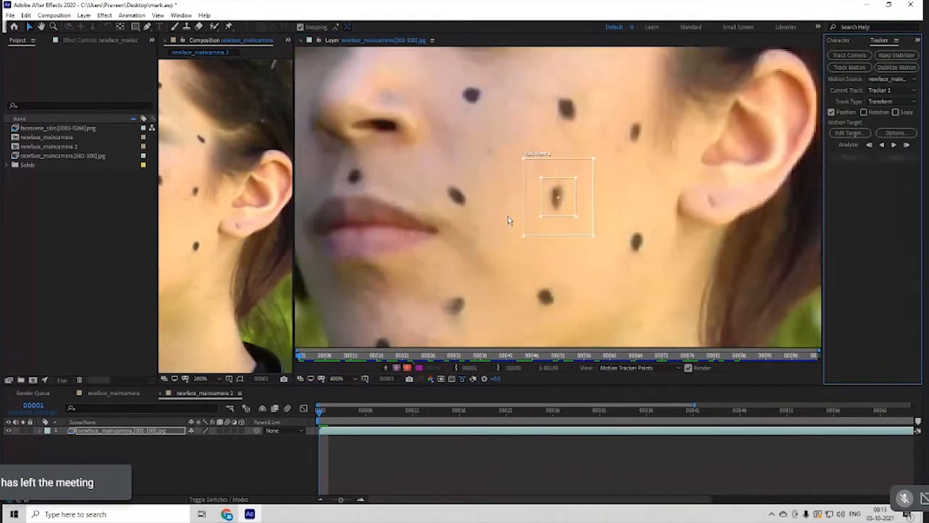
scroll(535, 216, up, 1)
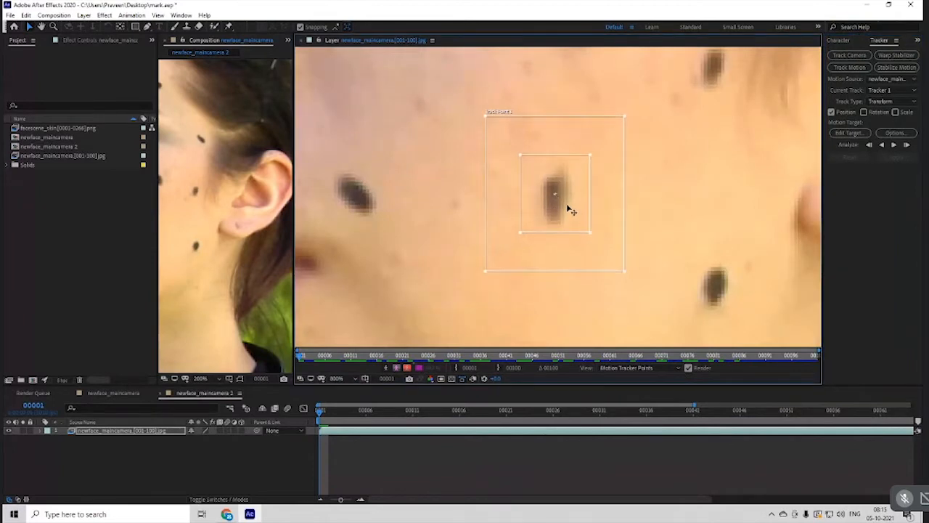
Analyze the cheek marker's motion forward through the whole clip.
scroll(566, 215, down, 2)
scroll(565, 215, down, 1)
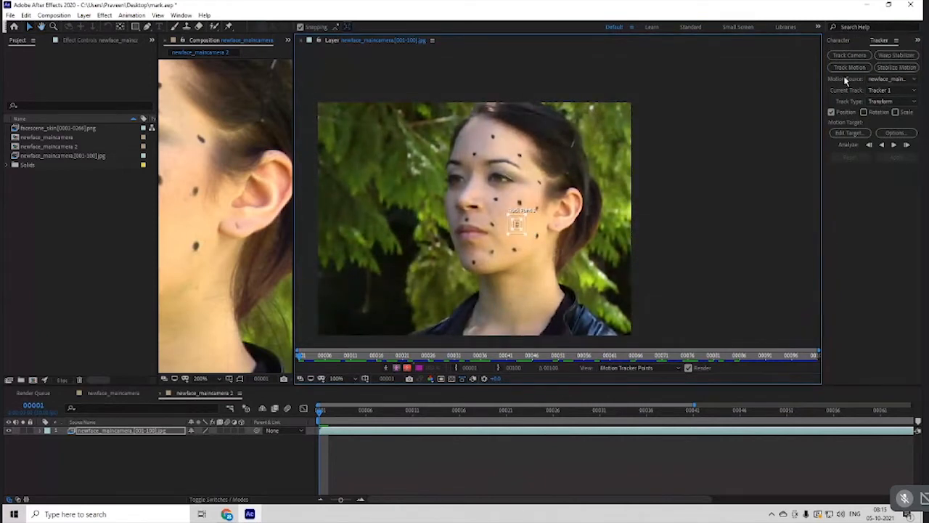
click(896, 146)
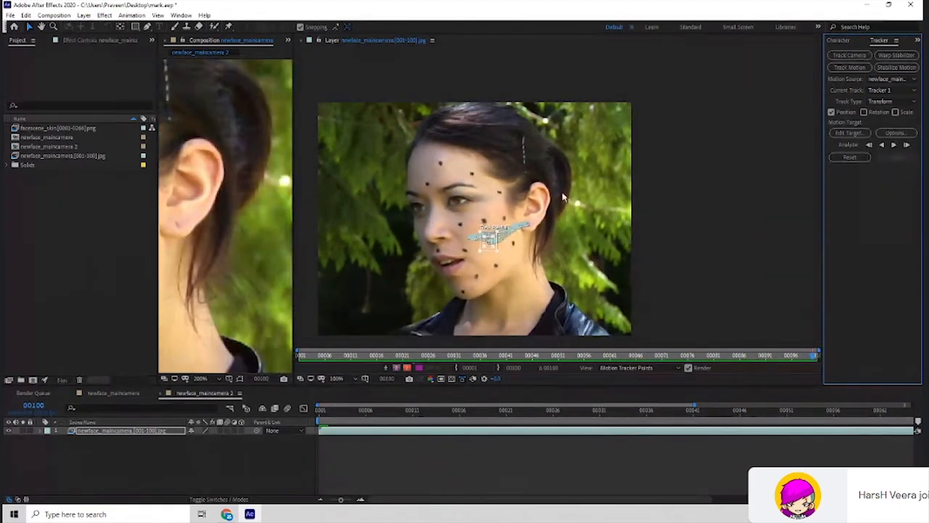
scroll(494, 253, up, 4)
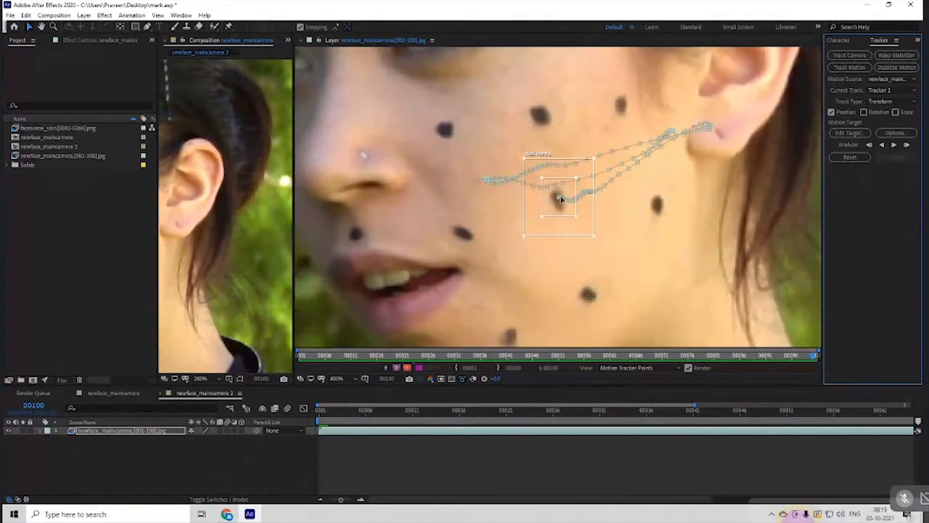
Scrub to frame 11 and expand the footage layer's motion tracker down to Track Point 1 to examine its keyframes.
drag(366, 408, 413, 410)
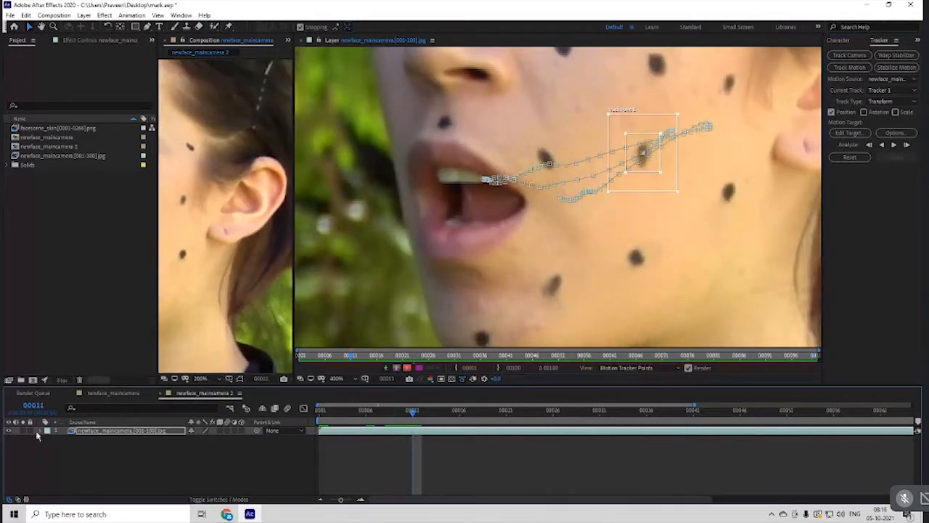
click(38, 432)
click(49, 439)
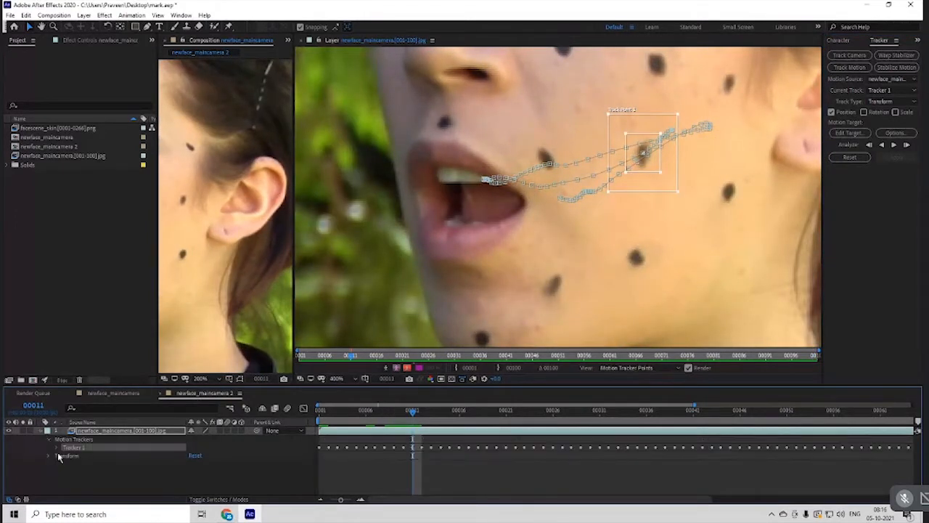
click(58, 448)
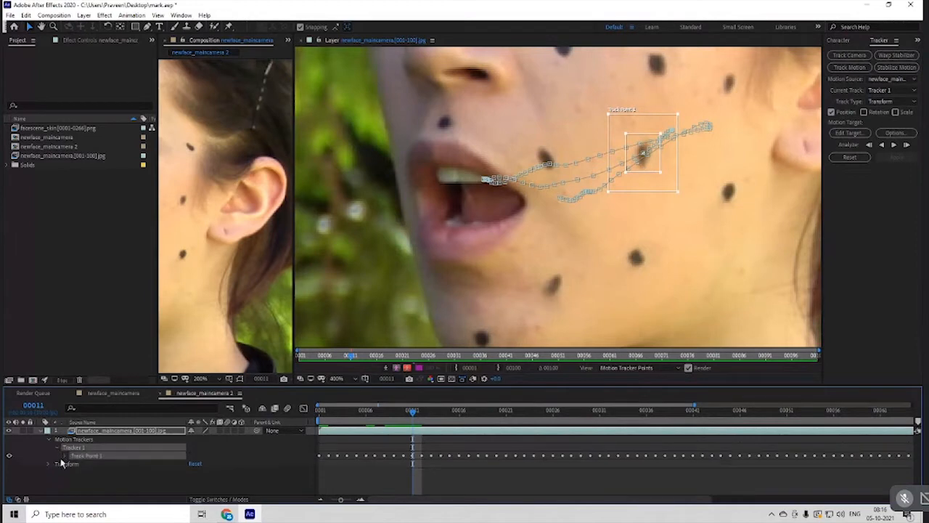
click(65, 456)
scroll(392, 465, down, 1)
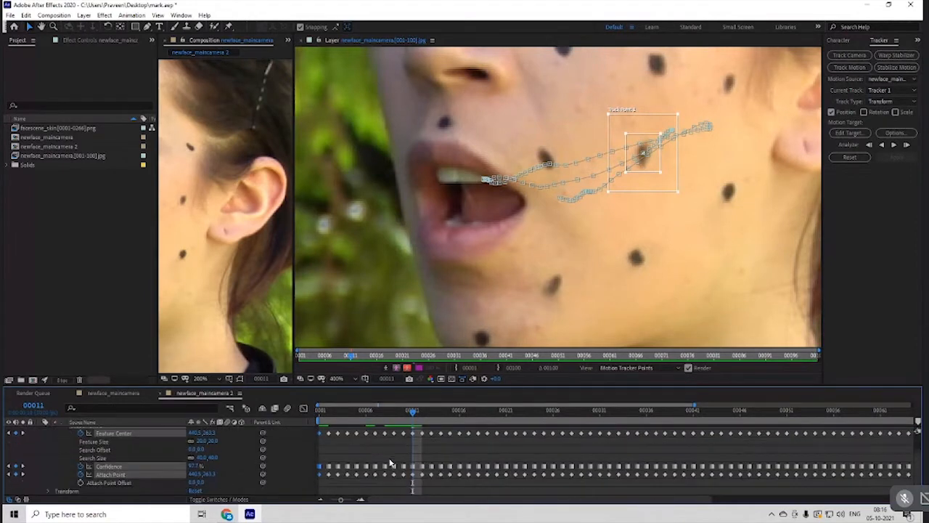
scroll(435, 465, up, 3)
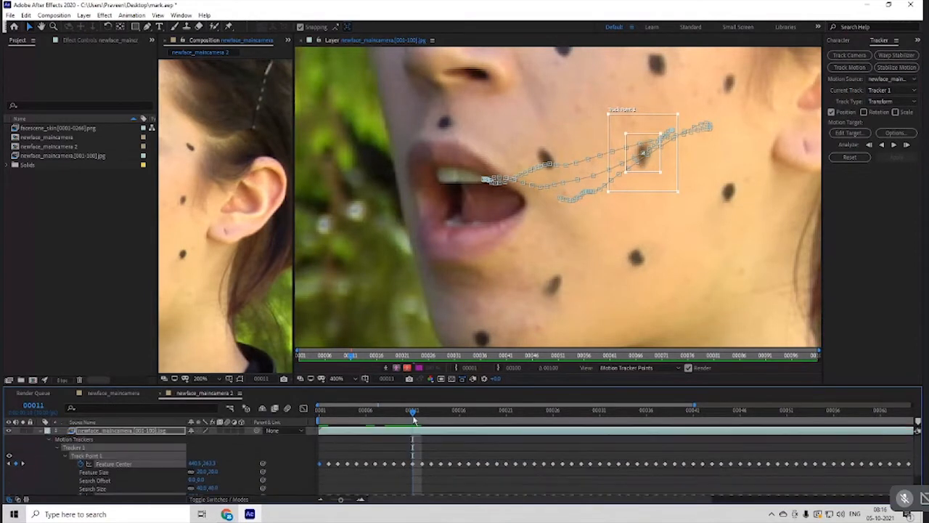
Return to frame 1 and widen the composition view beside the layer view, with the image at 100%.
click(301, 356)
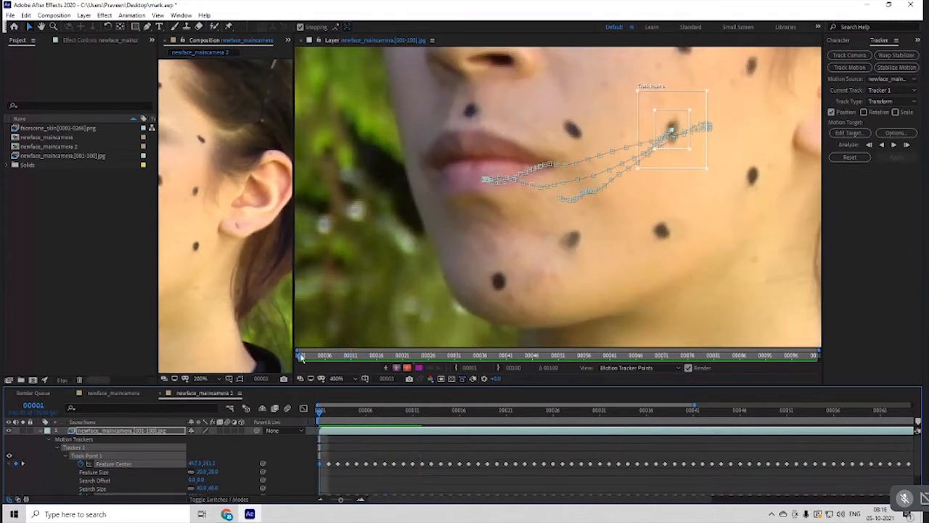
drag(295, 346, 521, 336)
scroll(244, 224, down, 4)
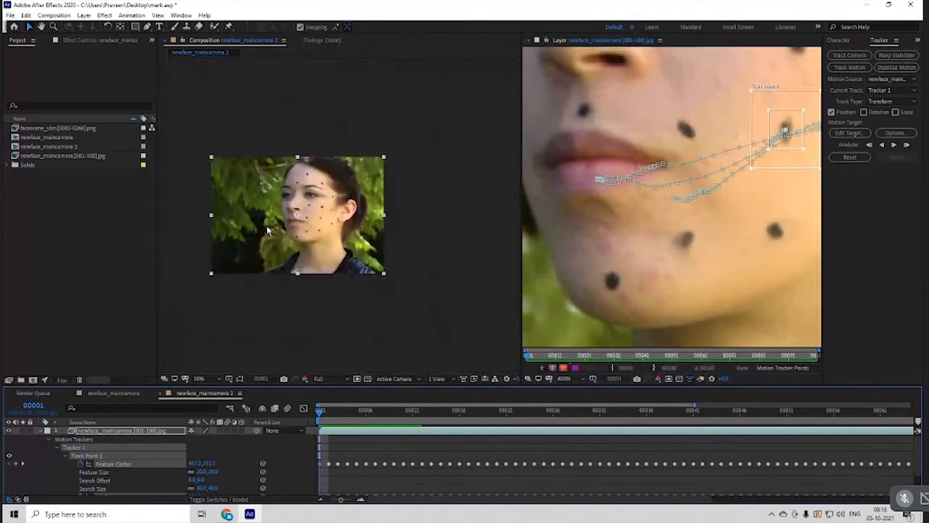
scroll(392, 231, up, 3)
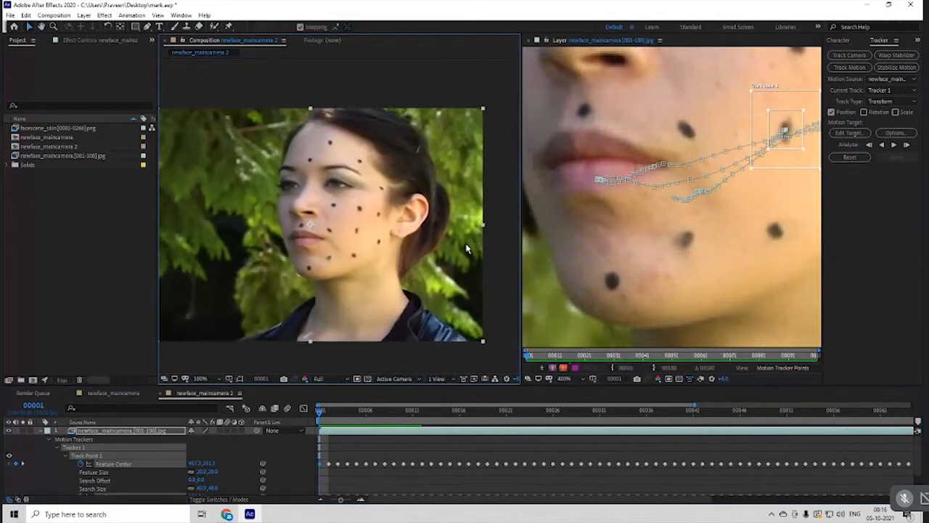
Add a new null object layer to the composition as a target for the tracking data.
click(857, 133)
click(521, 284)
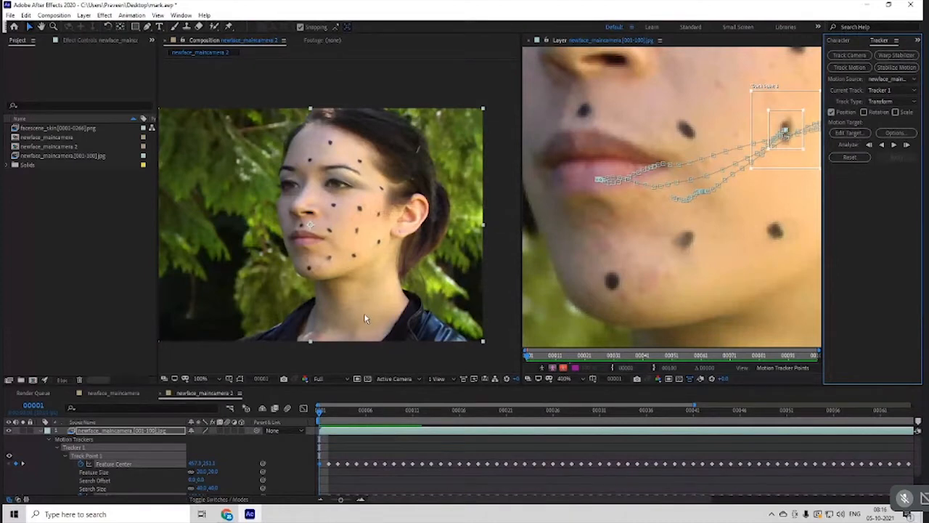
click(84, 16)
mouse_move(94, 27)
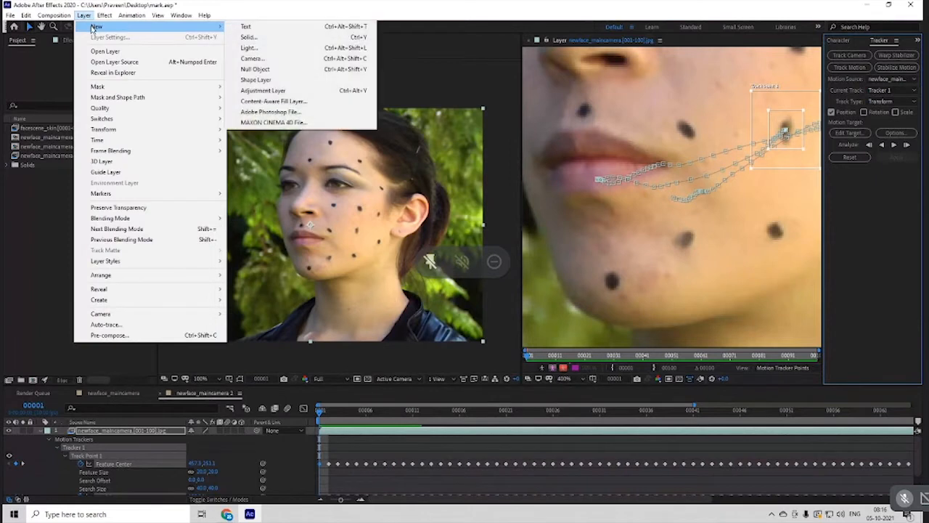
click(255, 69)
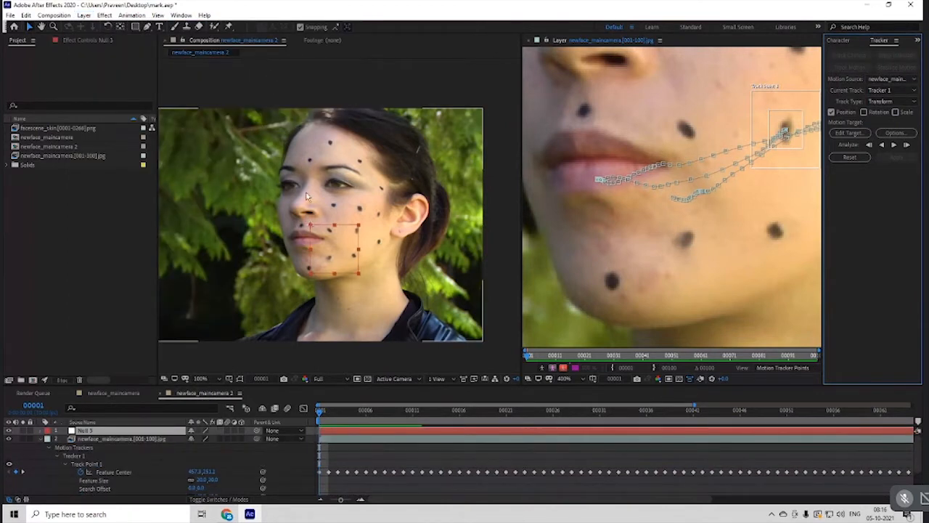
Switch to Chrome to check the Google Meet call and return to After Effects.
mouse_move(227, 514)
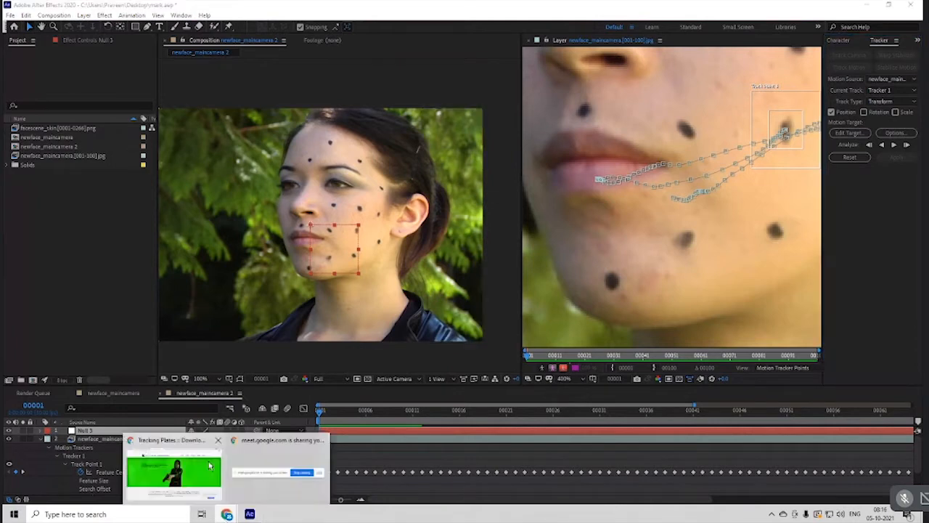
click(186, 445)
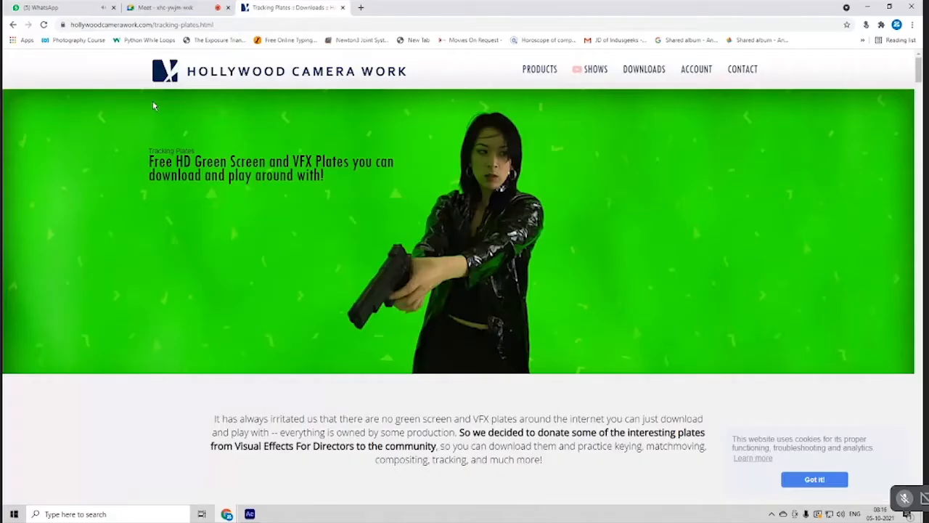
key(ctrl+shift+Tab)
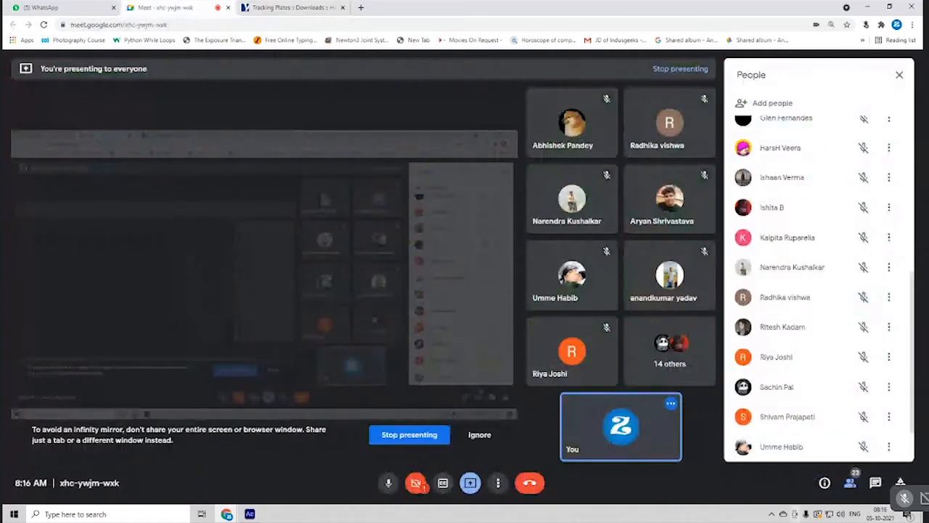
key(alt+Tab)
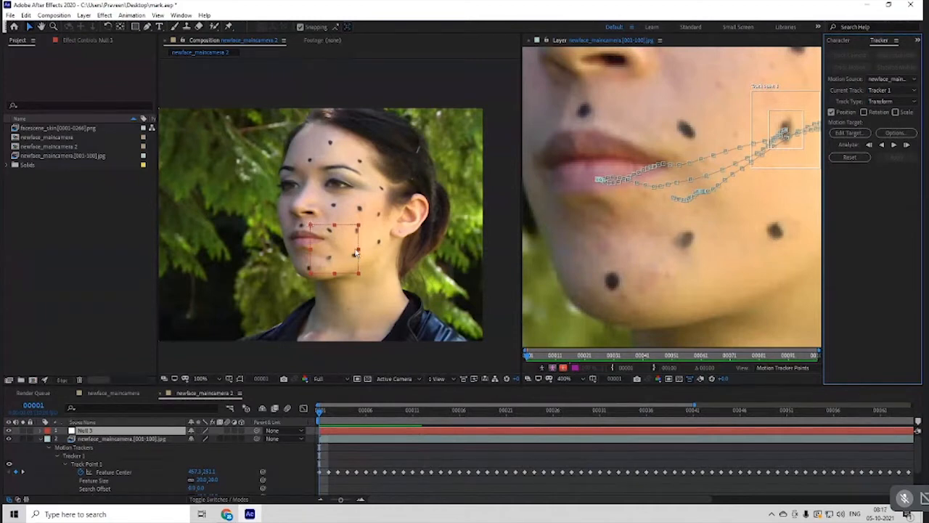
Set the tracker's motion target to the Null 3 layer.
key(period)
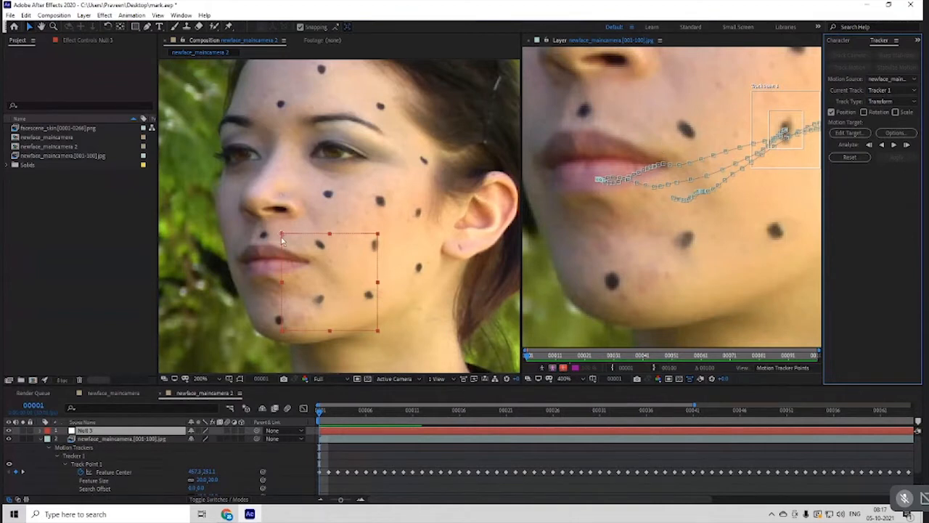
scroll(284, 238, down, 3)
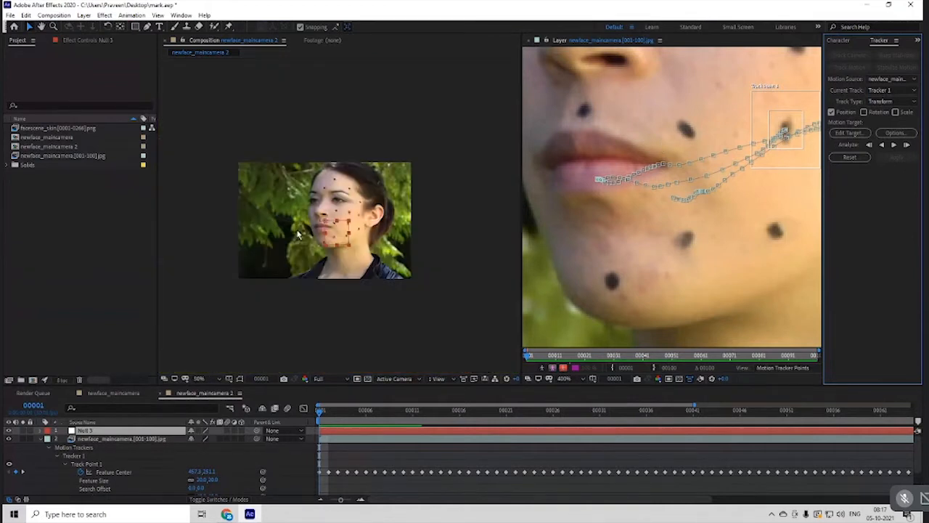
scroll(287, 225, up, 1)
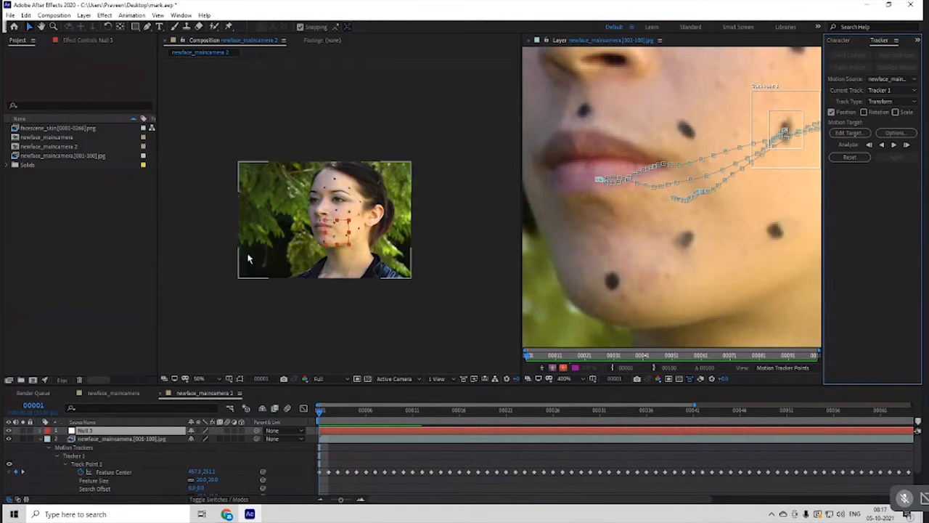
scroll(356, 227, up, 2)
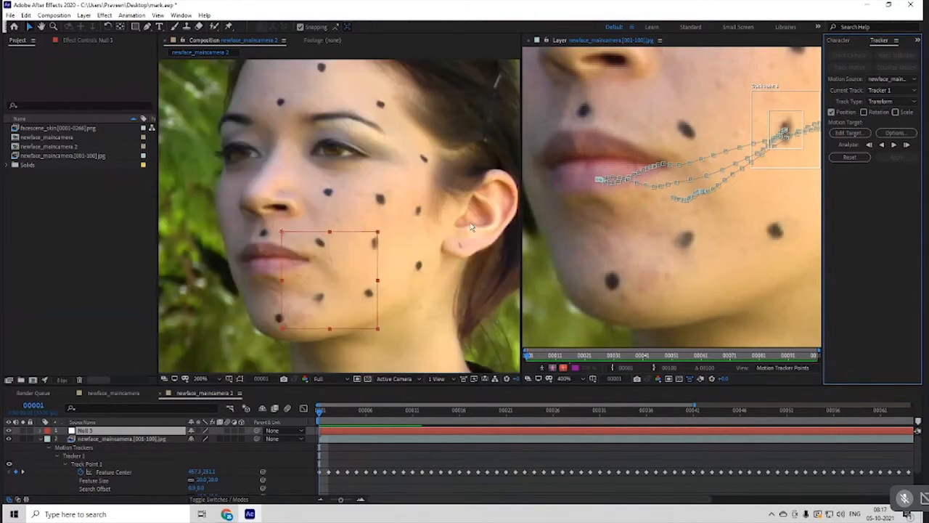
click(851, 134)
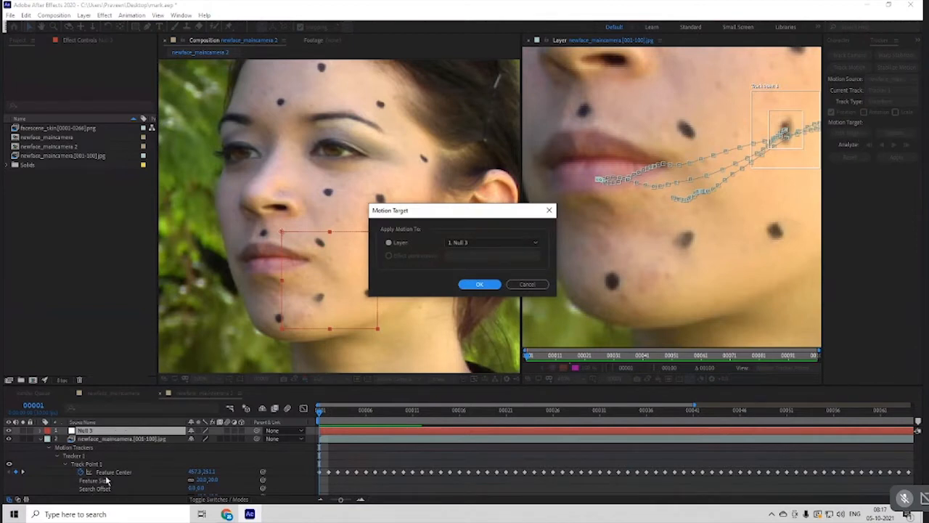
click(487, 243)
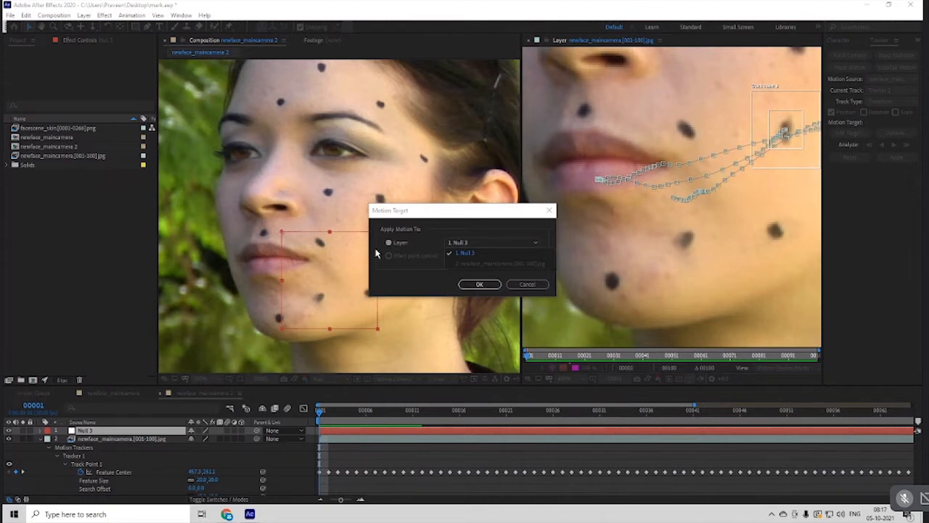
click(477, 284)
click(478, 285)
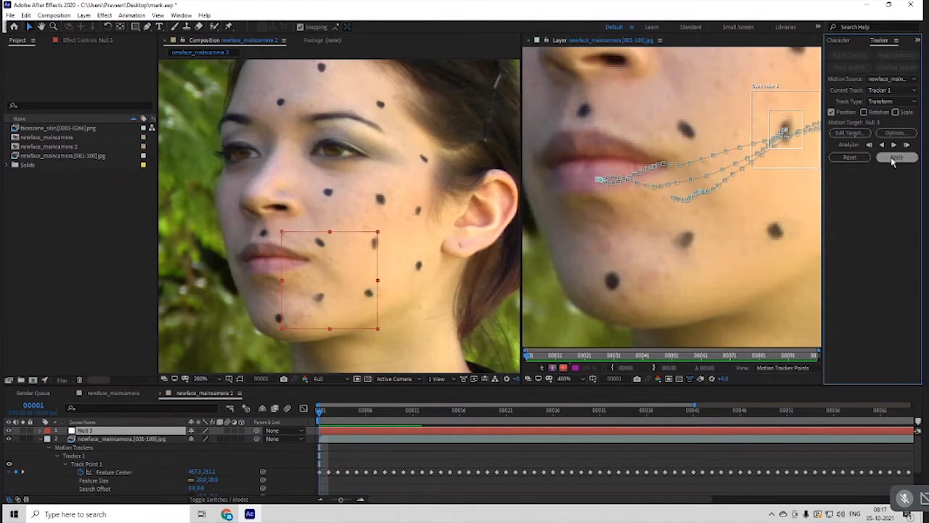
Apply the tracked motion to the Null 3 layer in both the X and Y dimensions.
click(895, 160)
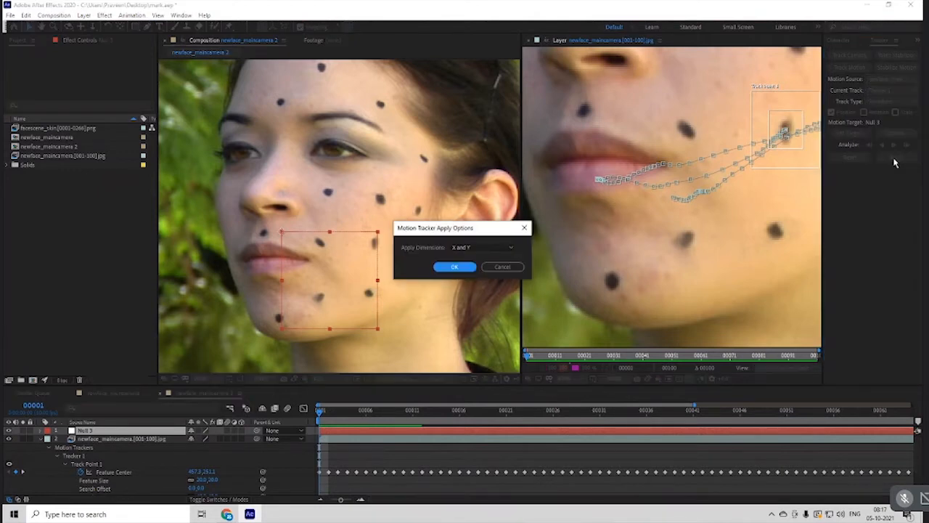
click(463, 248)
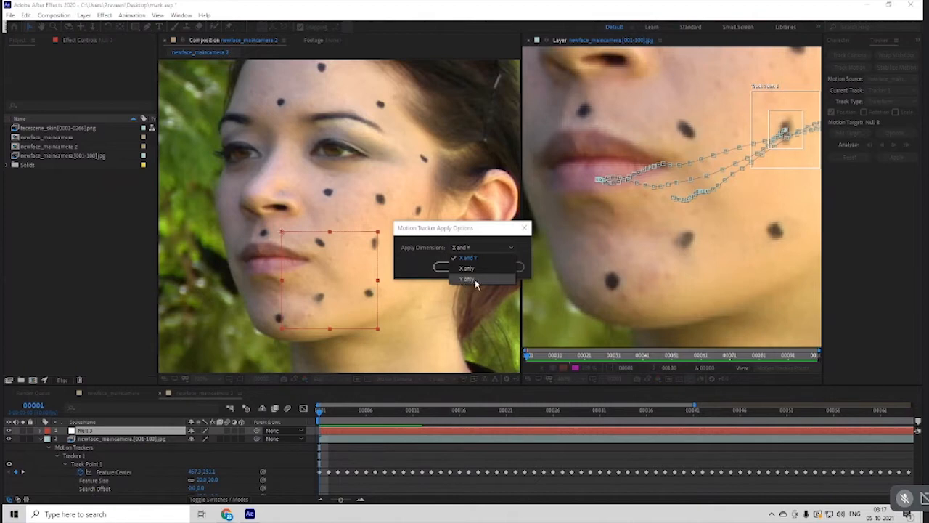
click(466, 258)
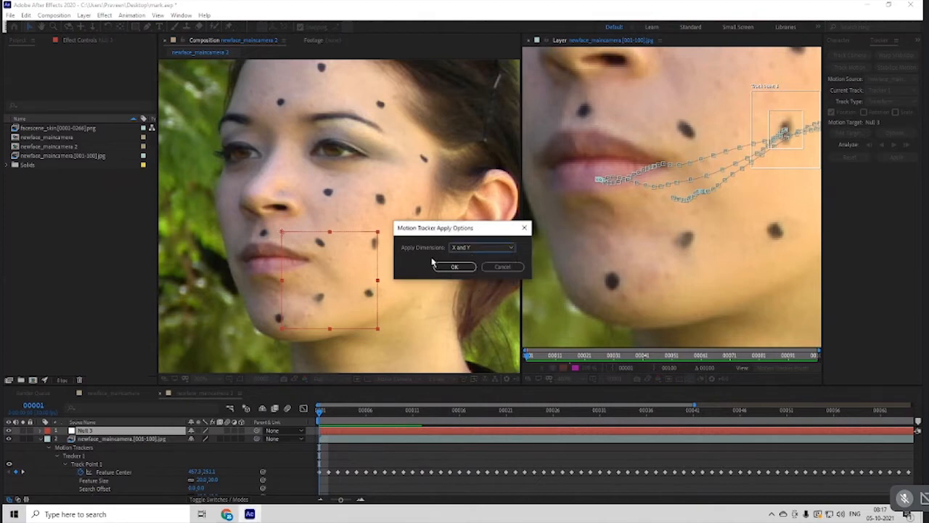
click(469, 247)
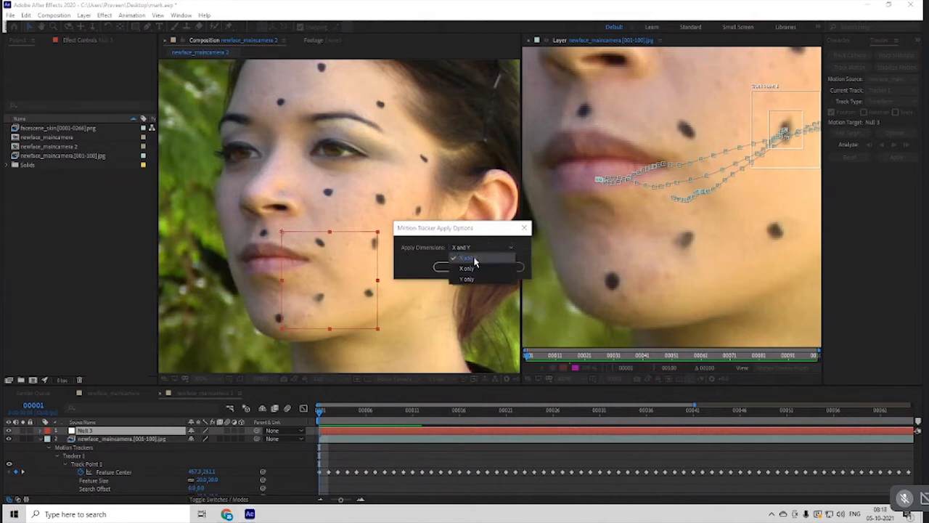
click(420, 257)
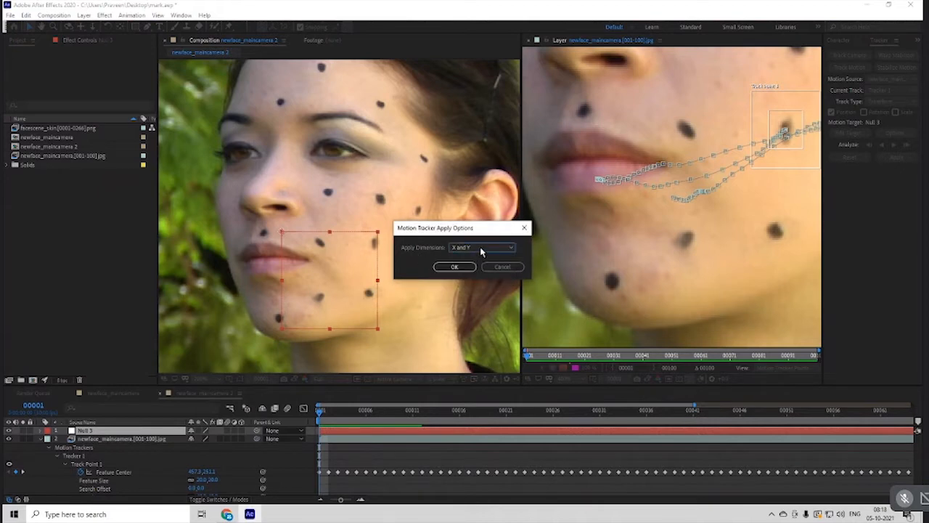
click(480, 247)
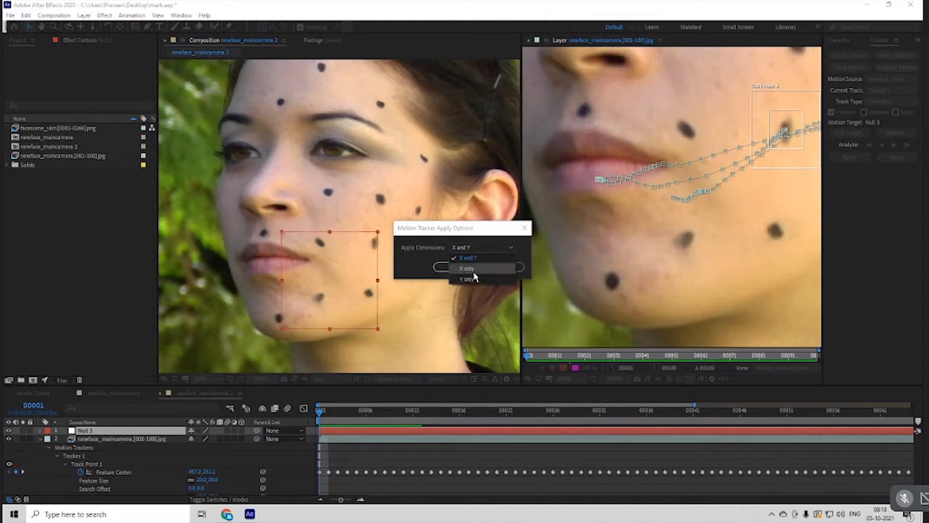
click(484, 249)
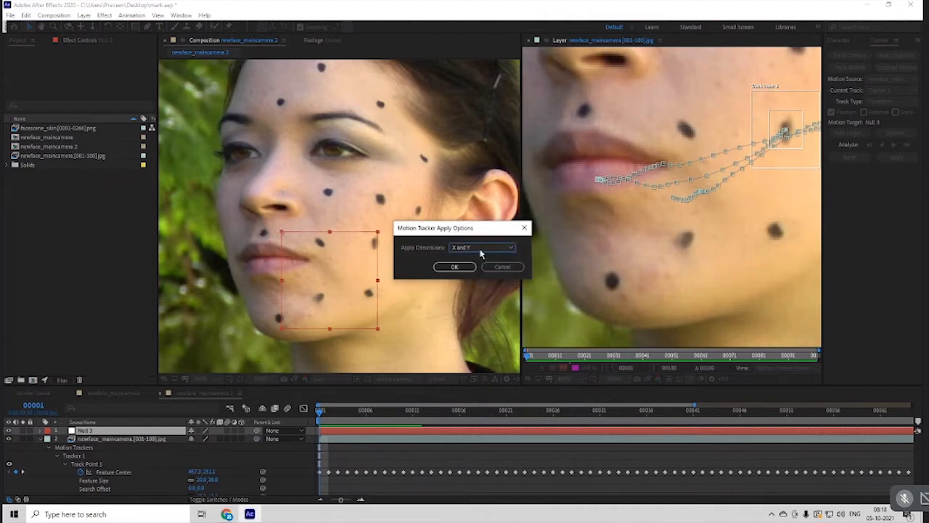
click(480, 249)
click(487, 248)
click(475, 260)
click(454, 268)
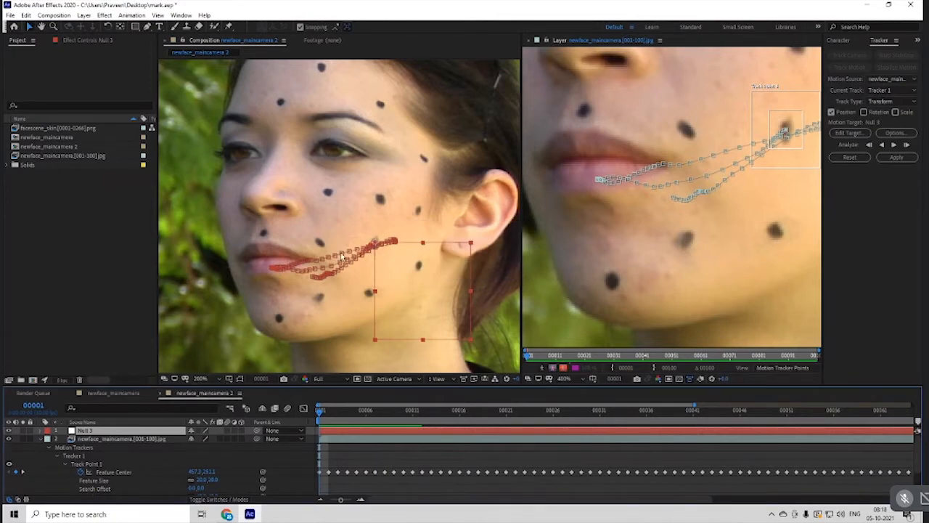
Collapse the footage layer's properties and reveal Null 3's Transform properties to examine its Position keyframes and motion path on the cheek.
key(period)
drag(431, 251, 366, 162)
scroll(354, 195, down, 1)
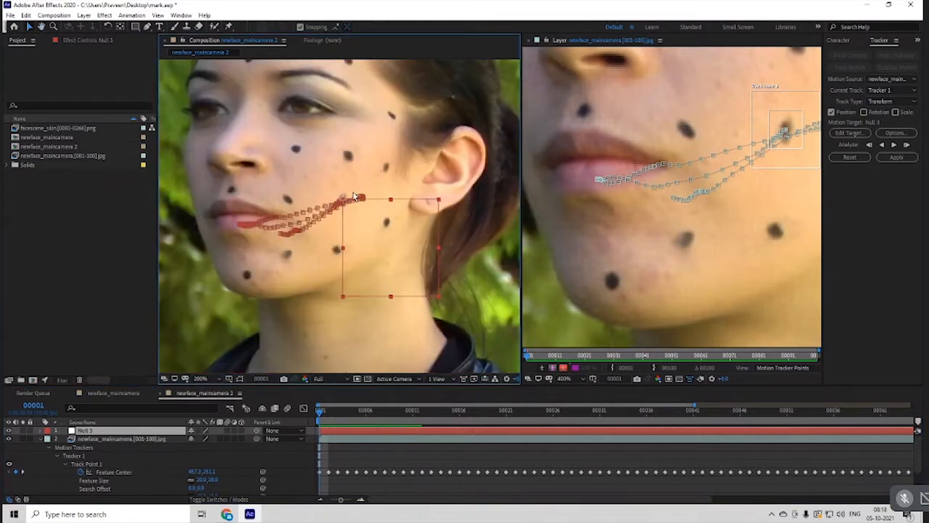
drag(521, 209, 417, 218)
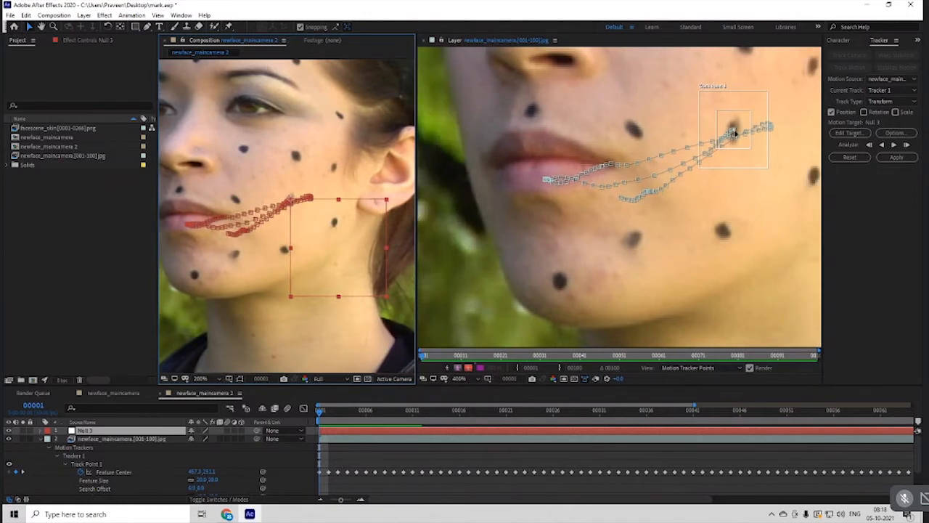
click(41, 438)
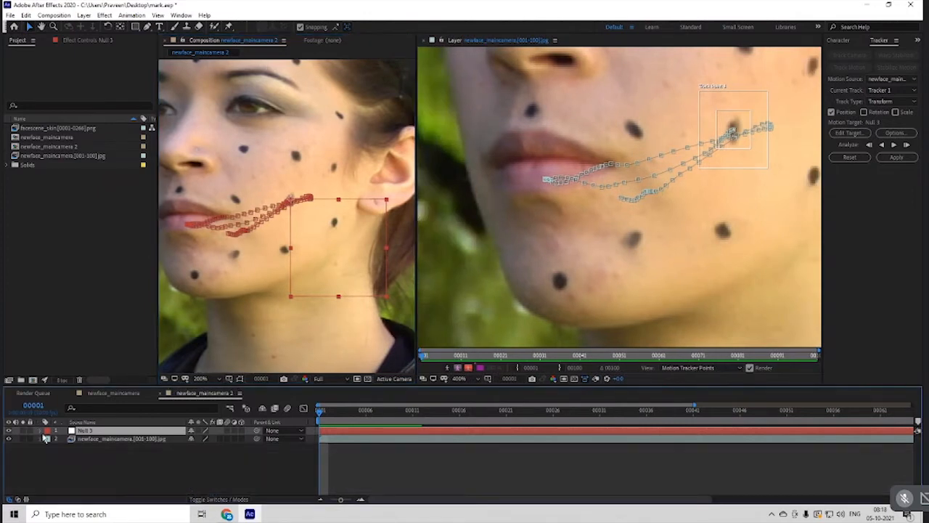
click(40, 432)
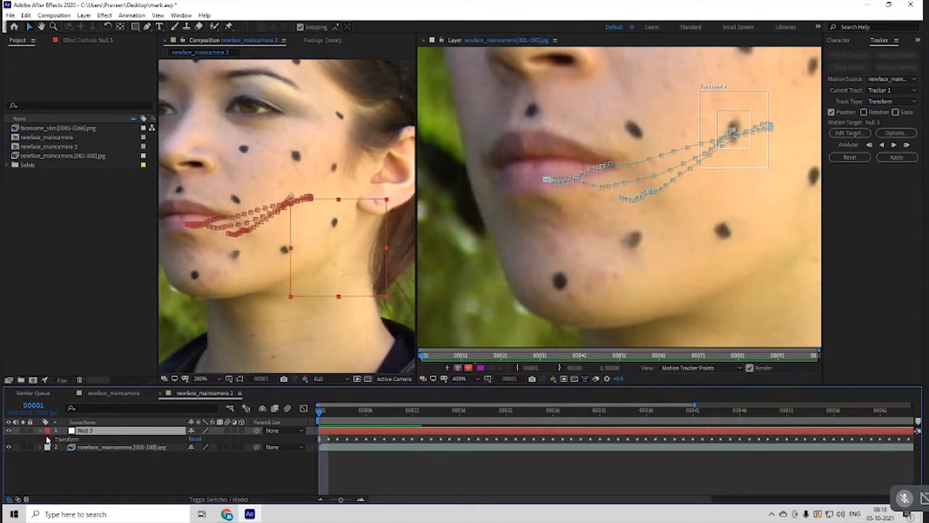
click(48, 441)
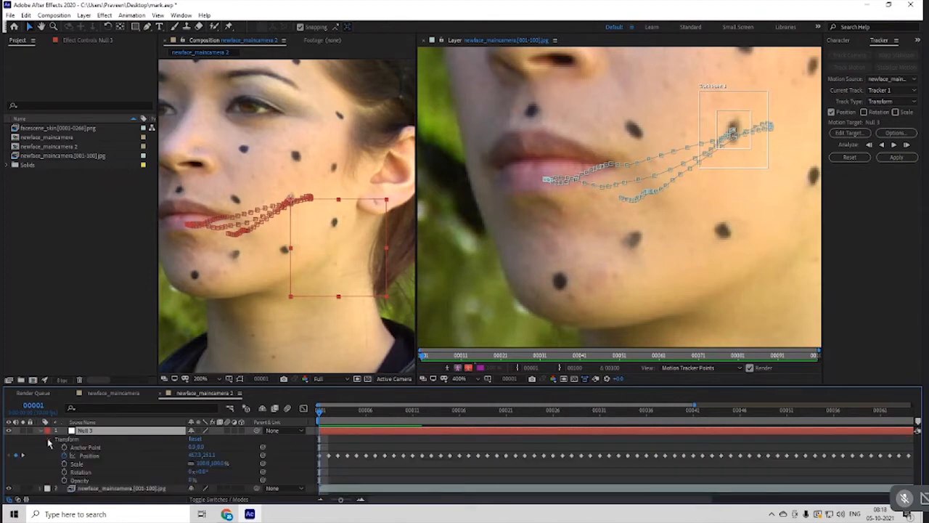
click(88, 453)
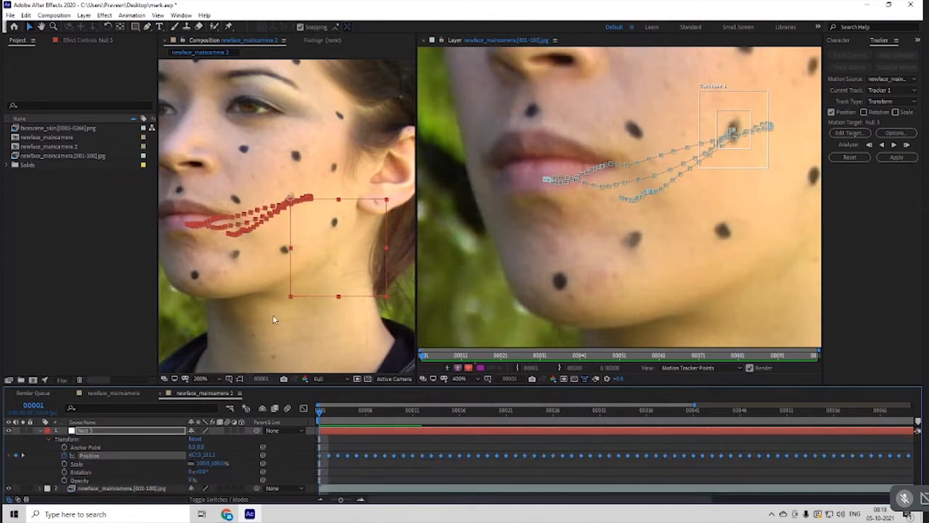
key(period)
key(period)
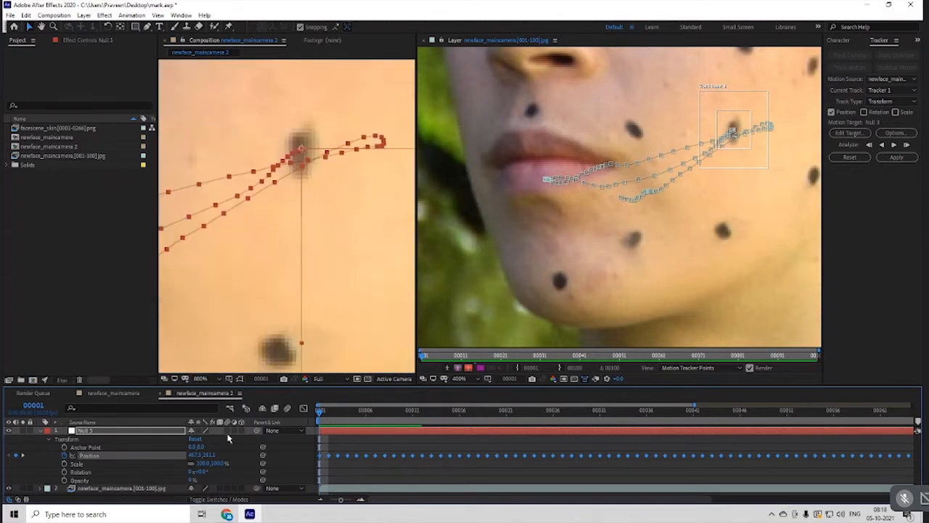
Close the footage's layer view and show the whole composition at 100%.
click(905, 161)
click(424, 40)
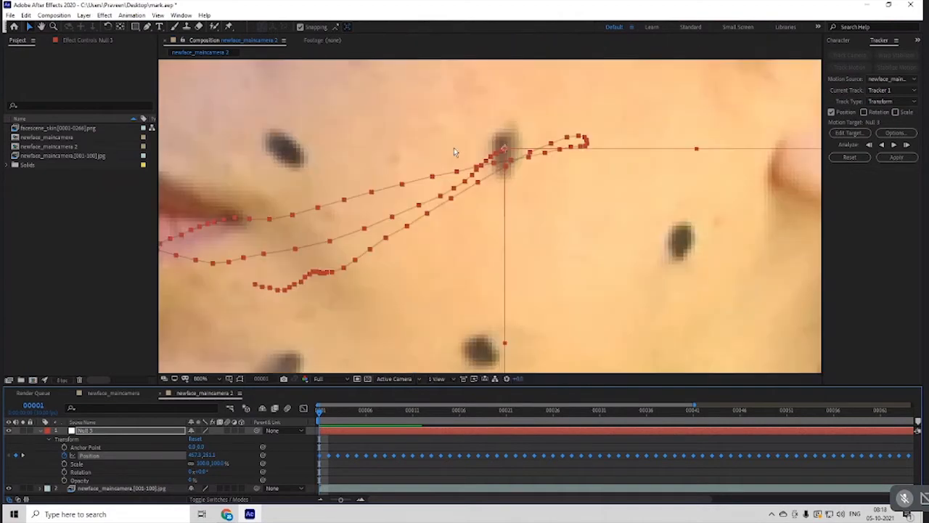
scroll(456, 174, down, 10)
key(slash)
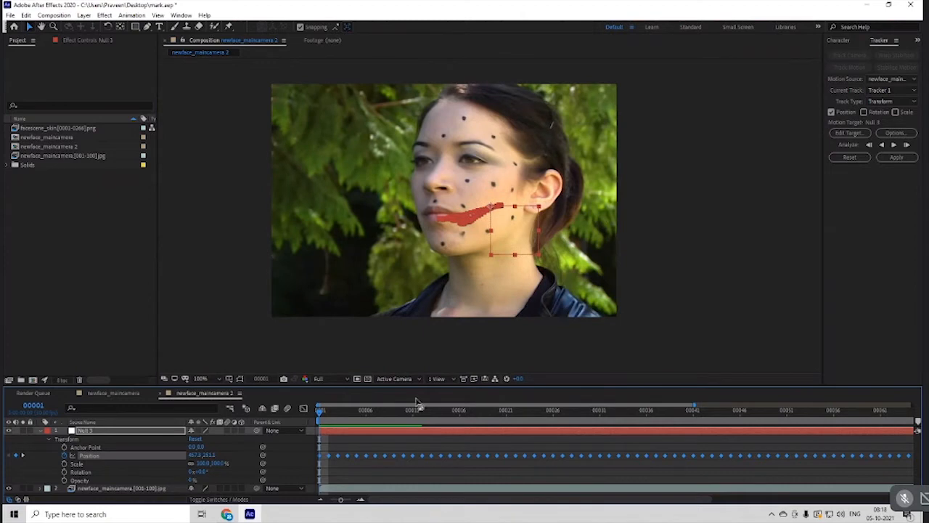
Play back the composition from frame 1 and check with Null 3 selected that it follows the cheek marker.
click(362, 413)
drag(363, 414, 311, 411)
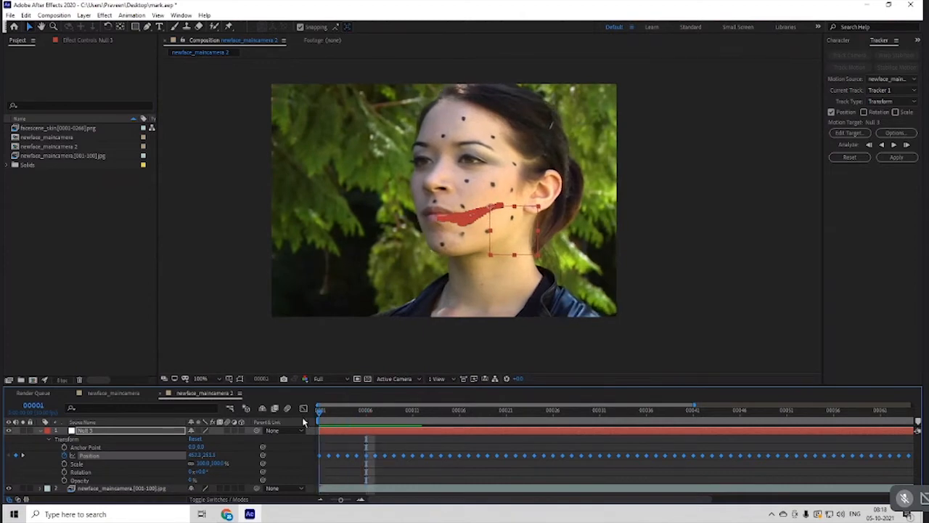
click(344, 352)
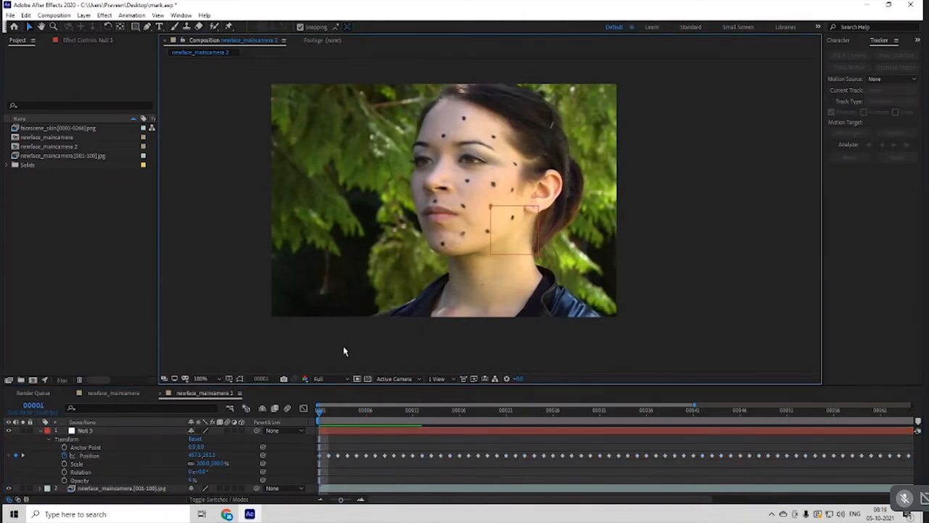
key(space)
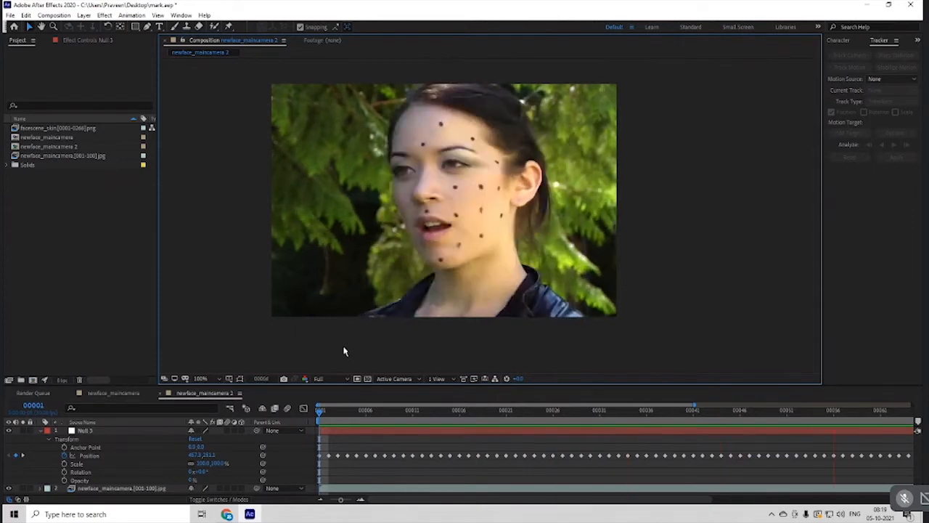
click(122, 434)
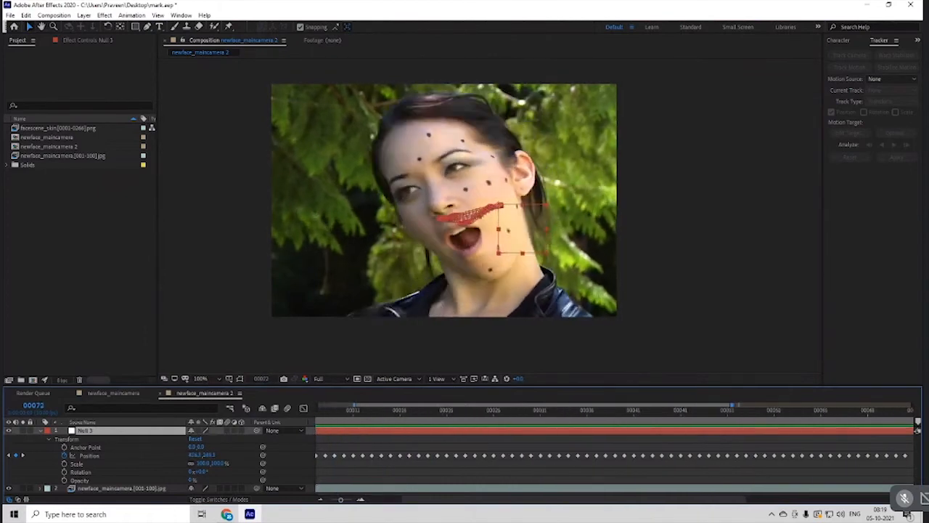
key(space)
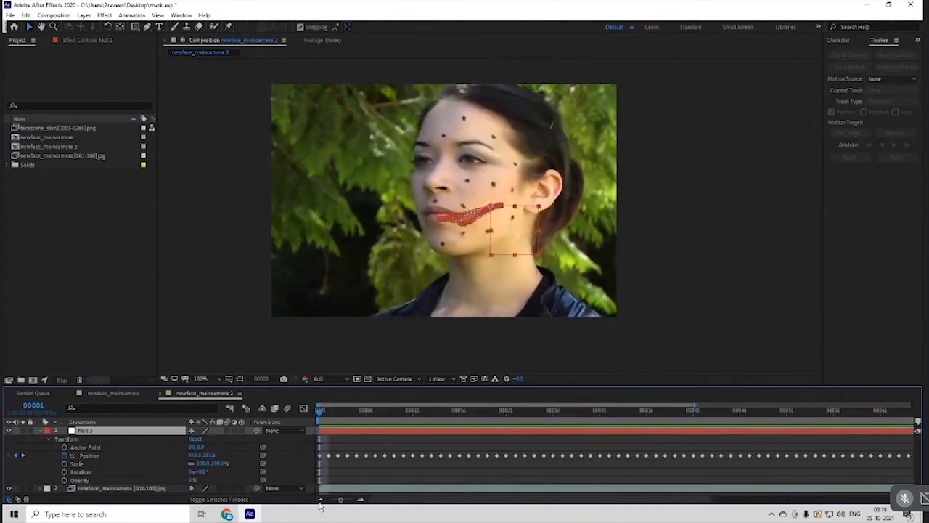
Fit all 100 frames into the timeline, collapse Null 3's properties and deselect the layer.
drag(337, 502, 330, 503)
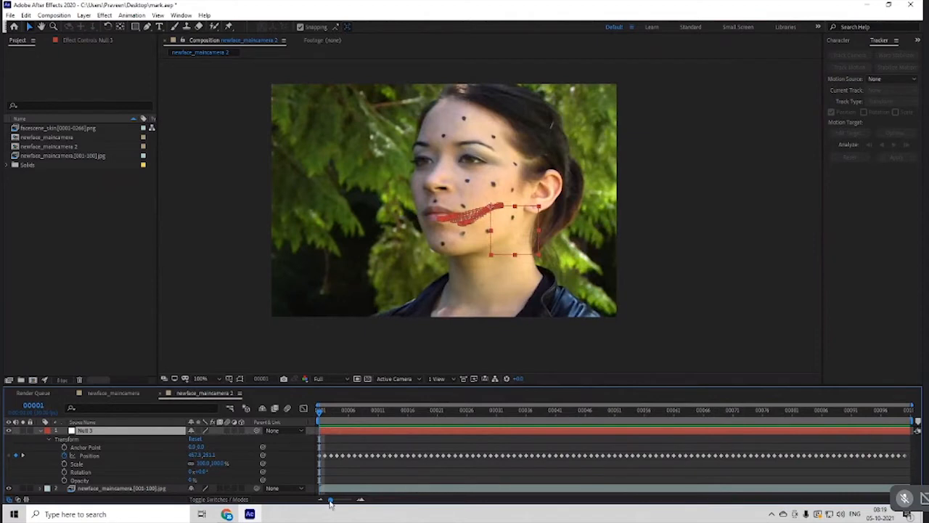
click(42, 431)
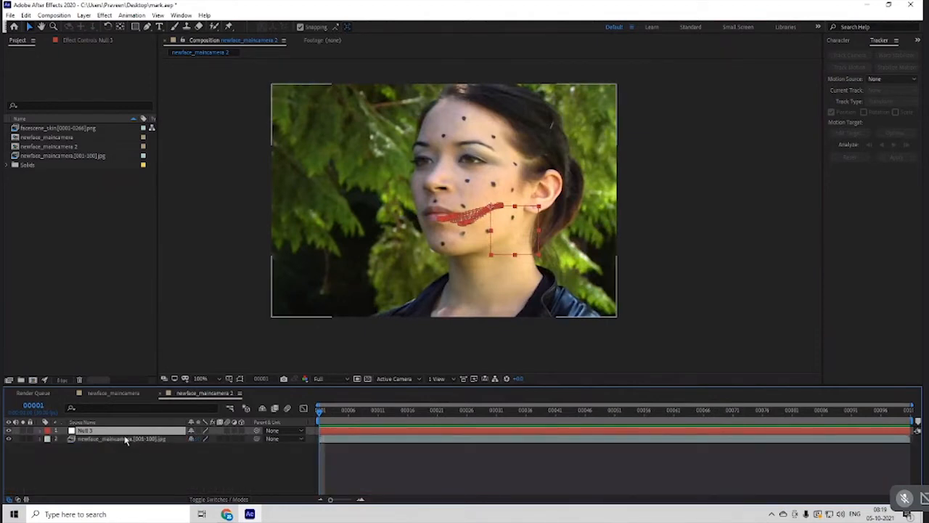
key(period)
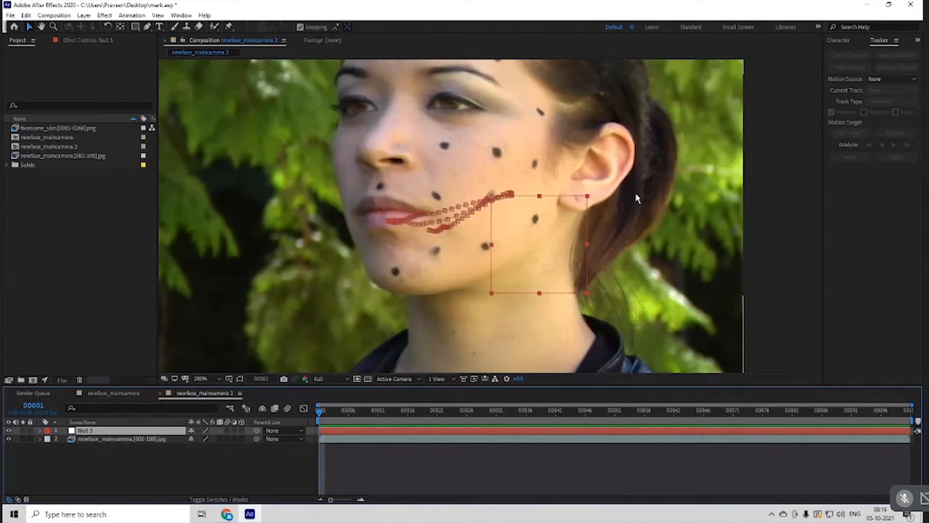
click(202, 467)
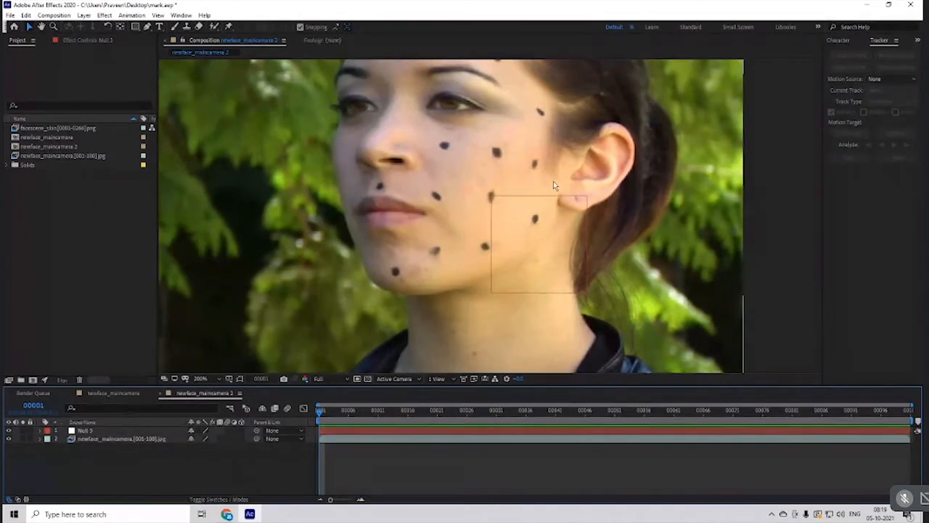
drag(553, 186, 519, 197)
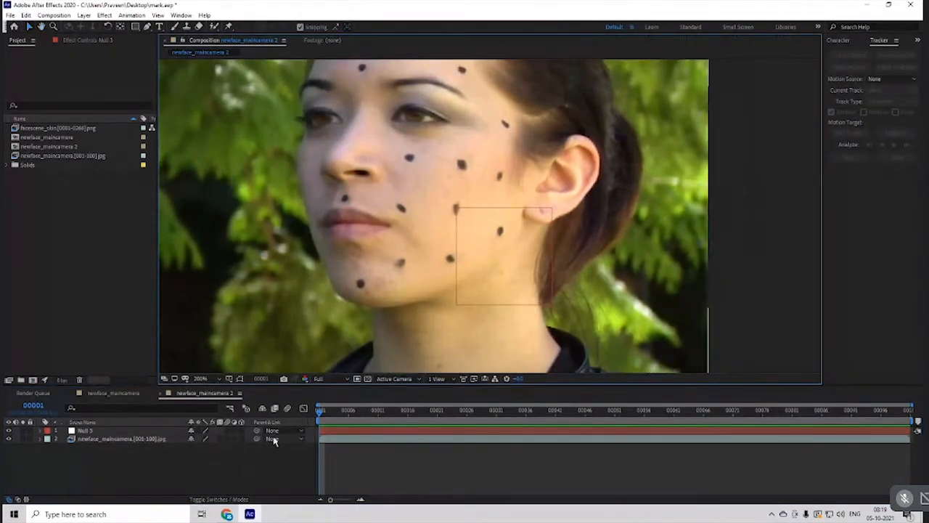
click(118, 441)
right_click(118, 441)
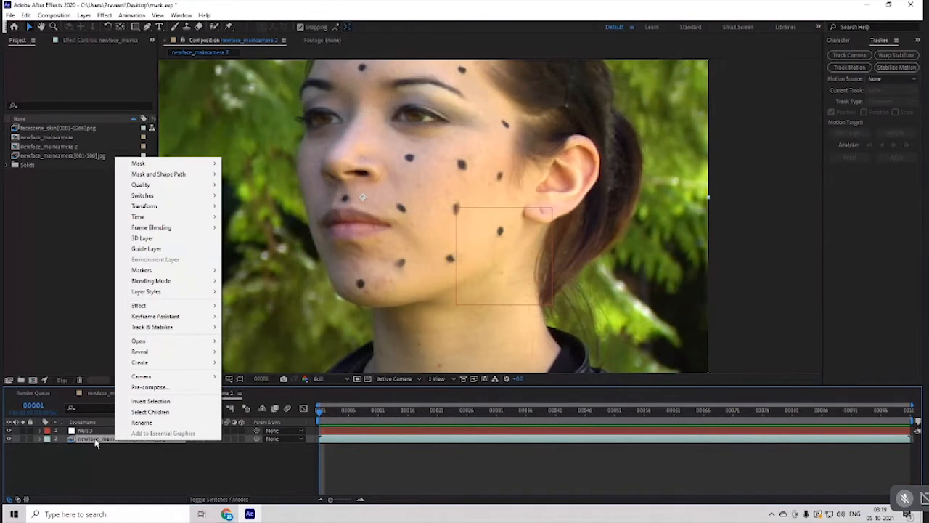
click(113, 461)
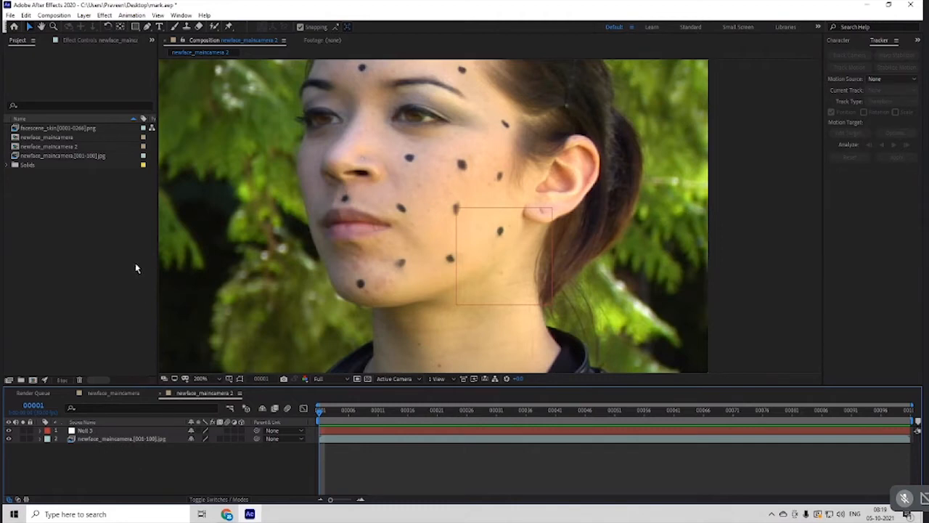
Add a new adjustment layer above Null 3 in the composition.
click(84, 15)
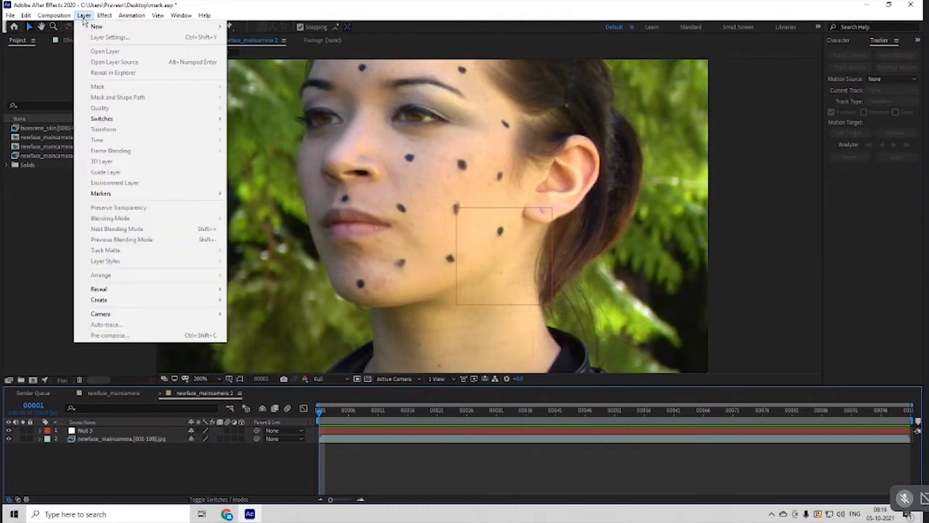
mouse_move(95, 27)
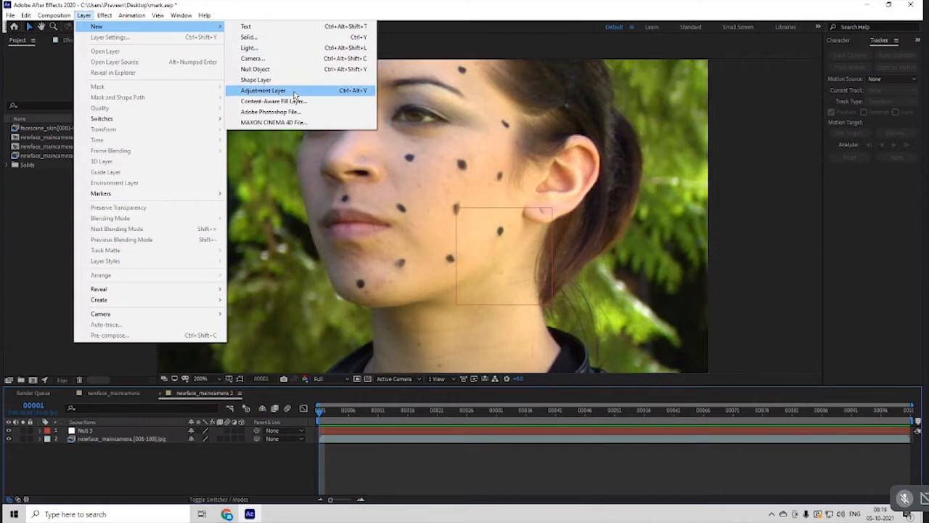
click(363, 96)
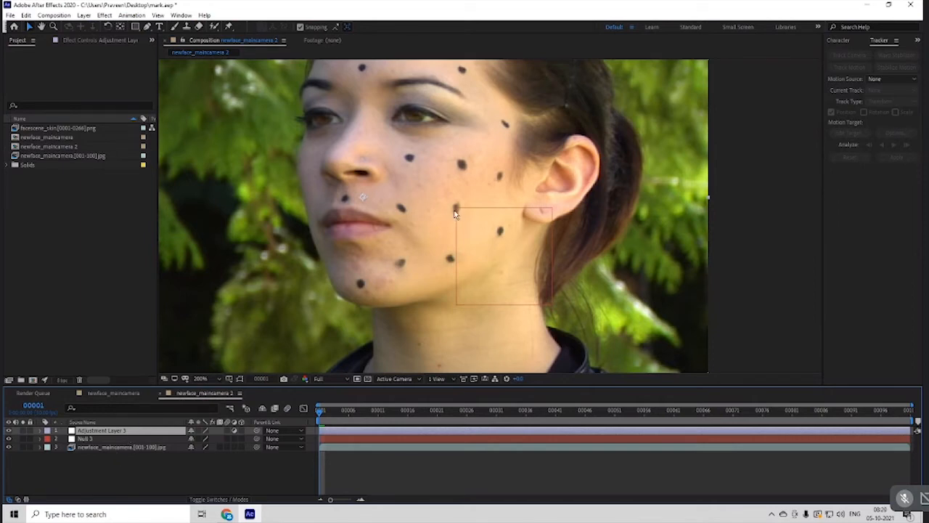
Draw a closed, jagged mask with the Pen tool on the adjustment layer, covering the upper part of the cheek marker at Null 3.
scroll(487, 218, down, 2)
scroll(488, 217, up, 4)
drag(447, 186, 394, 204)
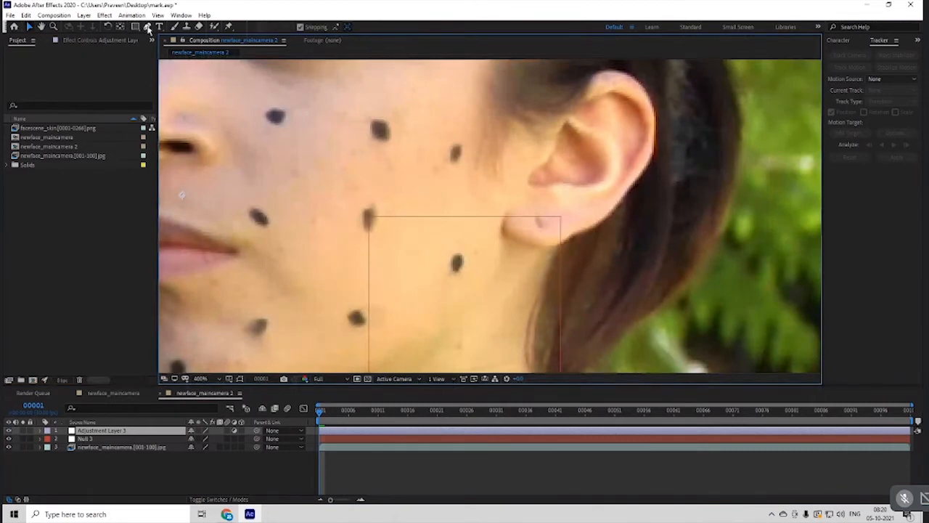
click(147, 26)
scroll(351, 231, up, 2)
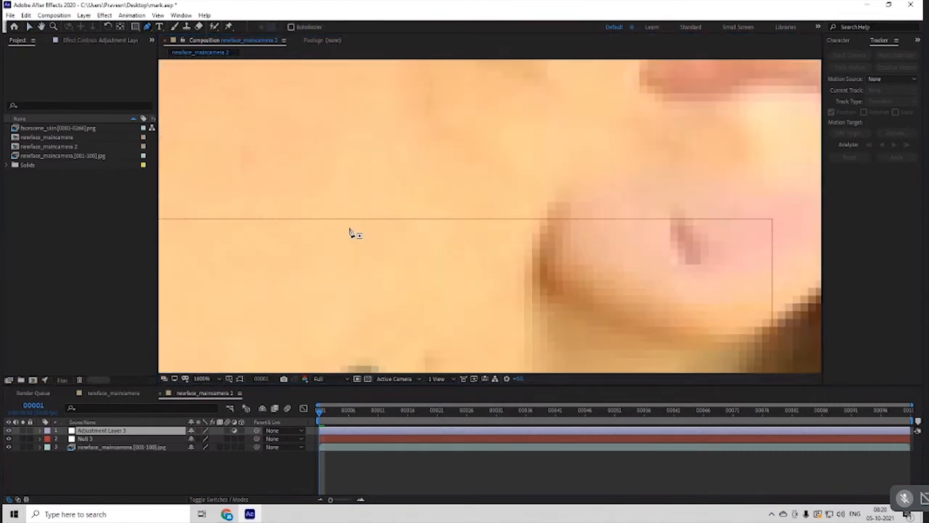
scroll(327, 223, down, 2)
drag(346, 218, 352, 244)
scroll(360, 241, up, 2)
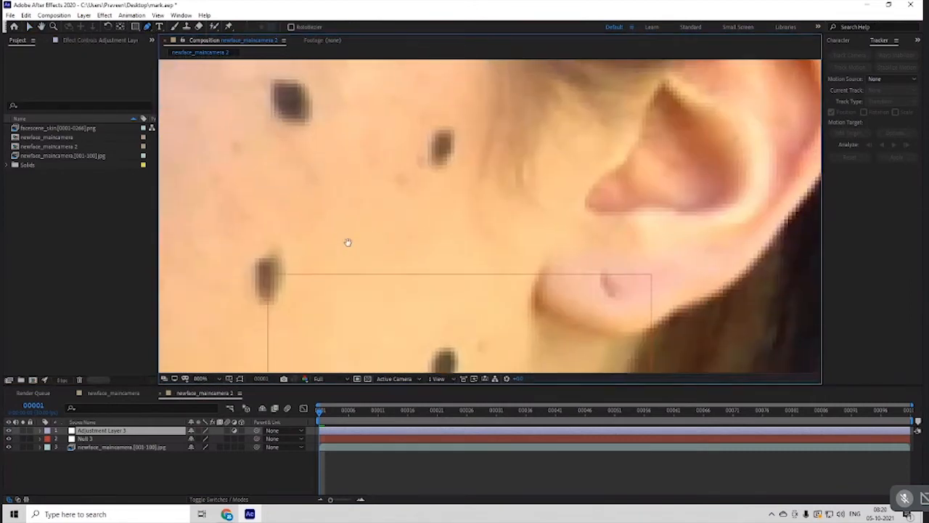
click(330, 252)
click(330, 262)
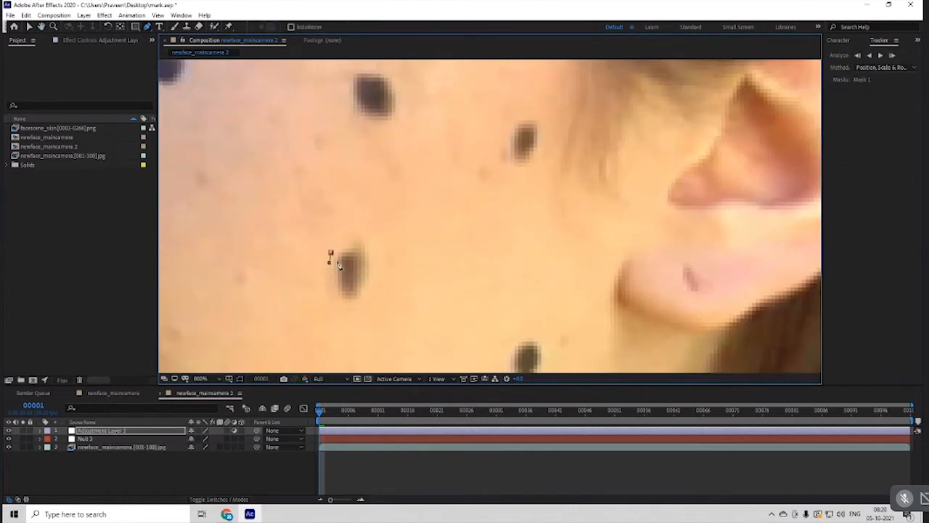
click(339, 266)
click(348, 265)
click(358, 264)
click(364, 270)
click(372, 260)
click(385, 259)
click(377, 249)
click(379, 236)
click(371, 239)
click(367, 230)
click(359, 233)
click(351, 228)
click(343, 233)
click(331, 232)
click(324, 245)
click(330, 253)
click(221, 397)
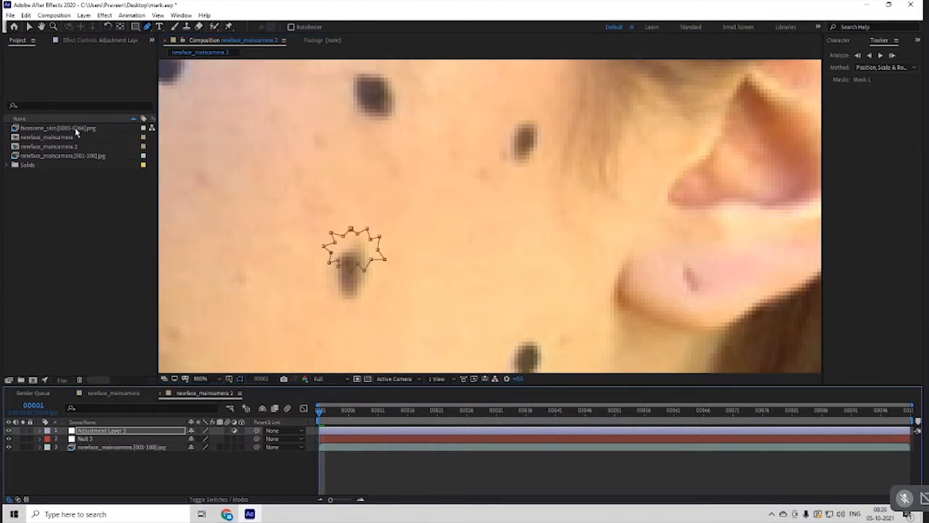
Change the outline colour of Mask 1 on Adjustment Layer 3 to black.
click(75, 128)
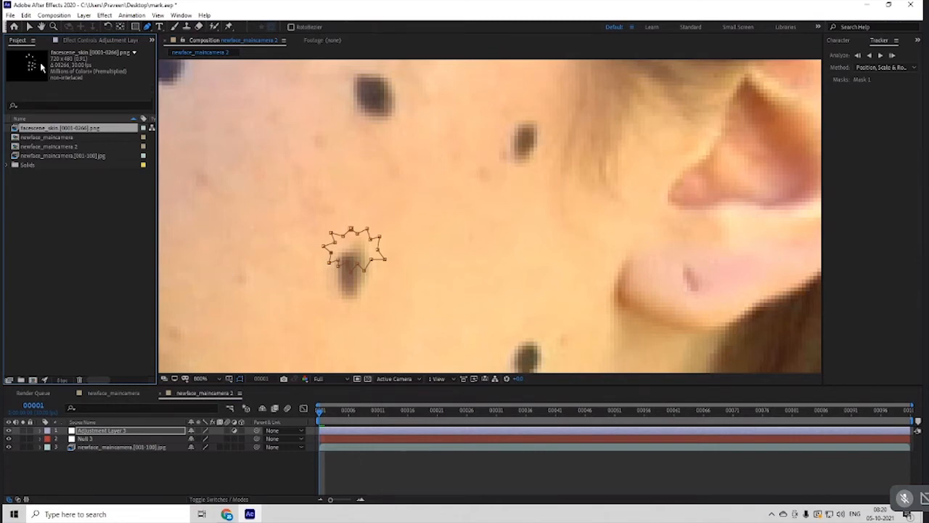
click(266, 469)
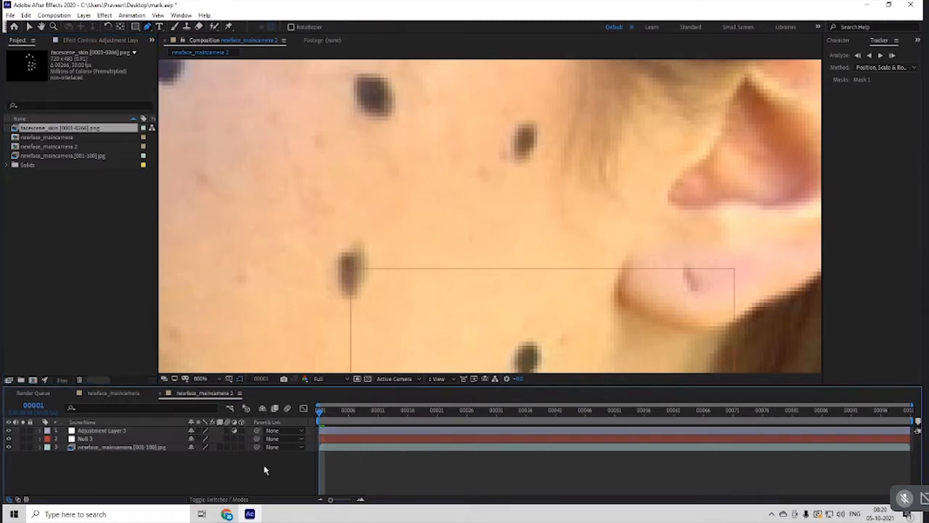
click(122, 433)
click(41, 431)
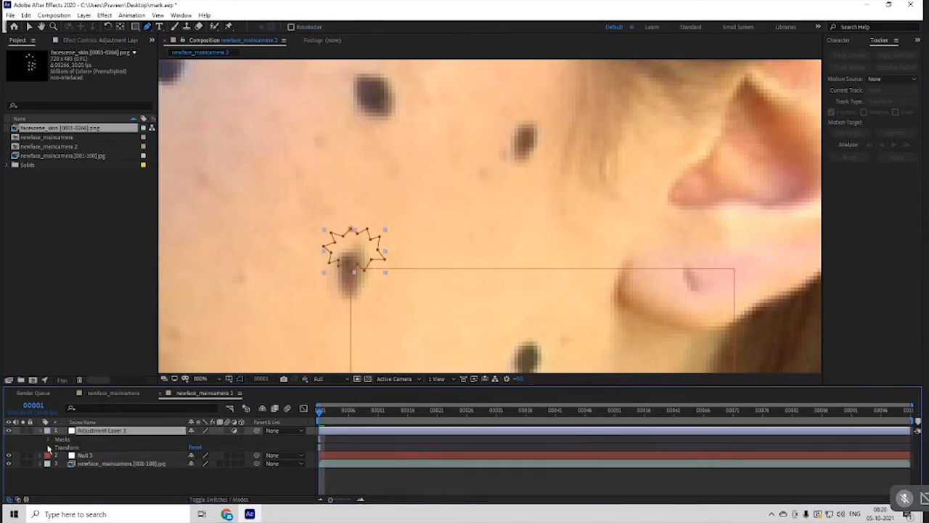
click(48, 439)
click(64, 447)
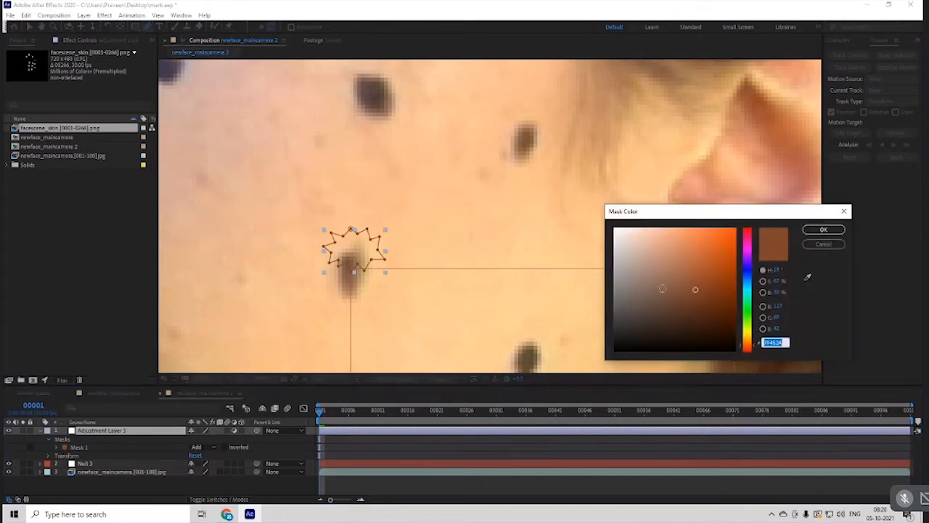
click(823, 229)
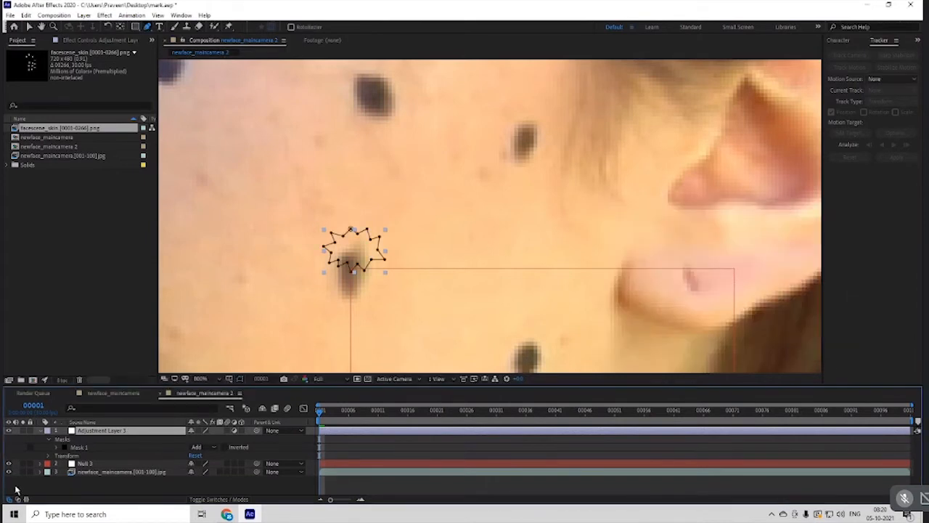
click(42, 433)
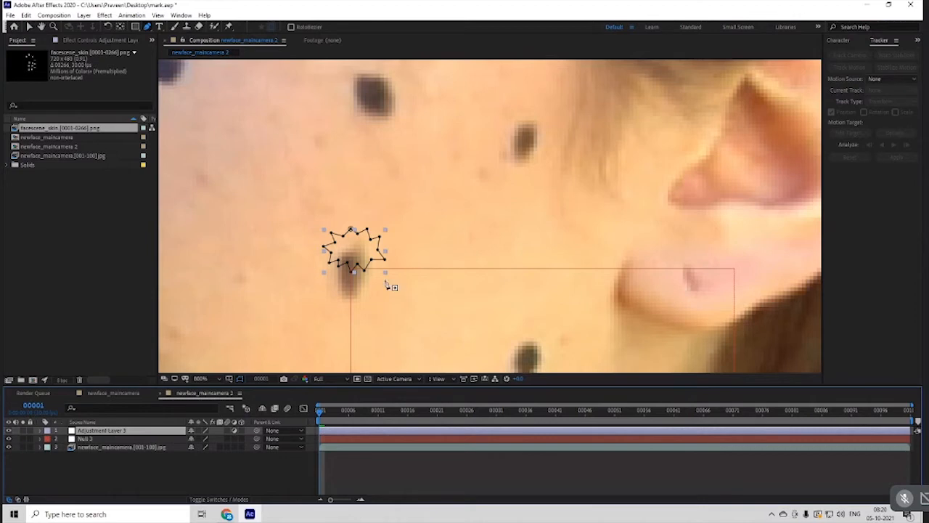
Set the Mask Feather of Mask 1 on Adjustment Layer 3 to 1 pixel and collapse the layer's properties.
drag(400, 249, 471, 257)
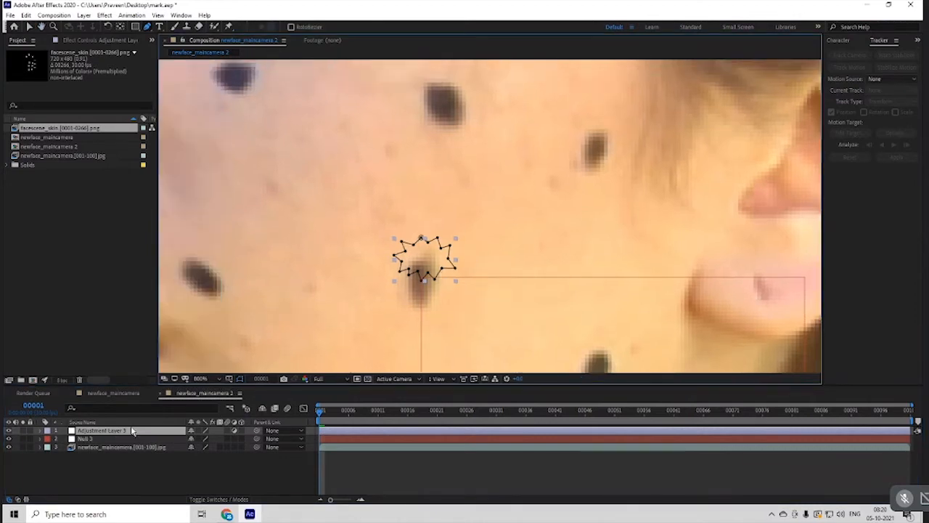
key(f)
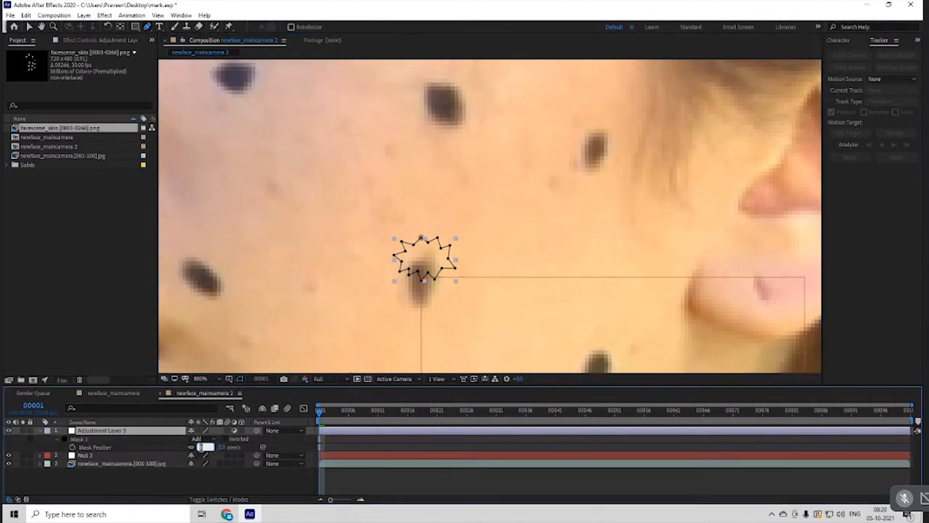
key(Return)
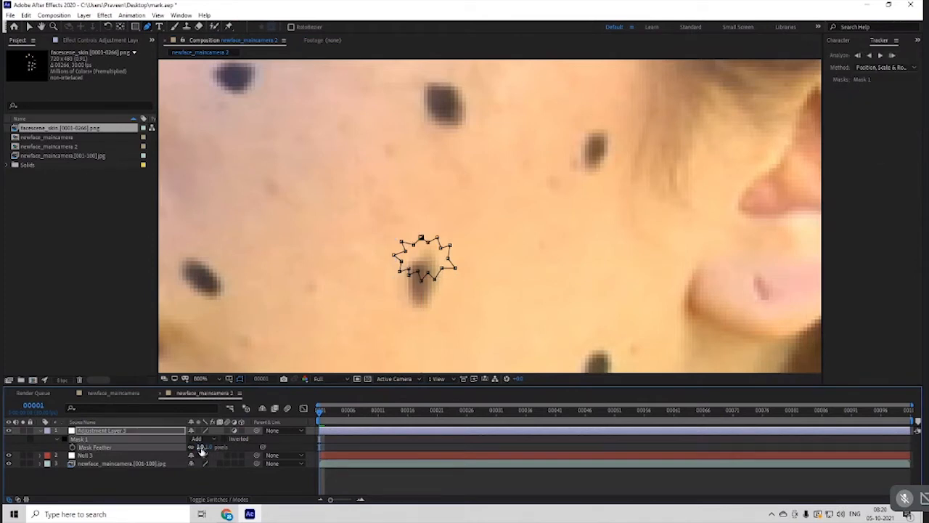
click(235, 478)
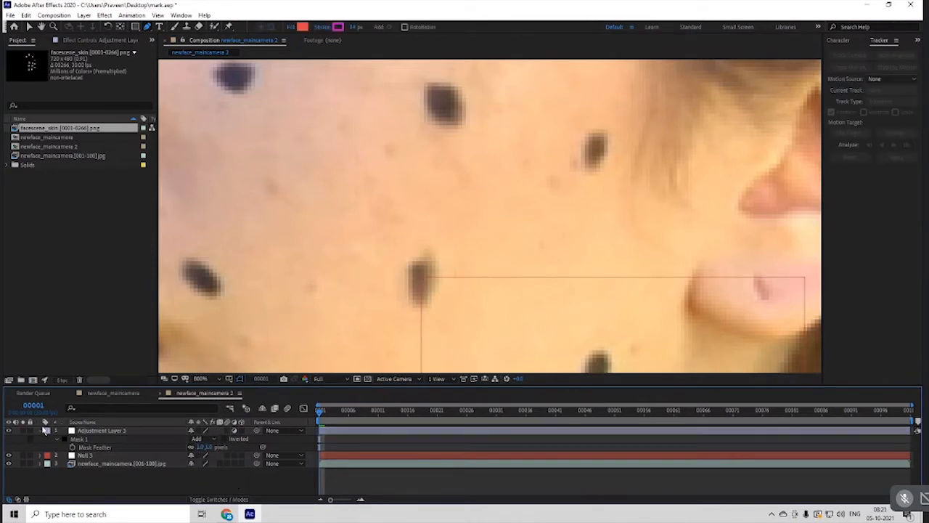
click(41, 431)
Scrub through the frames with Adjustment Layer 3 selected to compare its mask with the moving cheek marker, and return to frame 1.
click(111, 430)
key(comma)
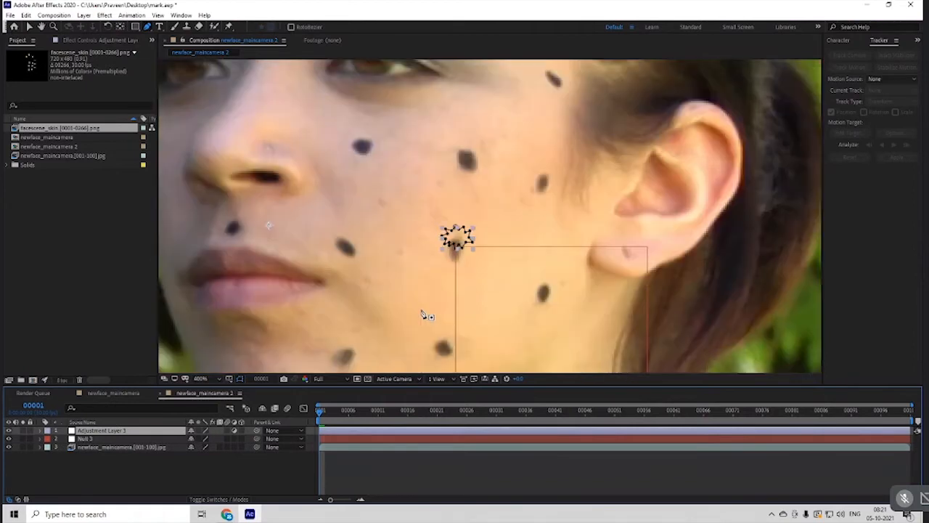
drag(322, 413, 307, 432)
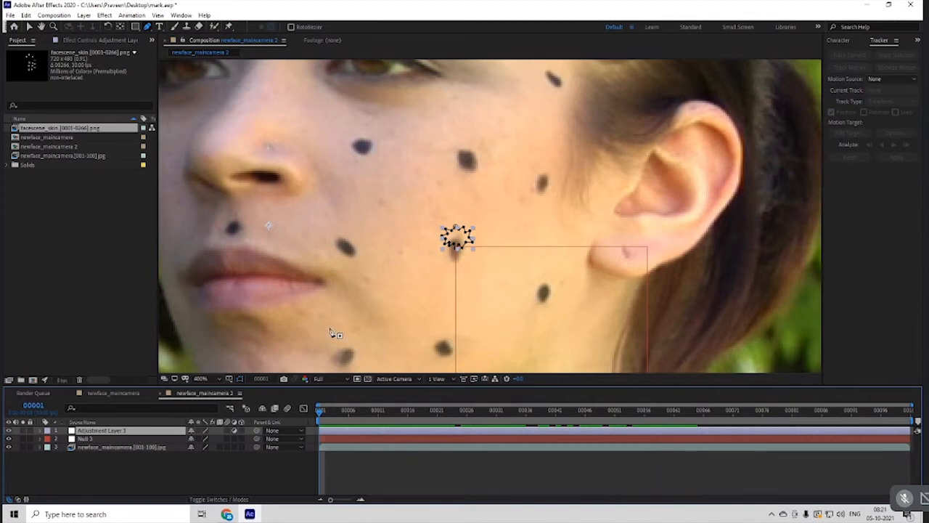
Move Adjustment Layer 3's anchor point onto the masked cheek marker at Null 3's origin, and deselect the layer.
key(v)
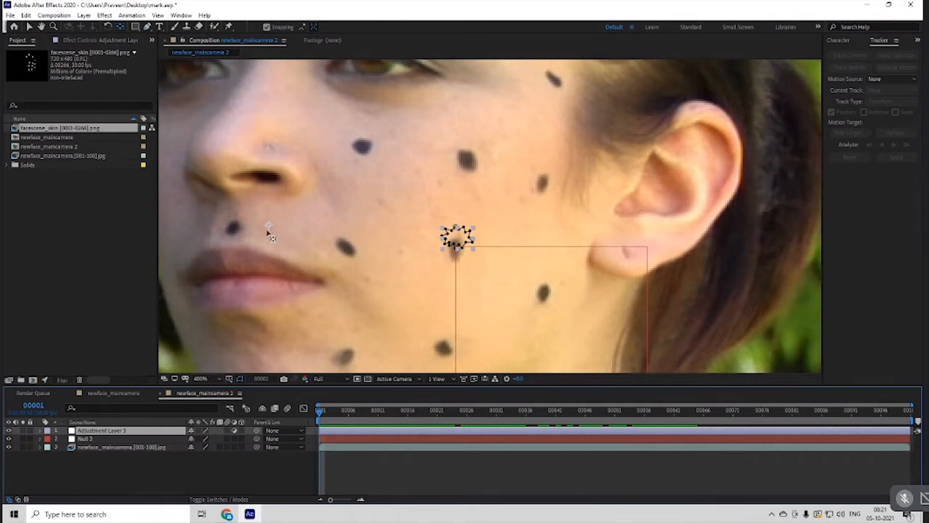
mouse_move(270, 226)
mouse_down()
mouse_move(416, 265)
mouse_move(456, 247)
mouse_up()
key(g)
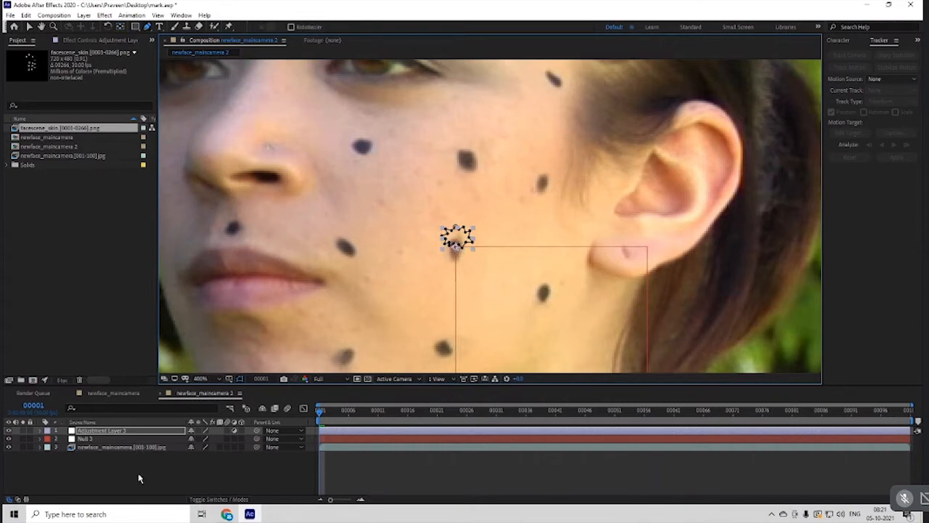
click(140, 478)
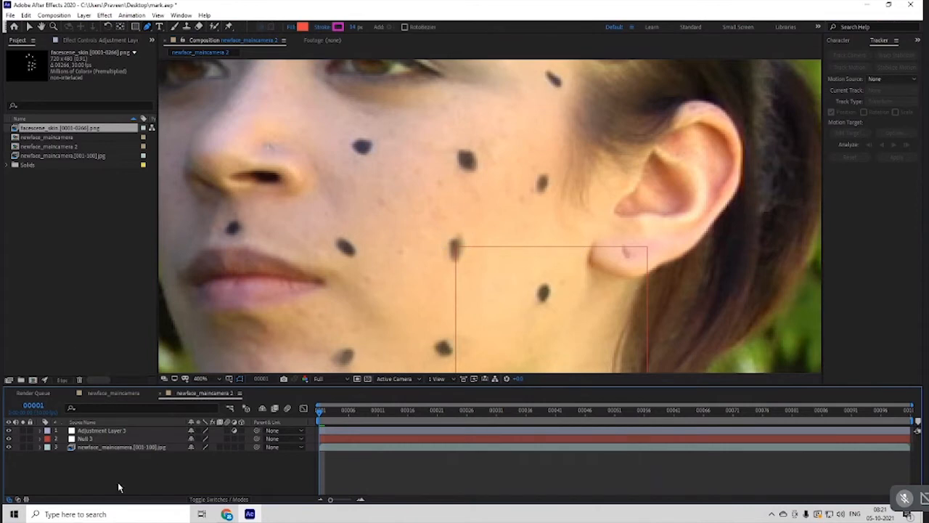
Parent Adjustment Layer 3 to Null 3.
click(116, 433)
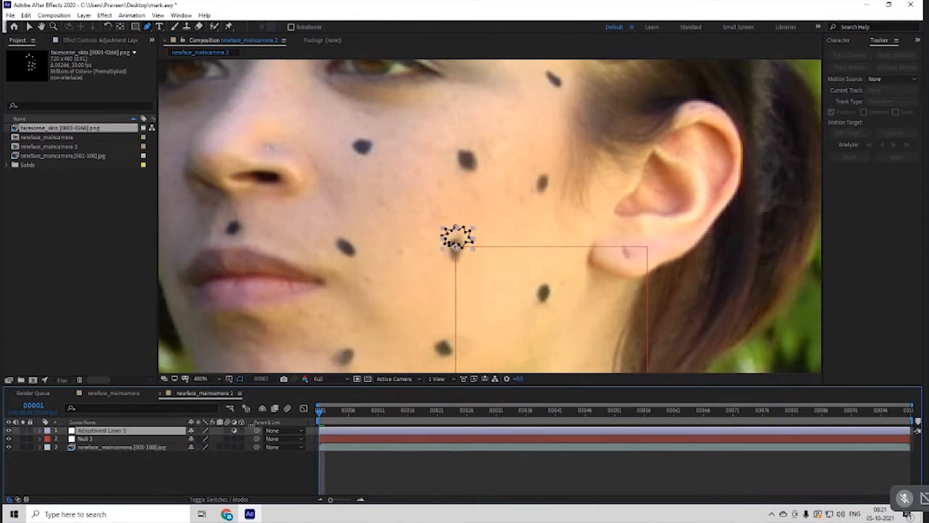
drag(257, 431, 124, 441)
click(171, 479)
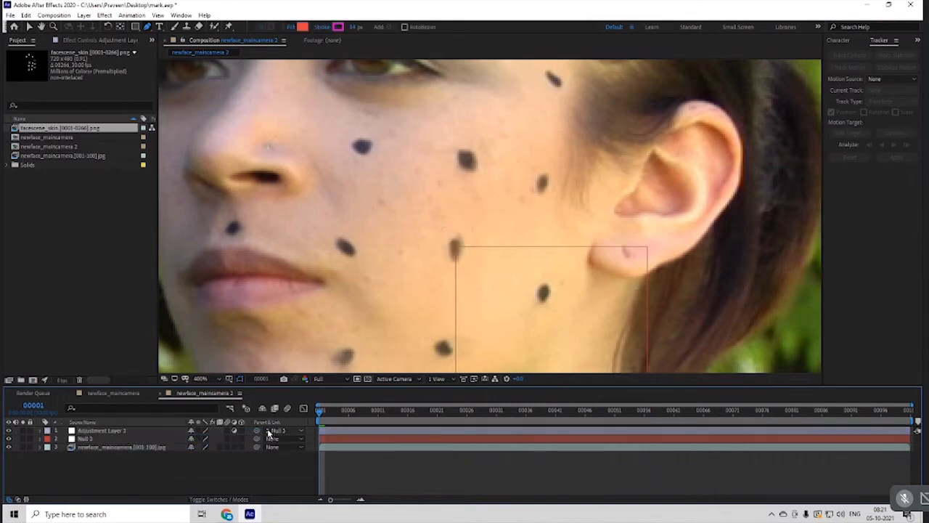
Scrub the timeline to check that the mask follows the cheek marker, and inspect Adjustment Layer 3's Mask Path and other mask properties.
click(152, 432)
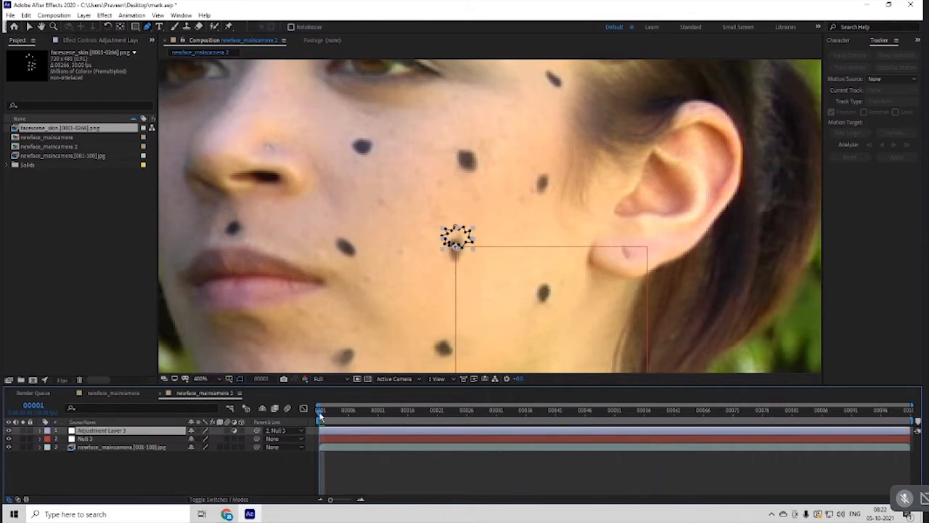
drag(320, 415, 313, 442)
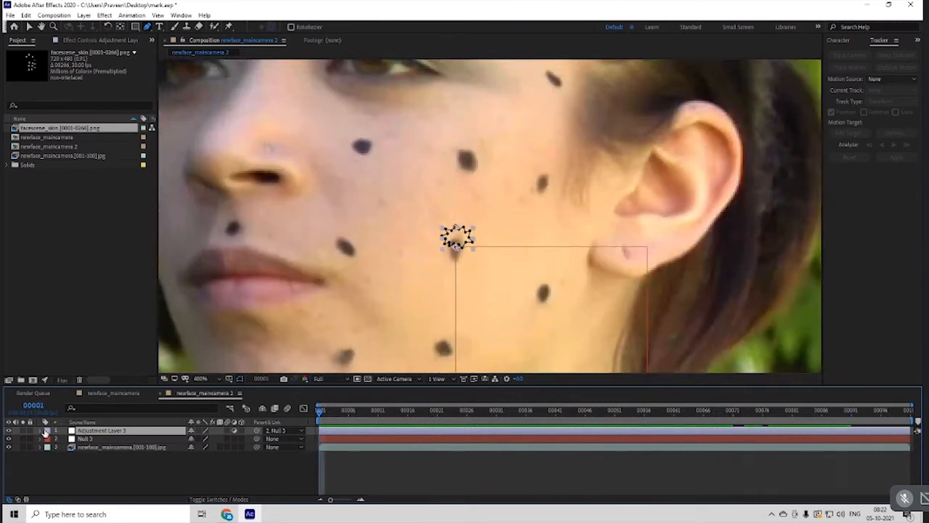
click(42, 430)
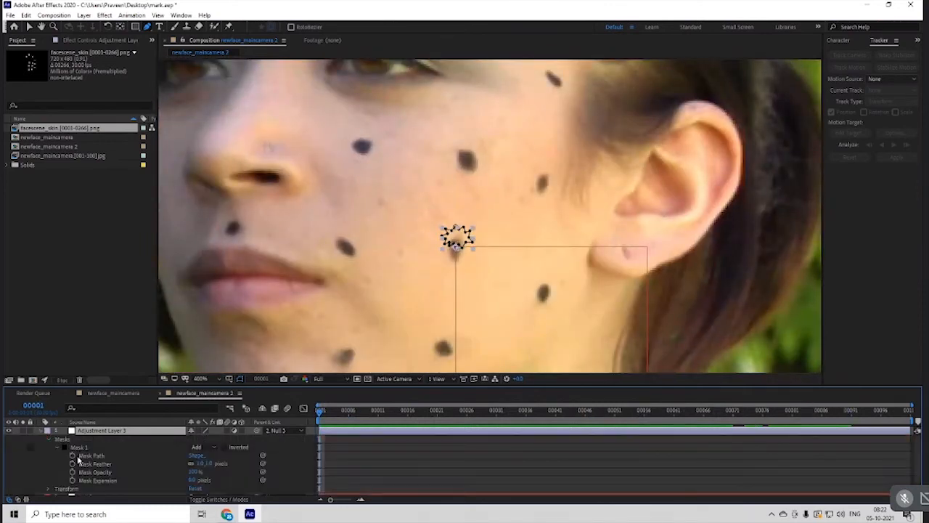
click(74, 456)
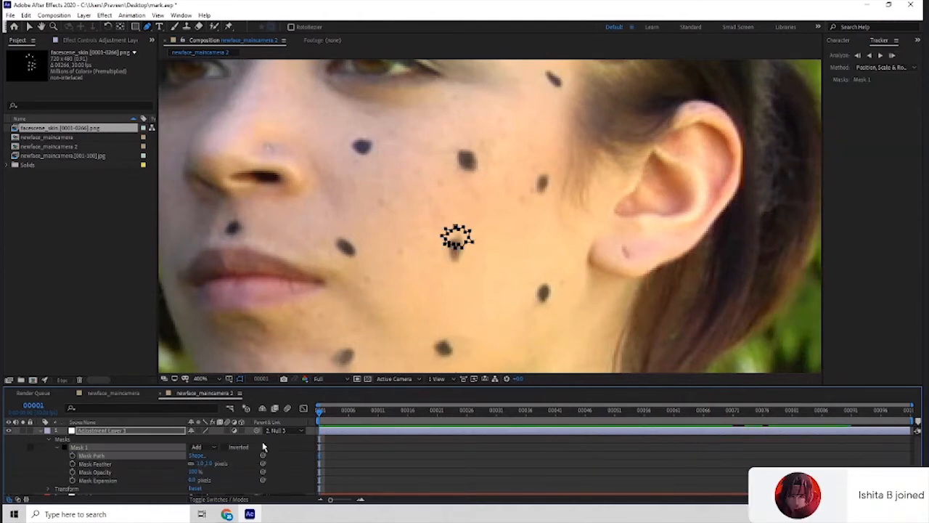
click(40, 431)
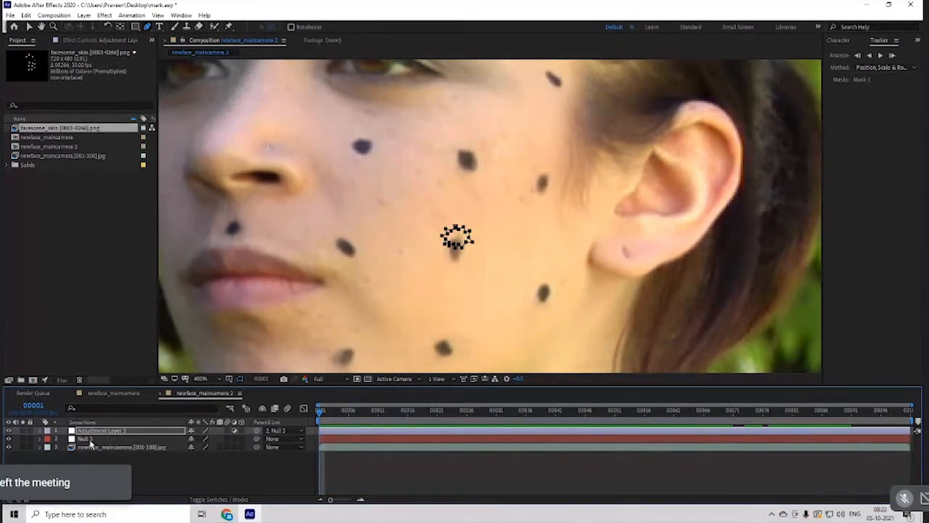
Hide the Null 3 layer and deselect it.
click(85, 439)
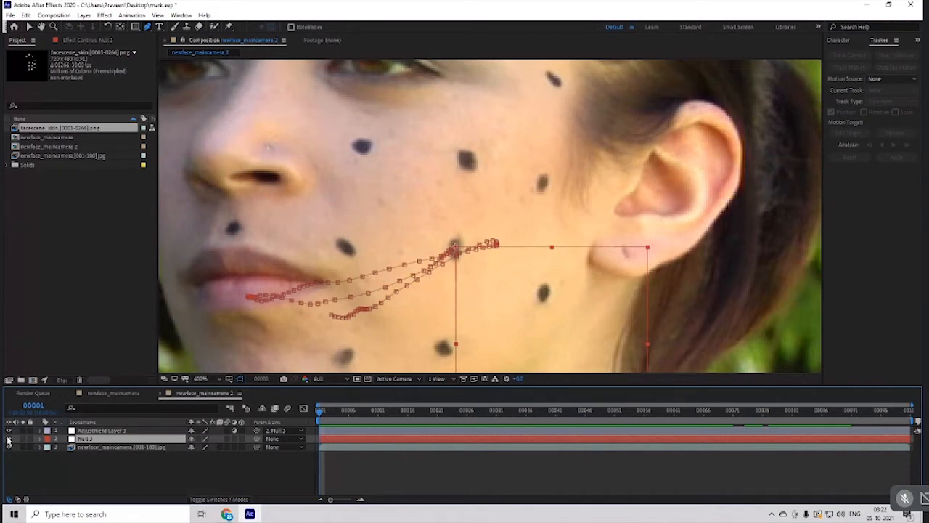
click(8, 438)
click(80, 466)
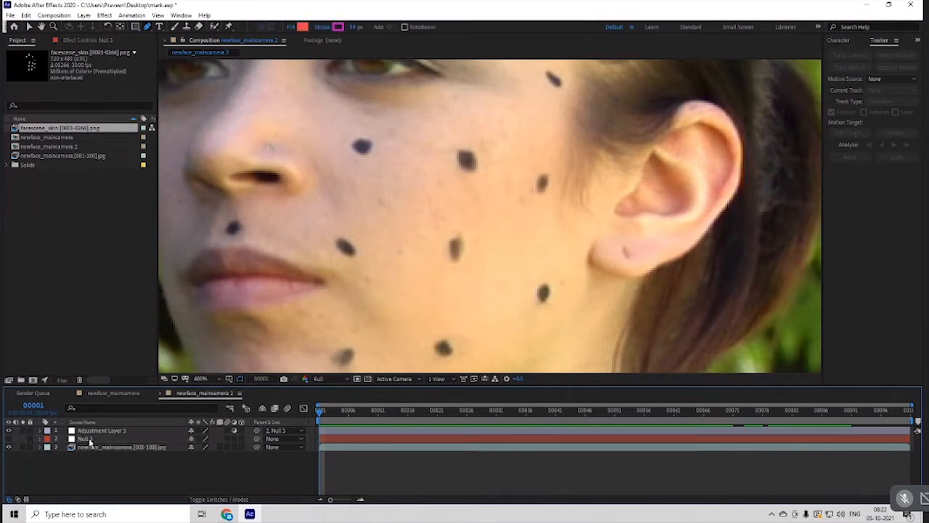
Apply the Offset distortion effect to Adjustment Layer 3.
scroll(415, 295, down, 4)
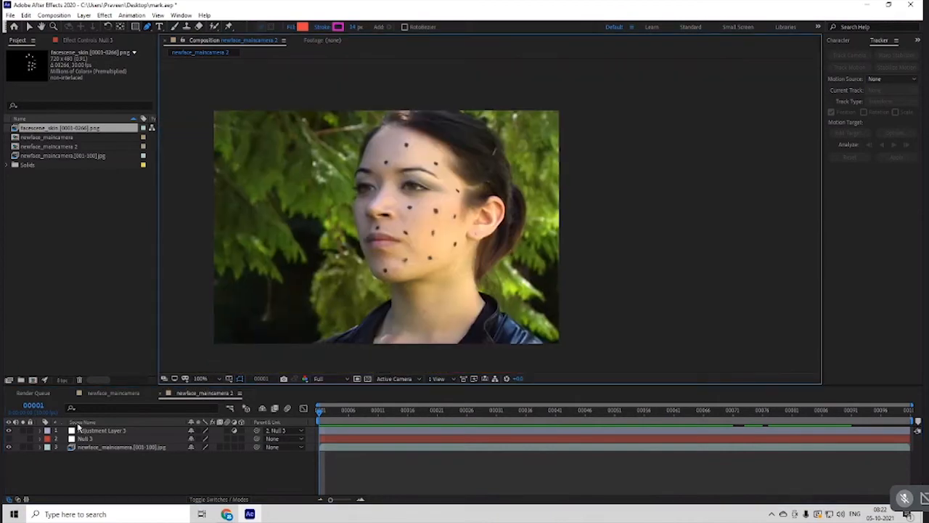
click(96, 433)
scroll(408, 241, up, 2)
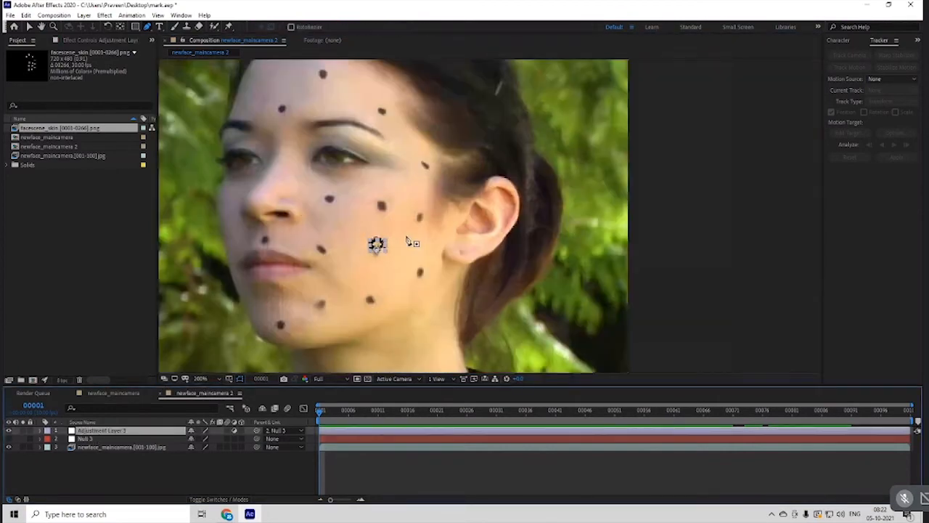
scroll(408, 241, up, 2)
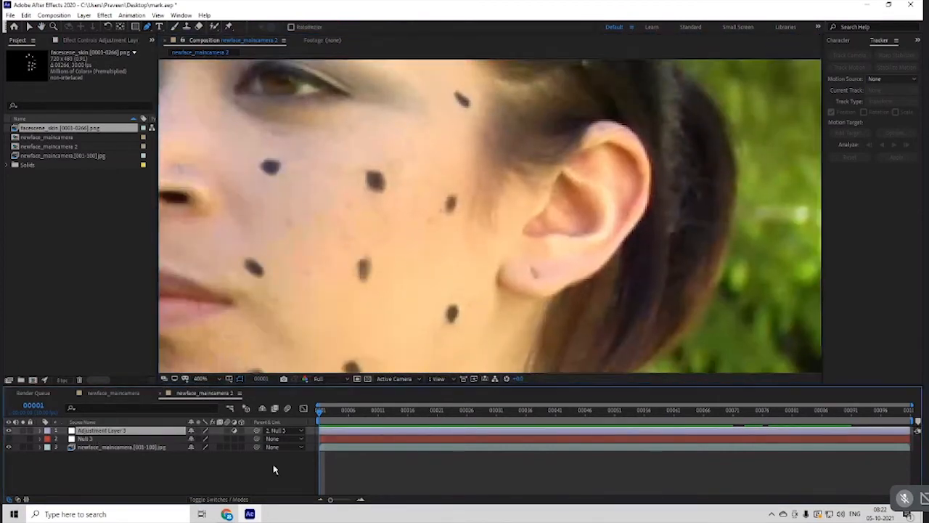
click(291, 455)
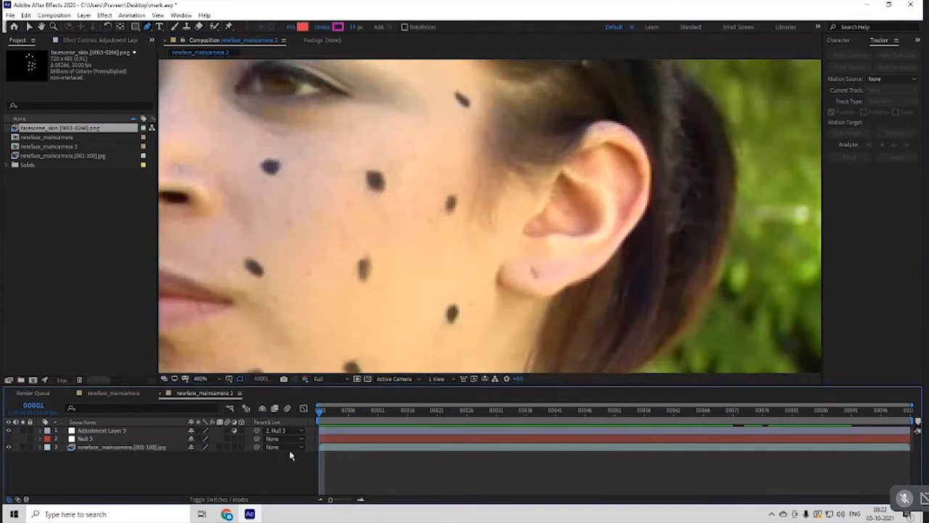
click(111, 433)
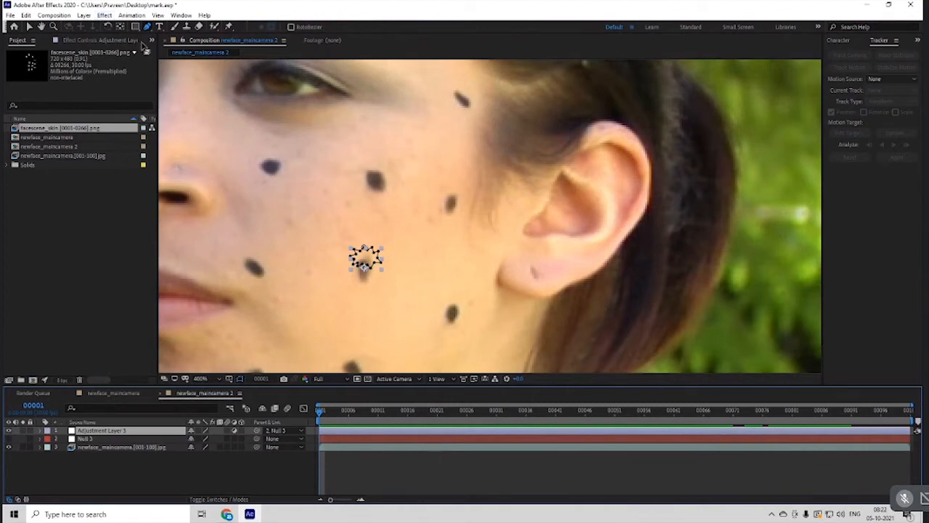
click(105, 16)
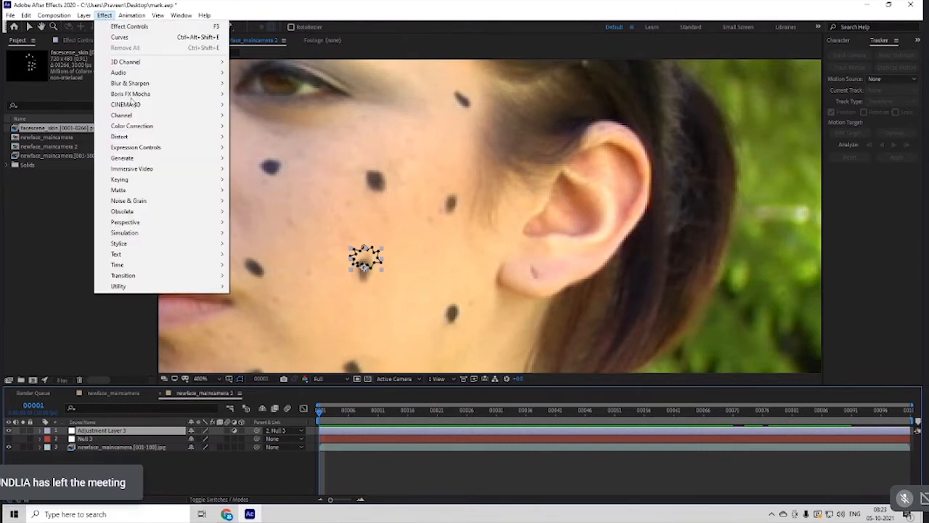
mouse_move(151, 138)
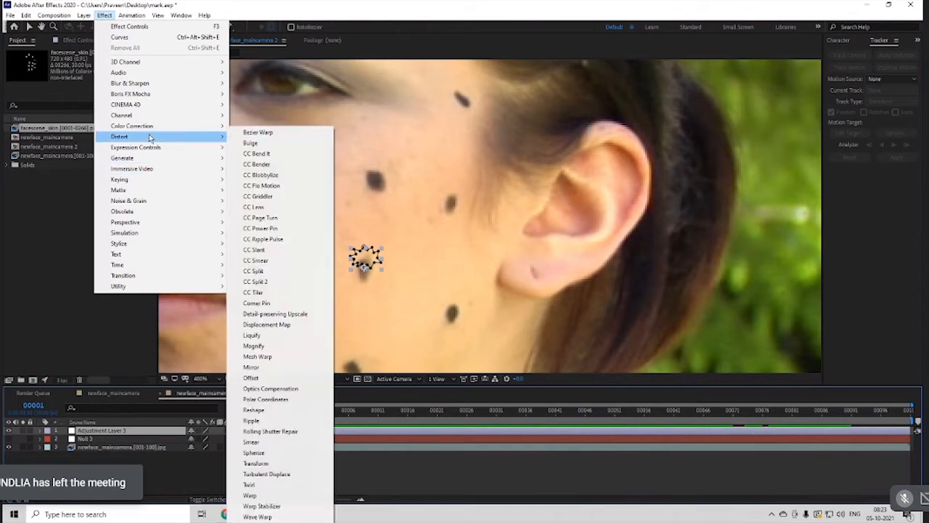
click(252, 378)
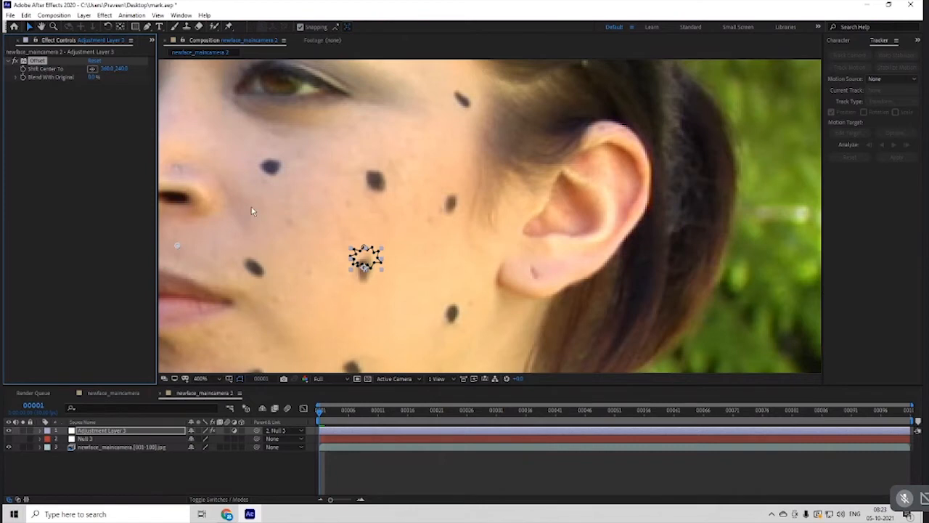
Examine the masked cheek marker, the Offset settings, the project items and the effect controls of the newface_maincamera footage layer.
scroll(254, 214, down, 3)
scroll(265, 217, up, 1)
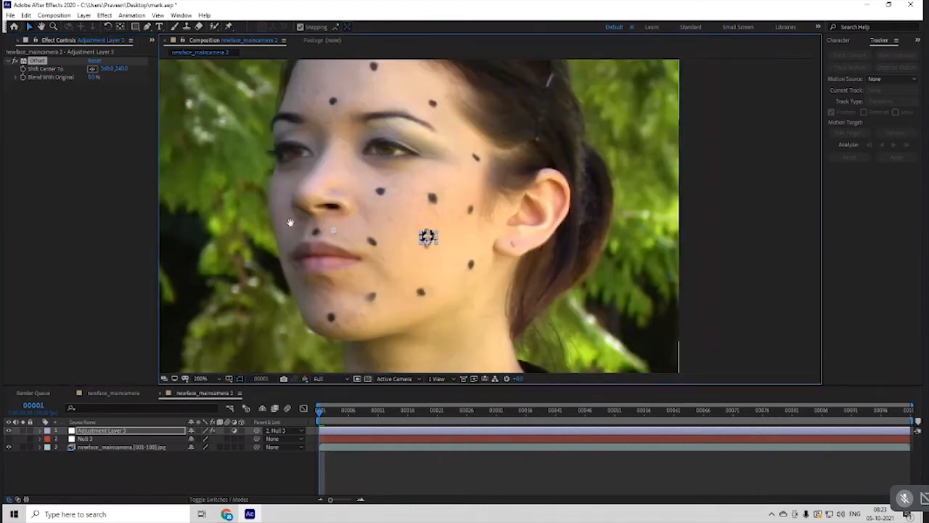
drag(291, 222, 409, 213)
scroll(388, 214, down, 1)
scroll(311, 206, up, 1)
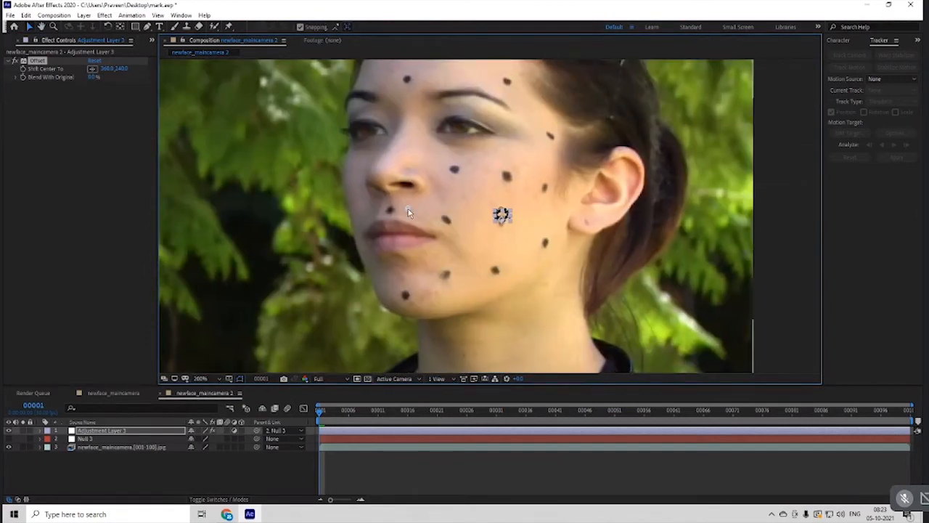
click(106, 69)
click(109, 447)
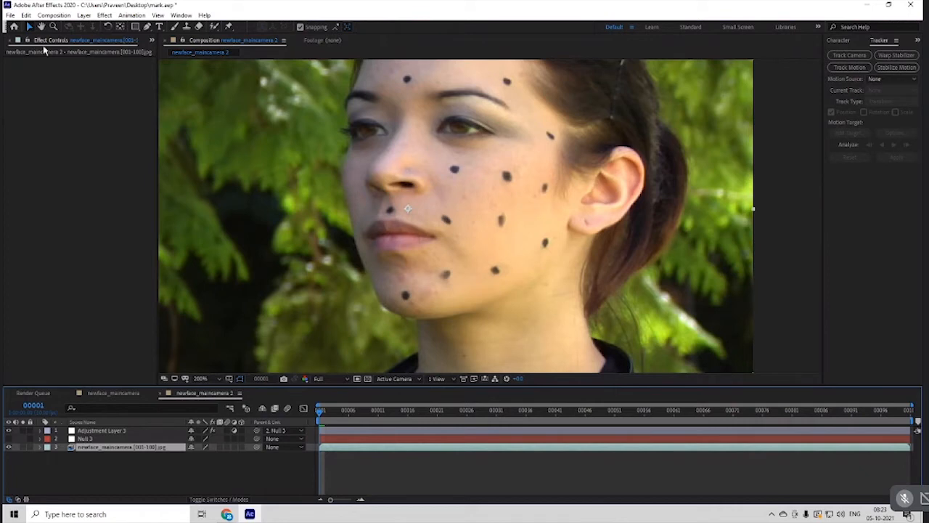
click(152, 41)
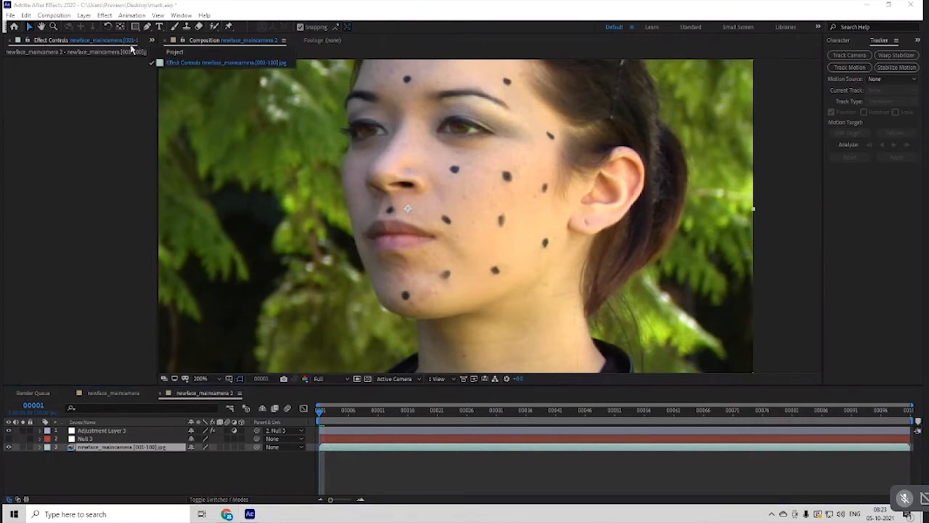
click(174, 53)
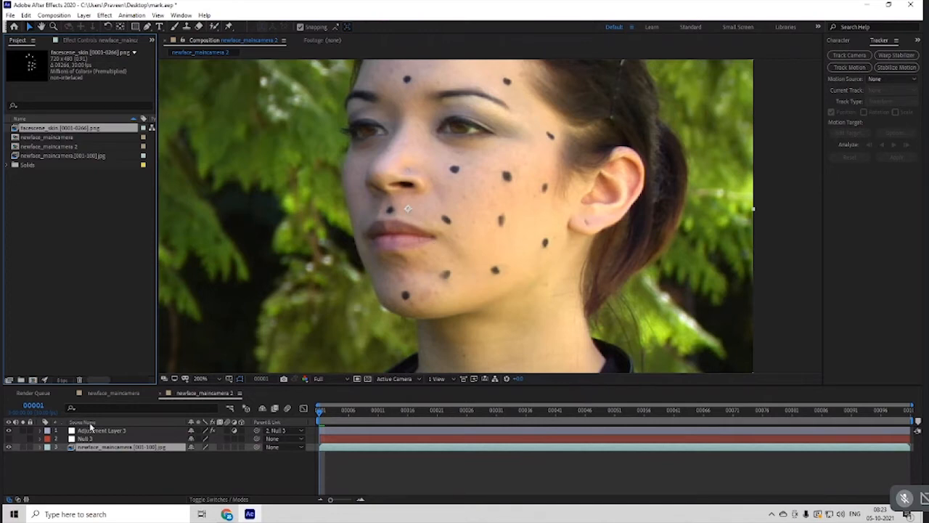
click(103, 41)
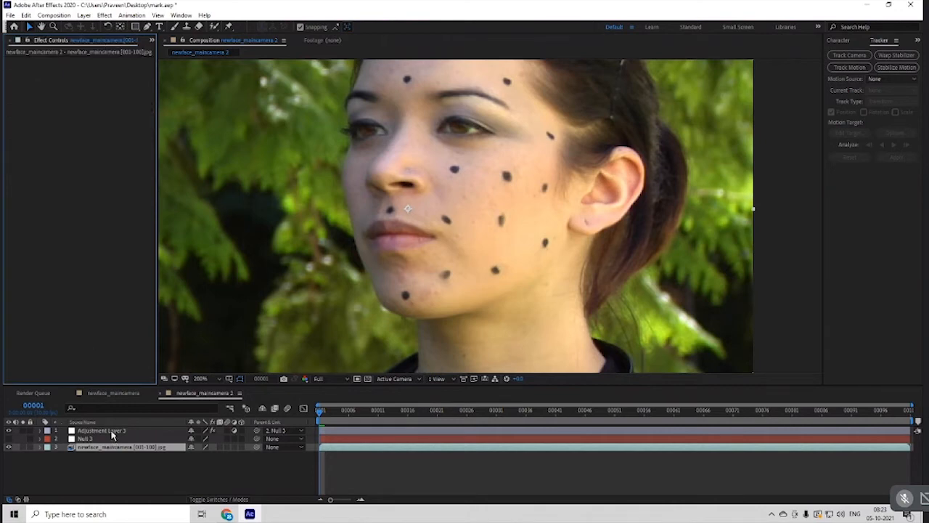
Set the vertical Shift Center To value of Adjustment Layer 3's Offset effect to 245 and deselect the layer.
click(112, 434)
drag(508, 242, 483, 254)
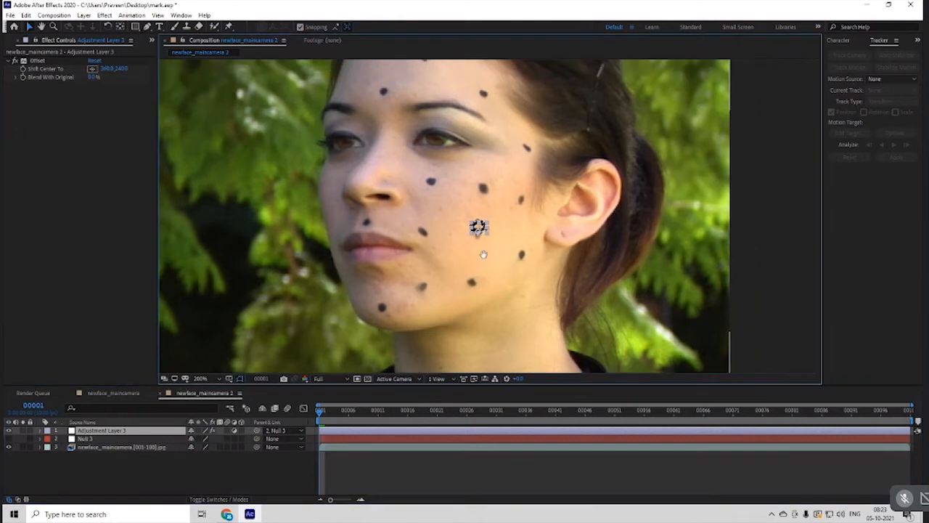
scroll(484, 254, up, 3)
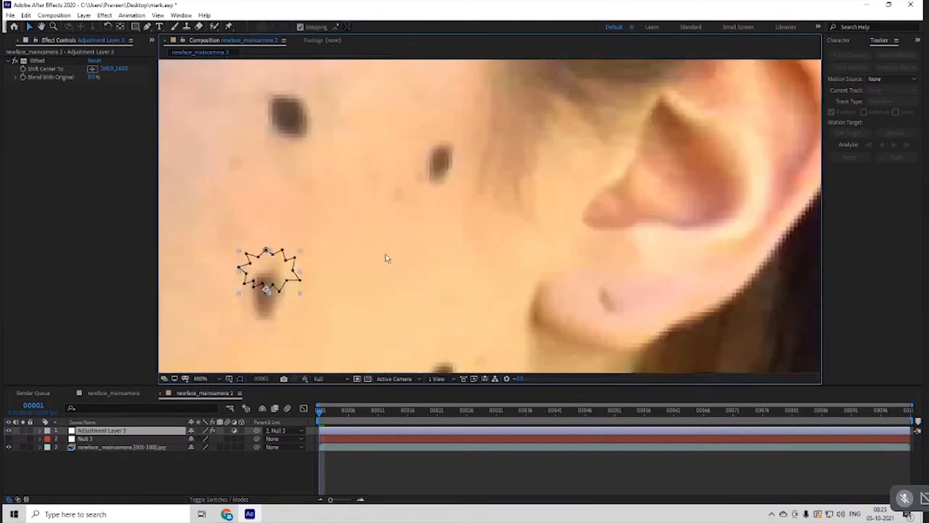
drag(373, 271, 444, 265)
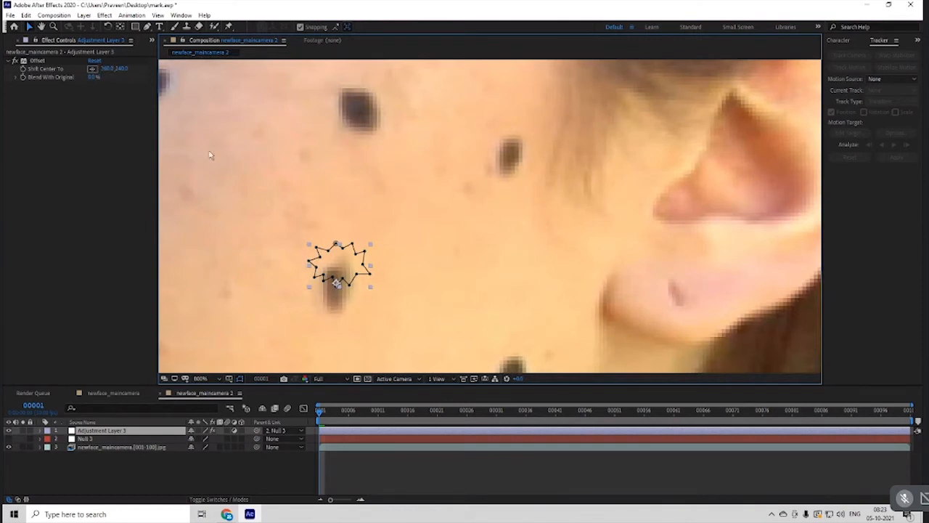
key(comma)
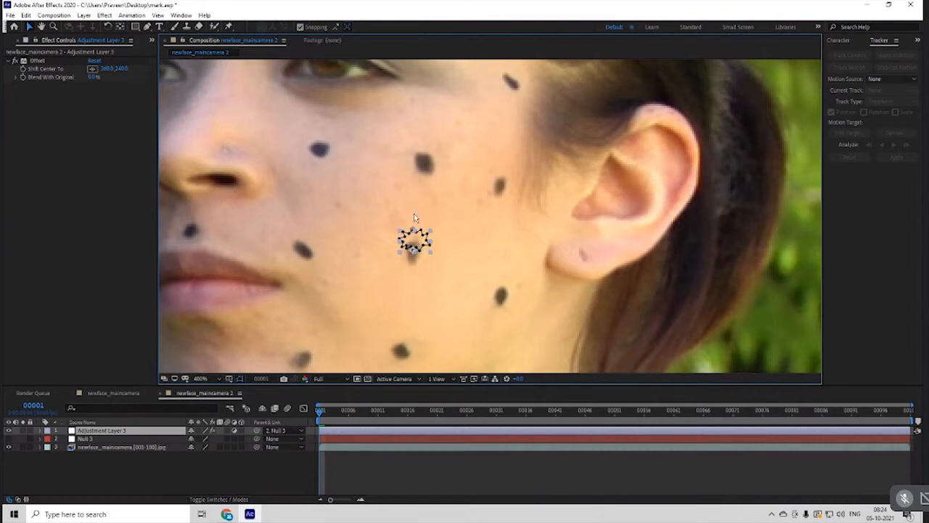
click(122, 69)
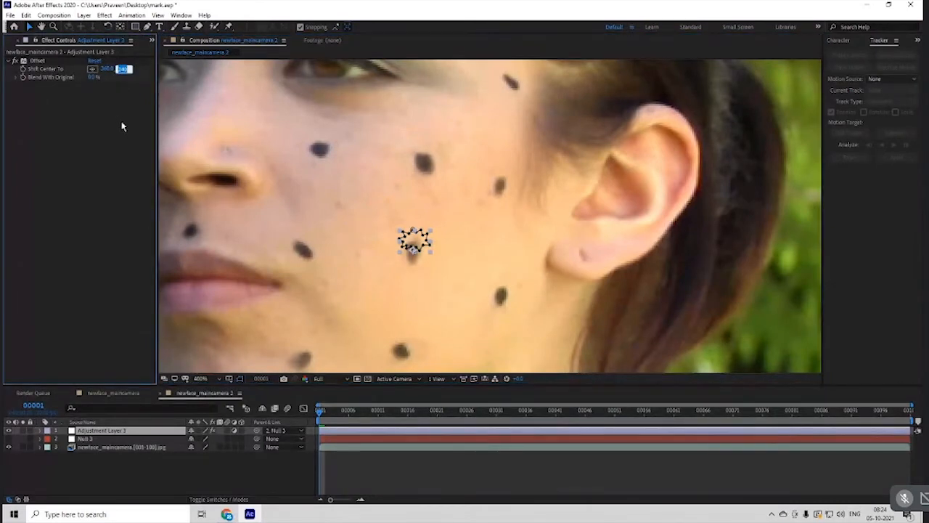
key(Up)
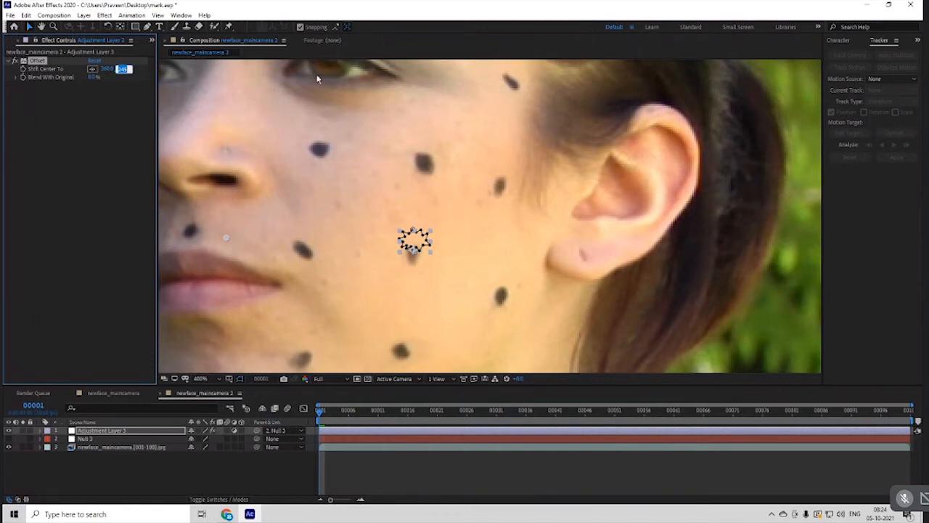
click(218, 476)
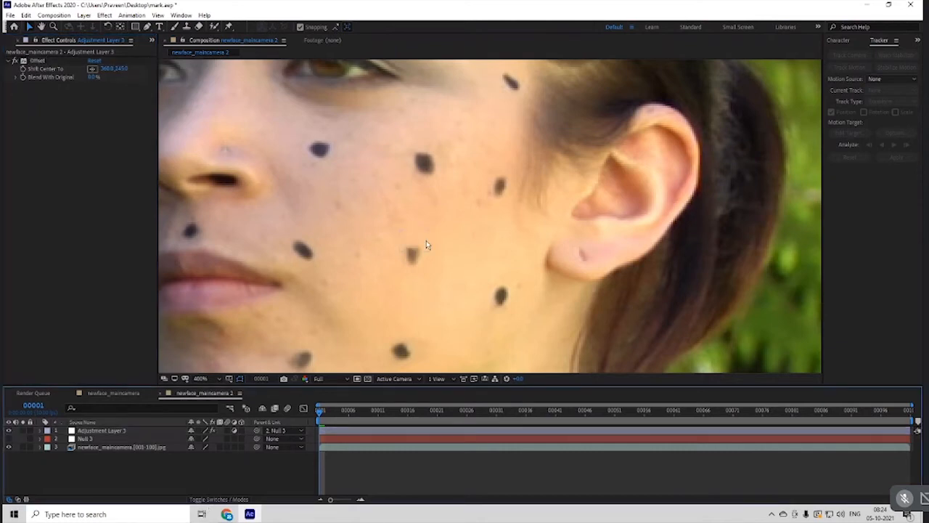
Scrub the timeline through to frame 100 to check how the offset patch follows the cheek marker, and briefly solo the footage layer.
scroll(413, 254, up, 1)
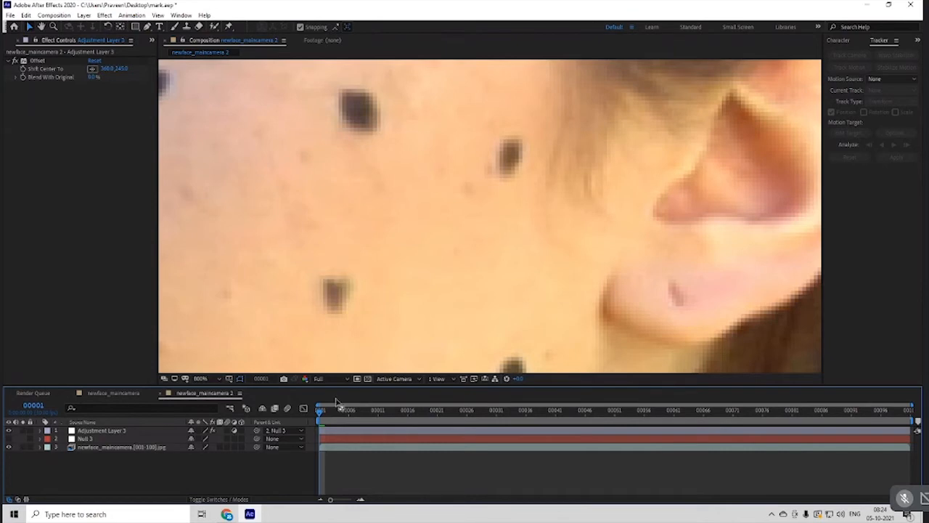
drag(341, 407, 539, 411)
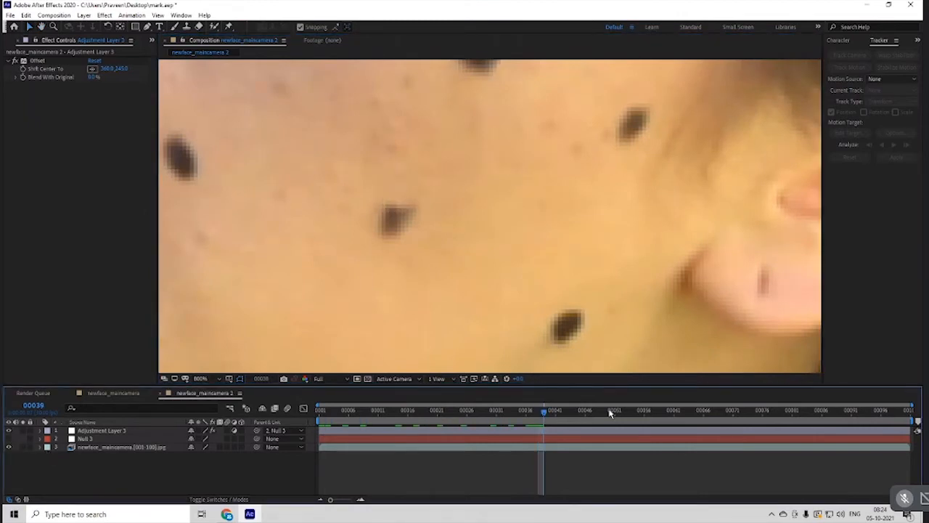
drag(541, 411, 703, 411)
drag(721, 167, 314, 287)
scroll(345, 279, down, 1)
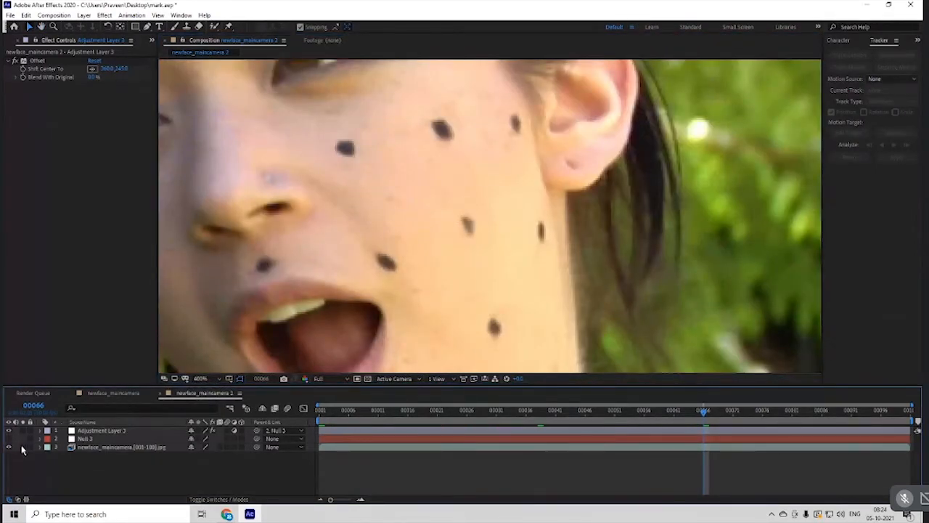
drag(720, 413, 907, 413)
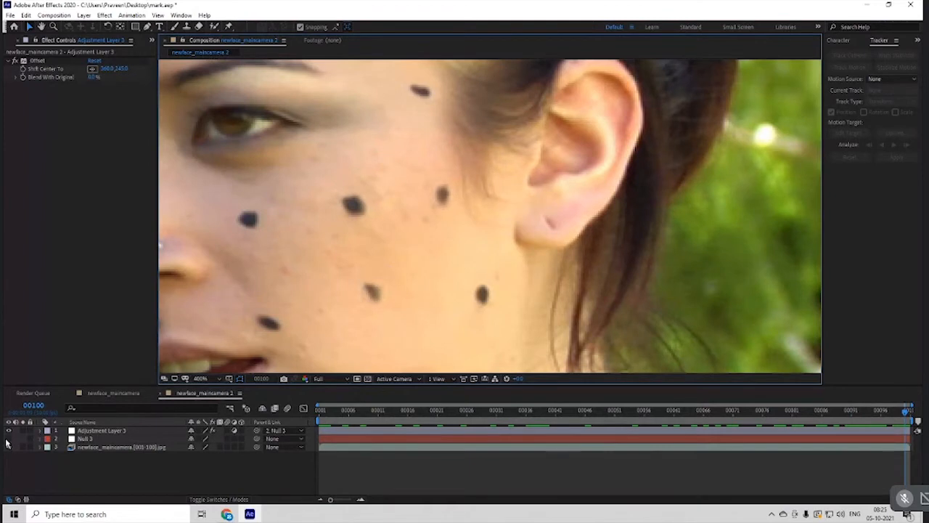
click(23, 448)
click(23, 448)
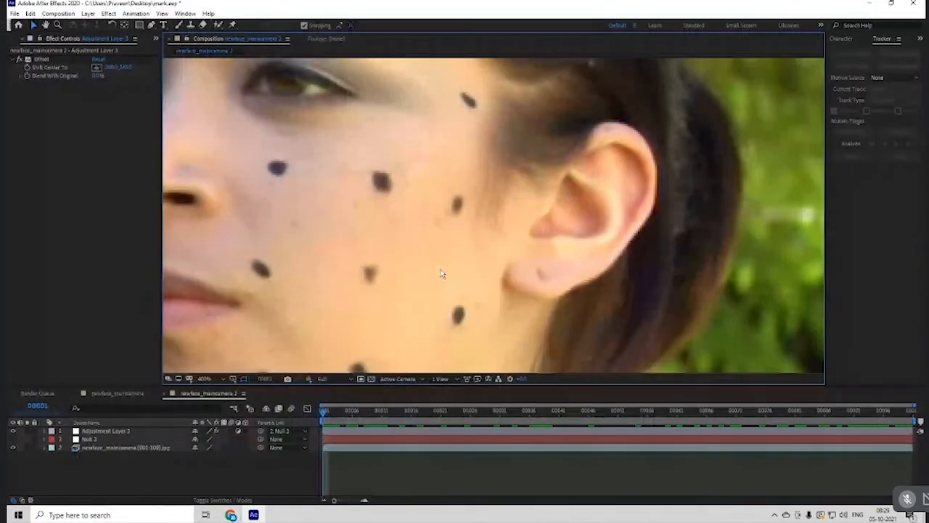
Duplicate Adjustment Layer 3, and lock the lower adjustment layer and Null 3.
click(105, 433)
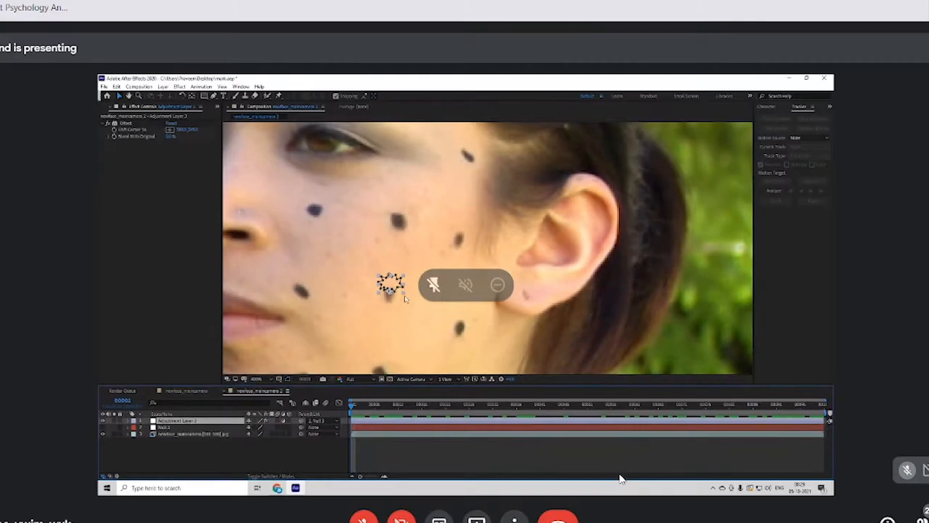
key(alt+Tab)
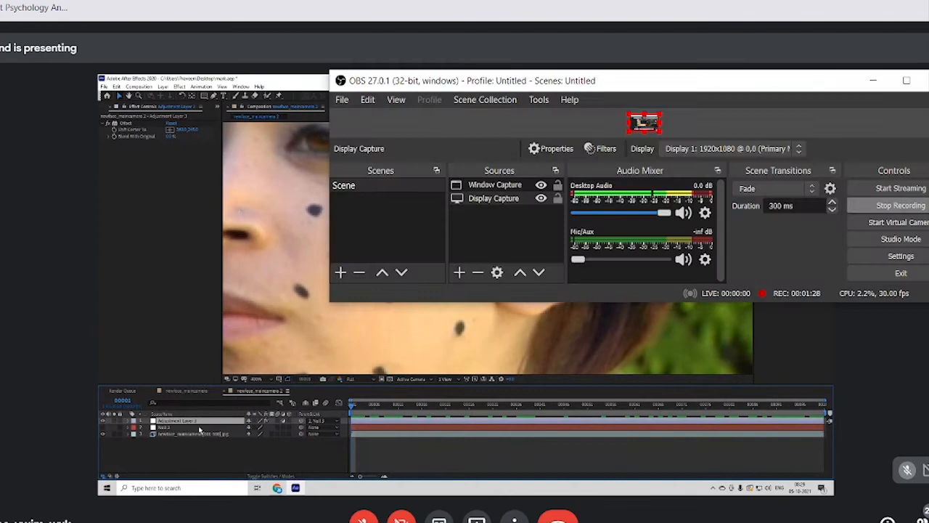
double_click(770, 470)
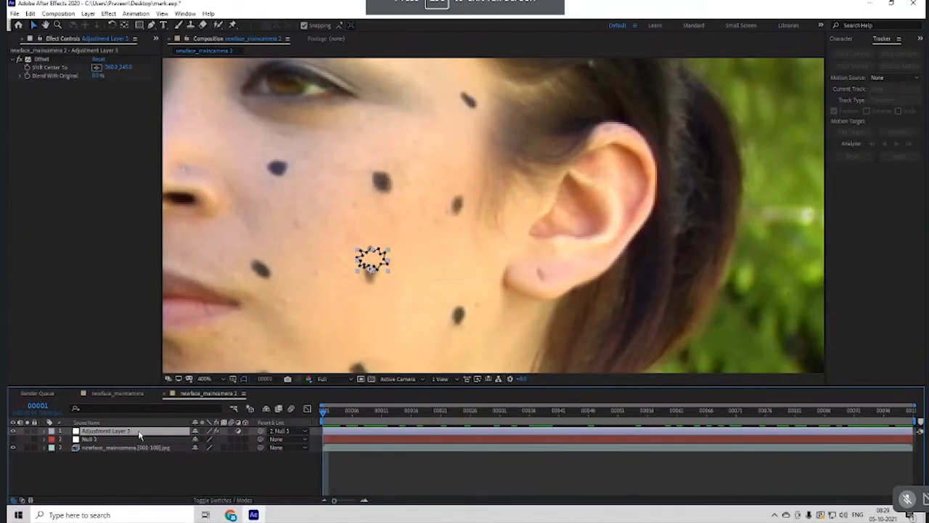
key(ctrl+d)
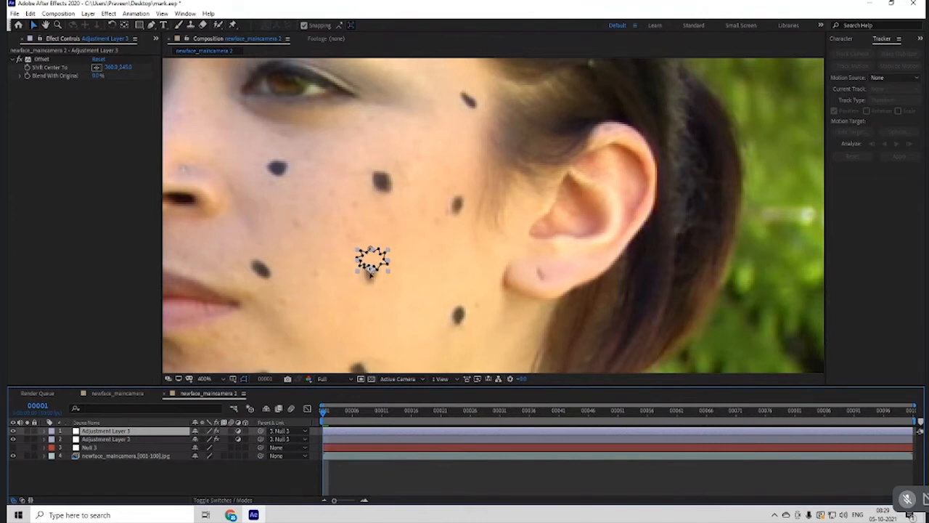
click(34, 440)
click(34, 448)
Reset the Offset effect on the duplicate adjustment layer and move its whole mask down over the remaining part of the cheek marker.
scroll(367, 262, up, 1)
drag(387, 266, 567, 207)
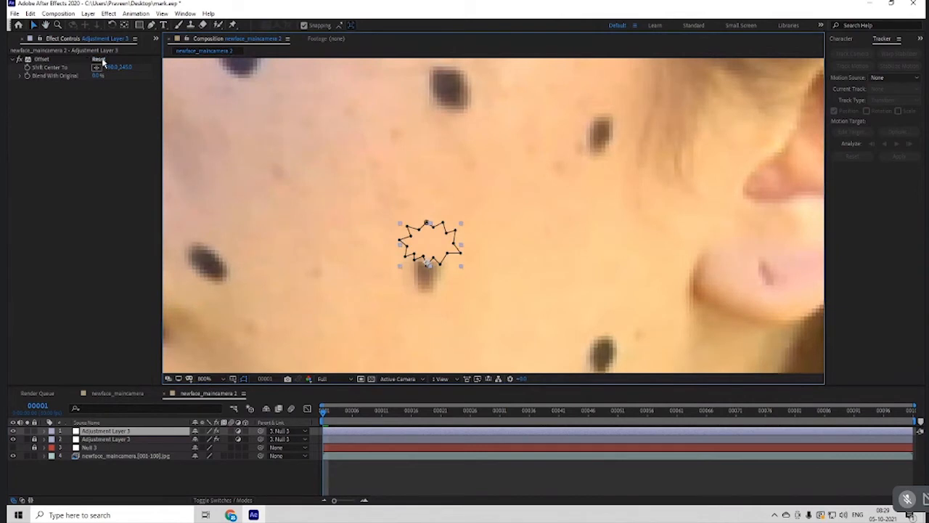
click(101, 57)
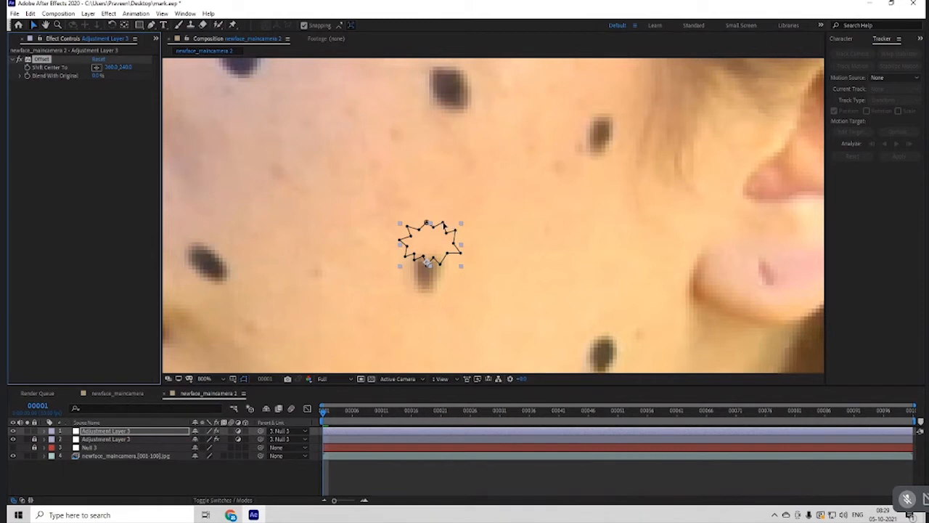
double_click(445, 225)
double_click(444, 225)
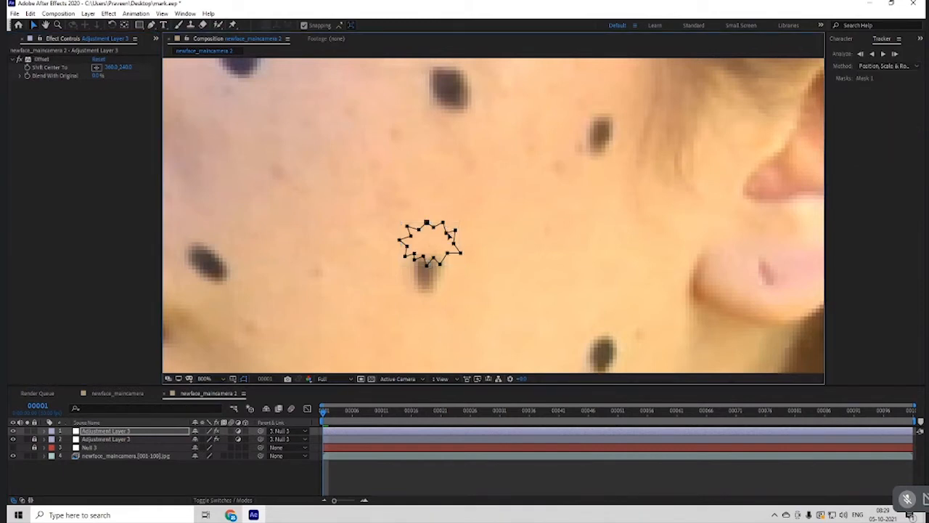
drag(430, 241, 447, 280)
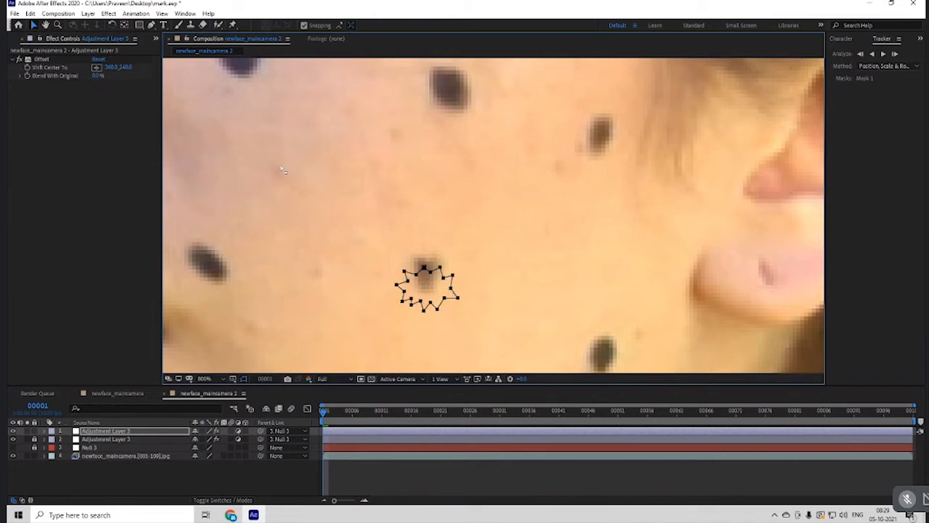
click(100, 60)
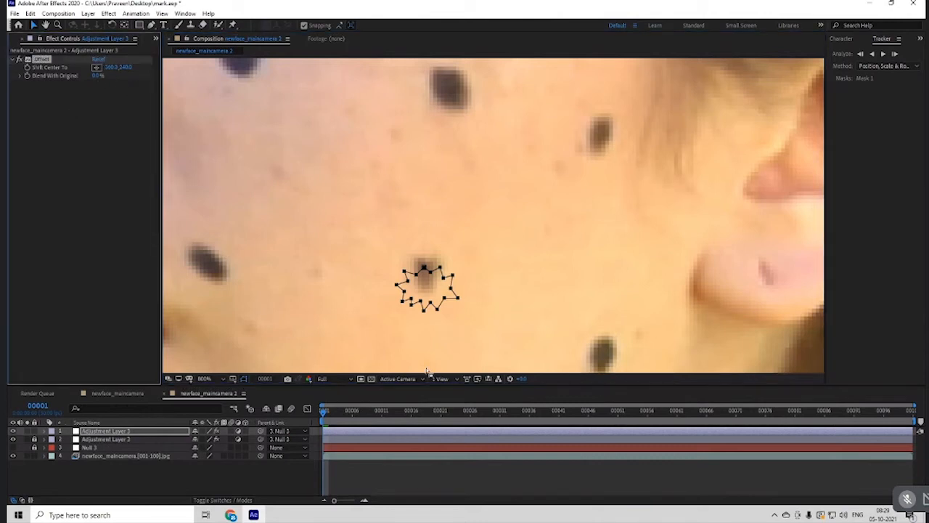
Set the vertical Shift Center To value of the top Adjustment Layer 3's Offset effect to 234 and deselect the layer.
click(124, 68)
click(263, 480)
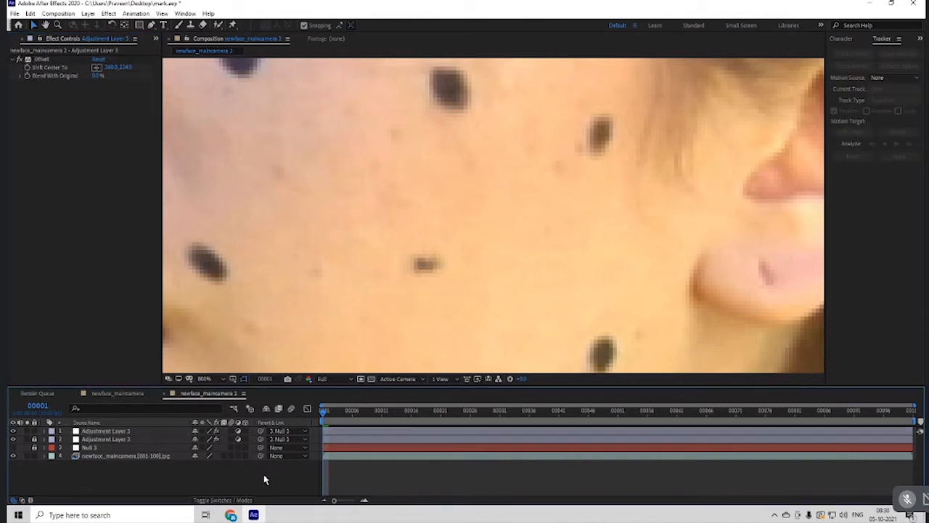
Check the patched cheek marker through to frame 100, briefly solo the footage layer for comparison, and return to frame 1.
key(space)
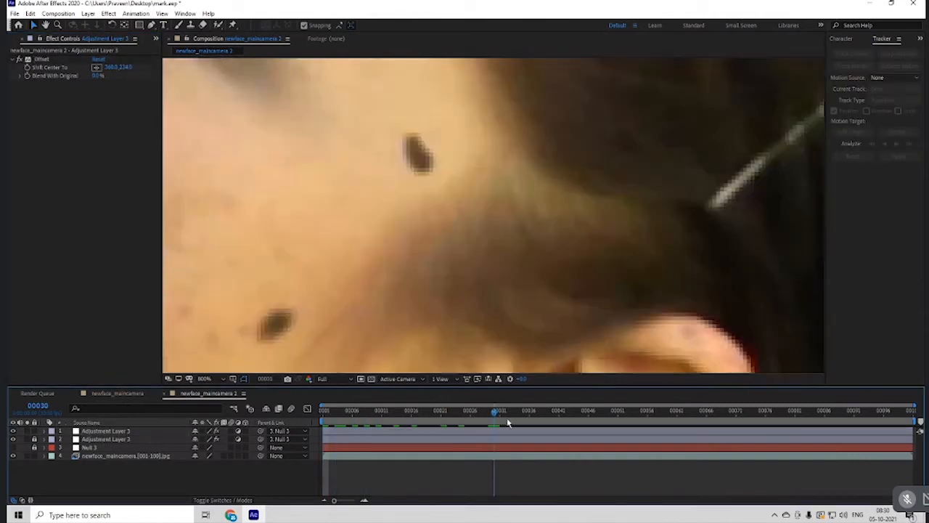
drag(350, 320, 694, 136)
scroll(693, 135, down, 2)
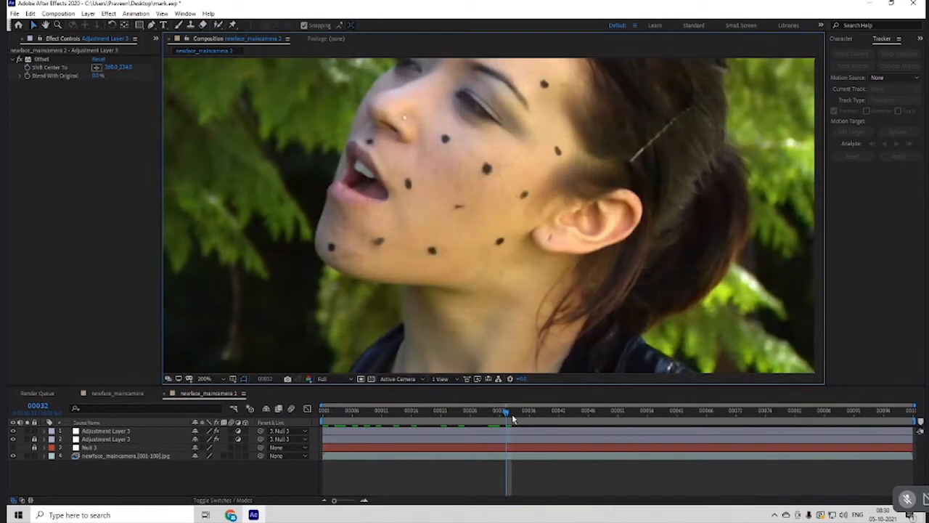
drag(509, 412, 925, 414)
click(28, 456)
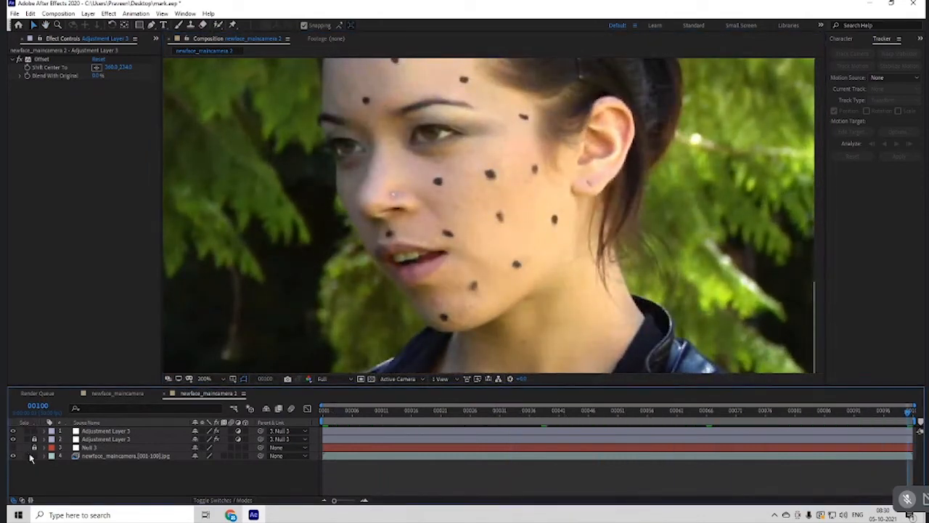
click(28, 455)
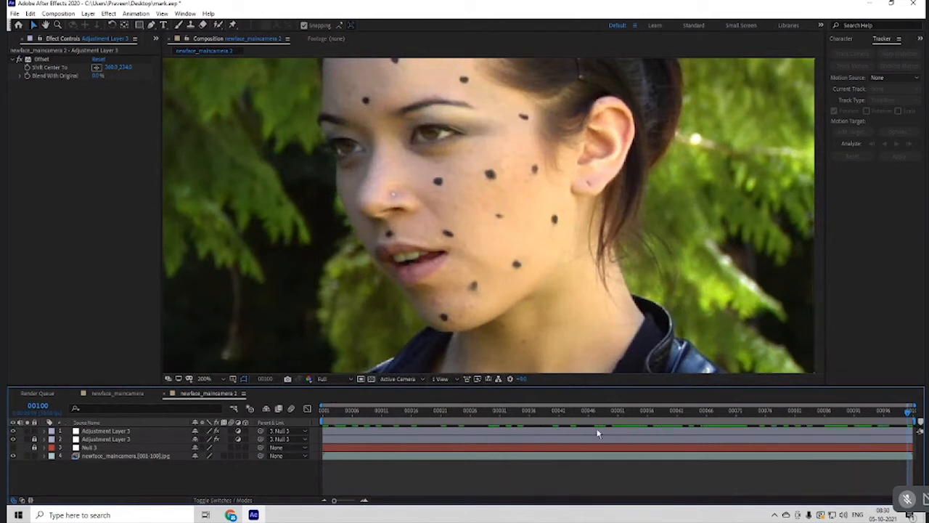
drag(601, 416, 299, 418)
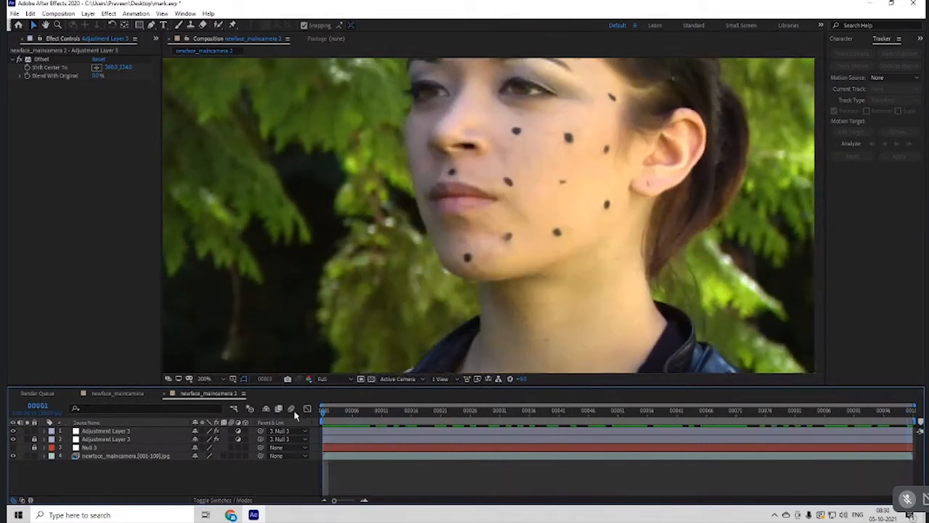
Duplicate the top Adjustment Layer 3 and lock the copy directly beneath the new one.
scroll(579, 202, up, 4)
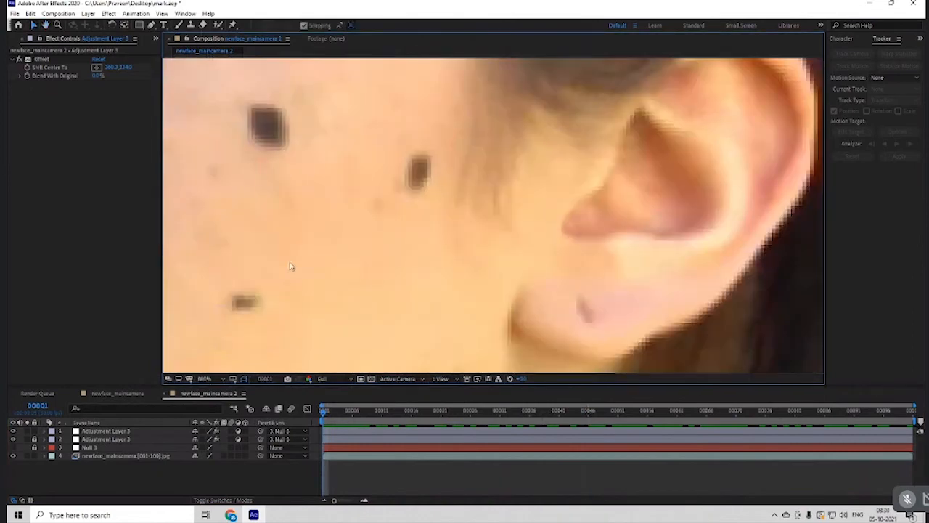
drag(306, 253, 464, 211)
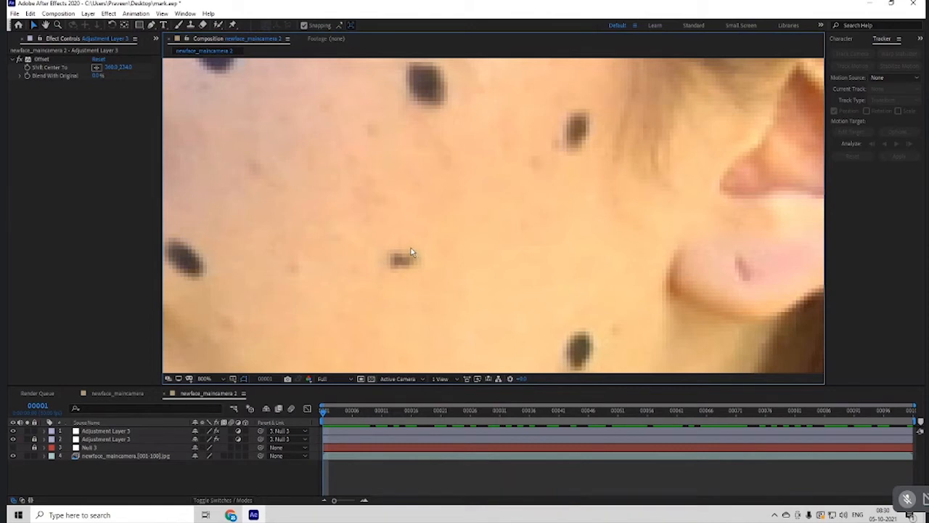
click(93, 432)
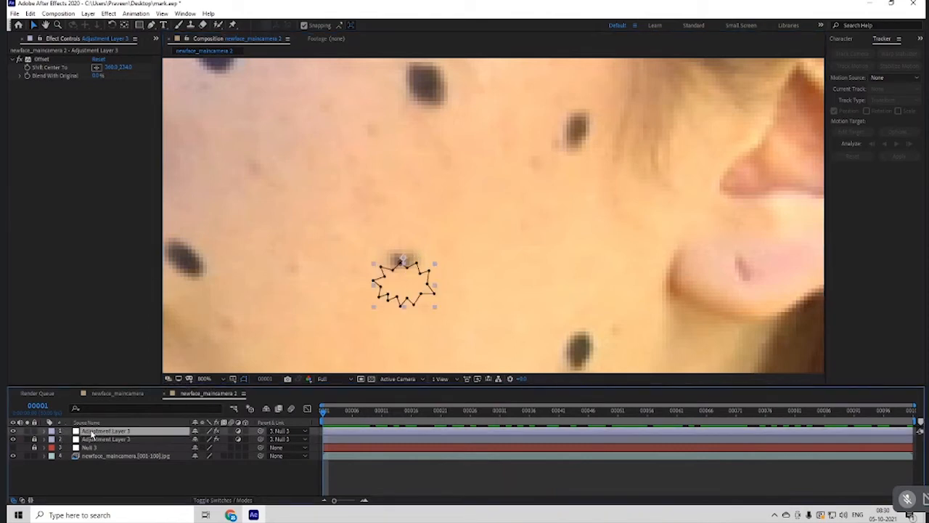
key(ctrl+d)
click(35, 440)
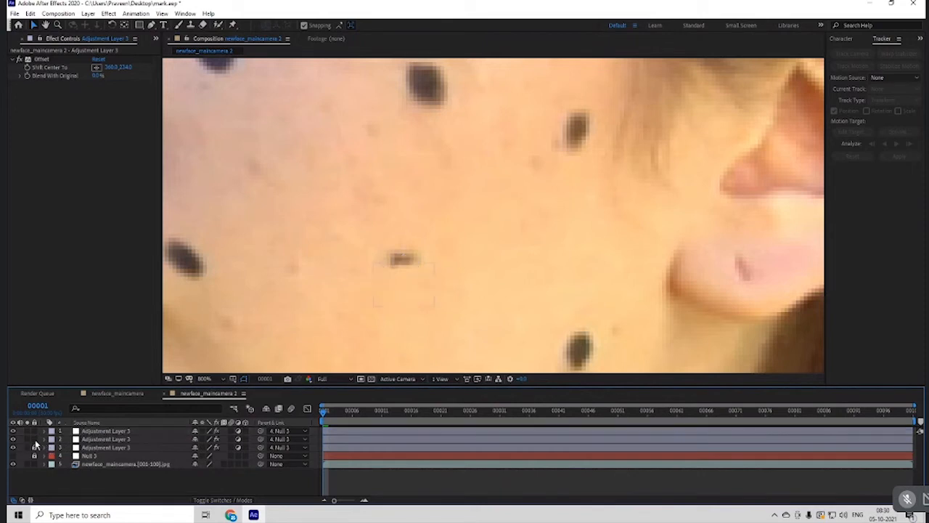
Reset the Offset effect on the new top adjustment layer, and rotate and move its mask onto the left part of the remaining cheek marker.
click(84, 432)
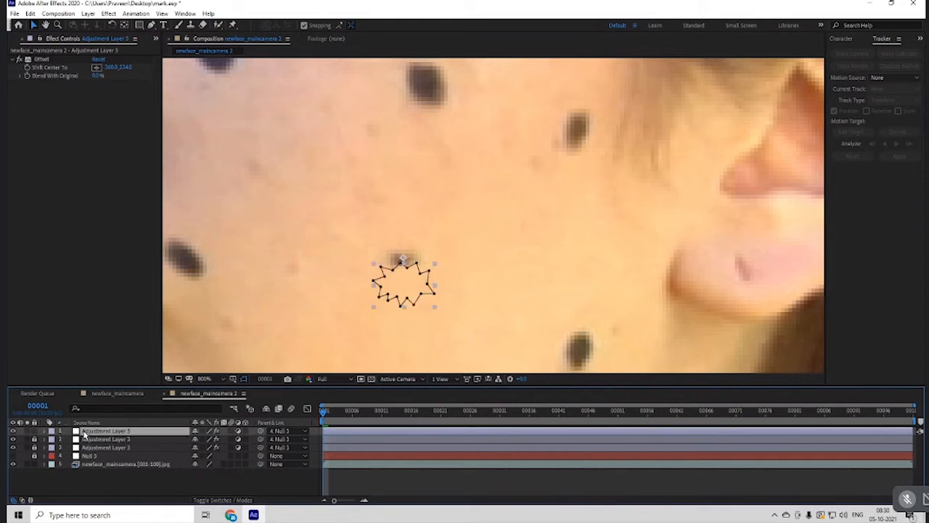
click(95, 60)
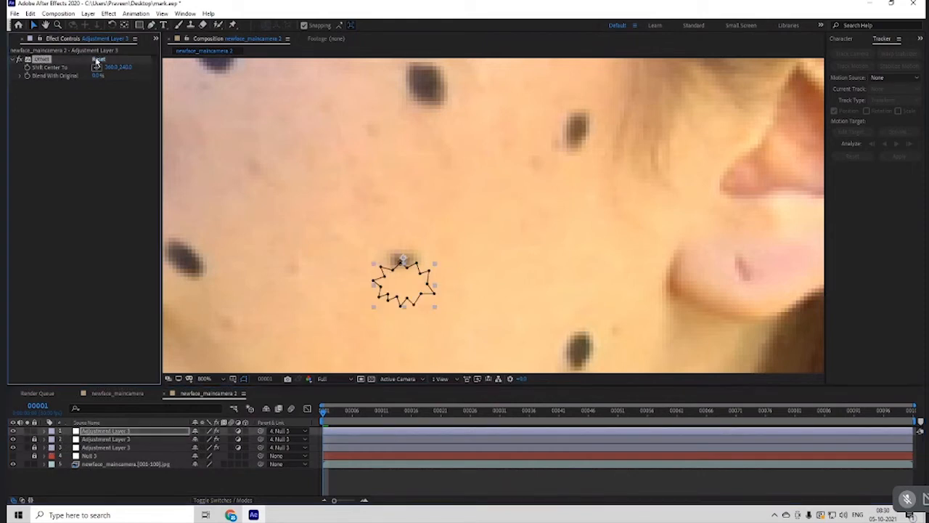
click(403, 260)
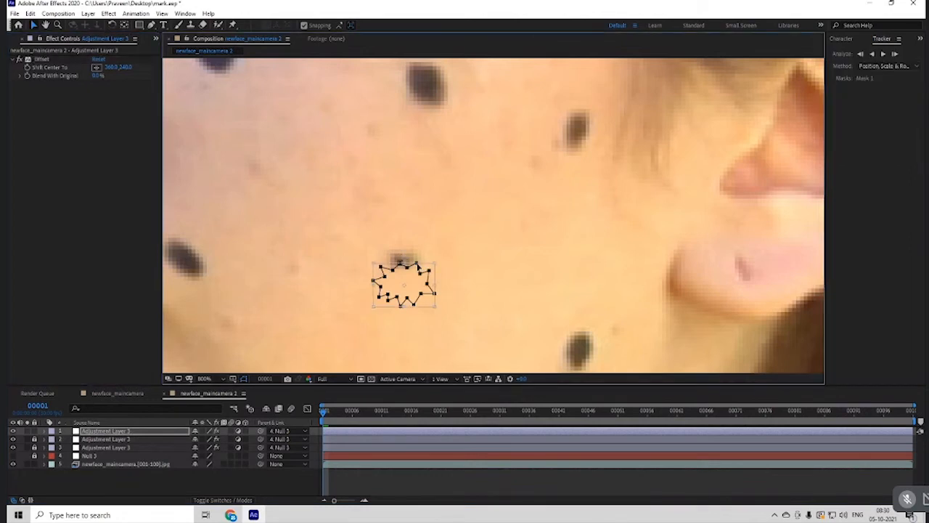
drag(442, 305, 402, 256)
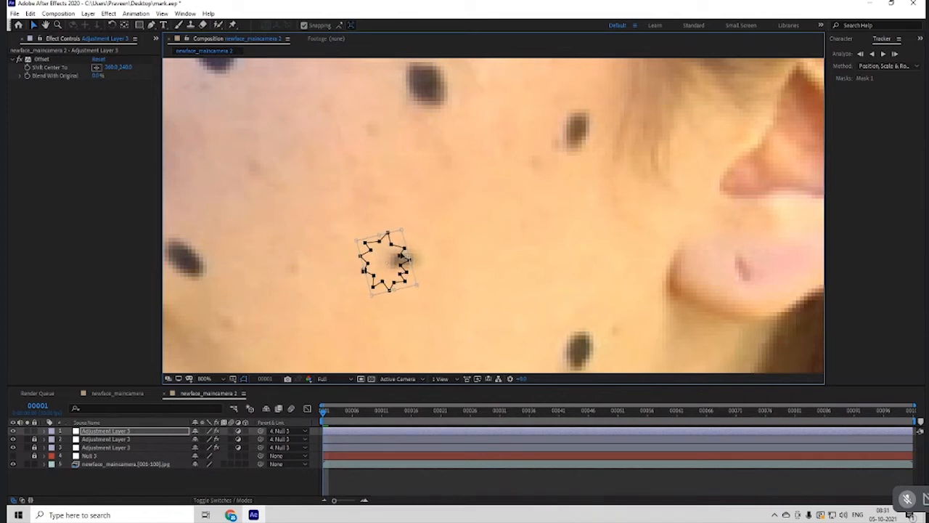
key(period)
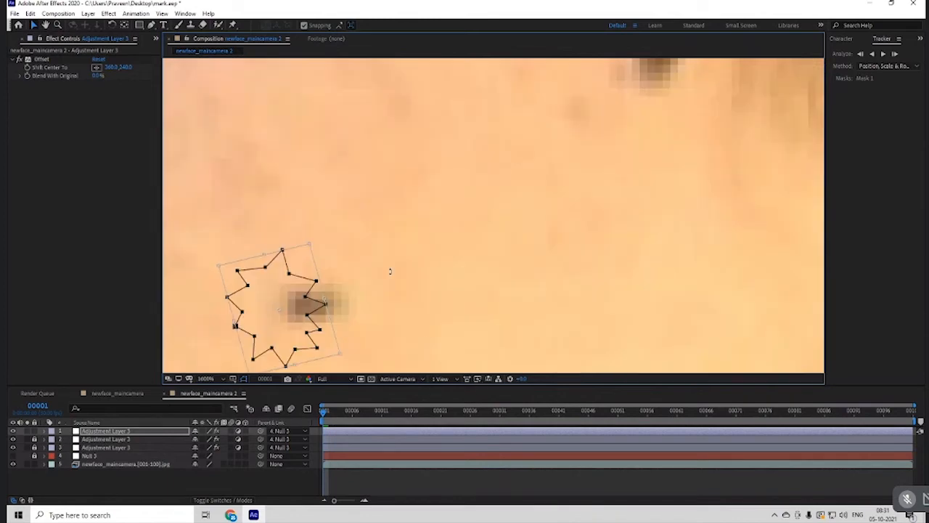
double_click(244, 315)
double_click(236, 328)
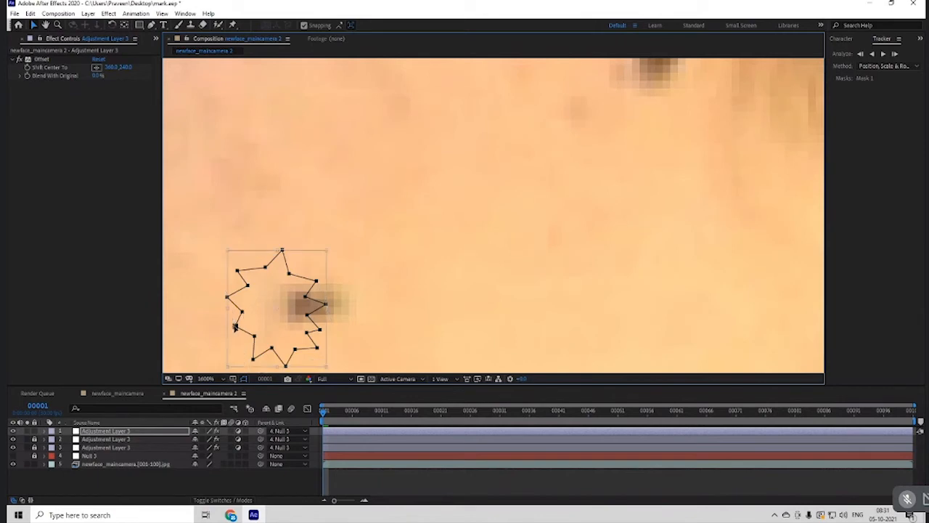
drag(201, 307, 222, 318)
double_click(305, 294)
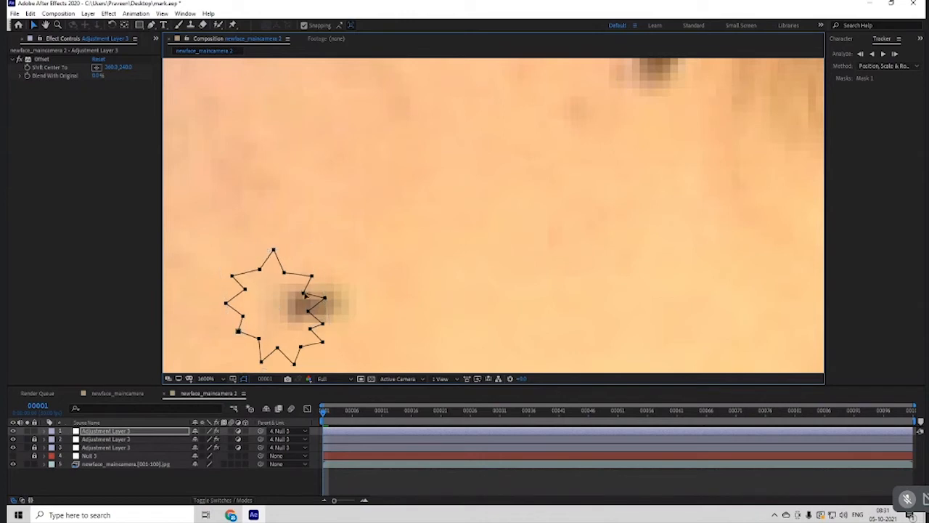
Delete the mask's left-hand vertices and reposition the other points into a smaller star shape covering the left part of the marker.
drag(212, 247, 268, 346)
key(Delete)
drag(273, 251, 251, 331)
drag(285, 274, 248, 294)
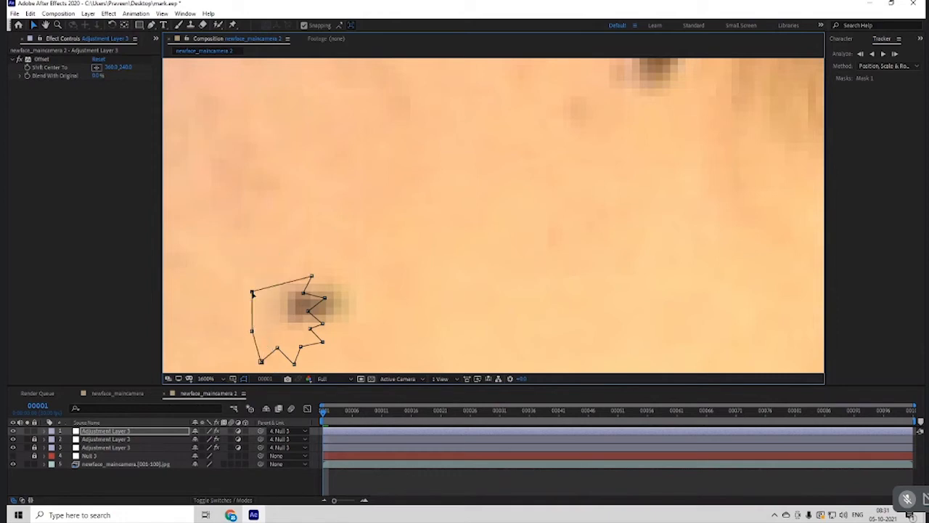
drag(313, 277, 268, 268)
drag(251, 331, 260, 311)
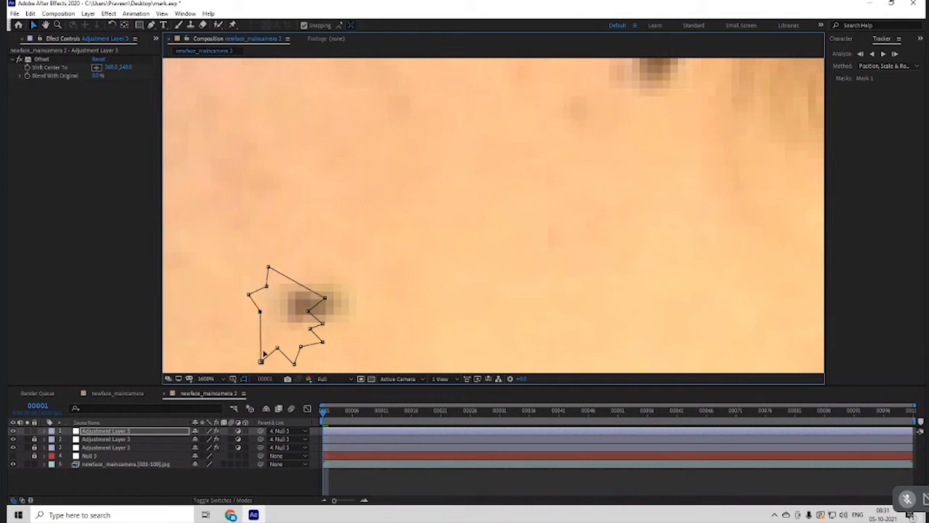
drag(262, 363, 259, 315)
drag(326, 299, 279, 276)
drag(309, 312, 273, 331)
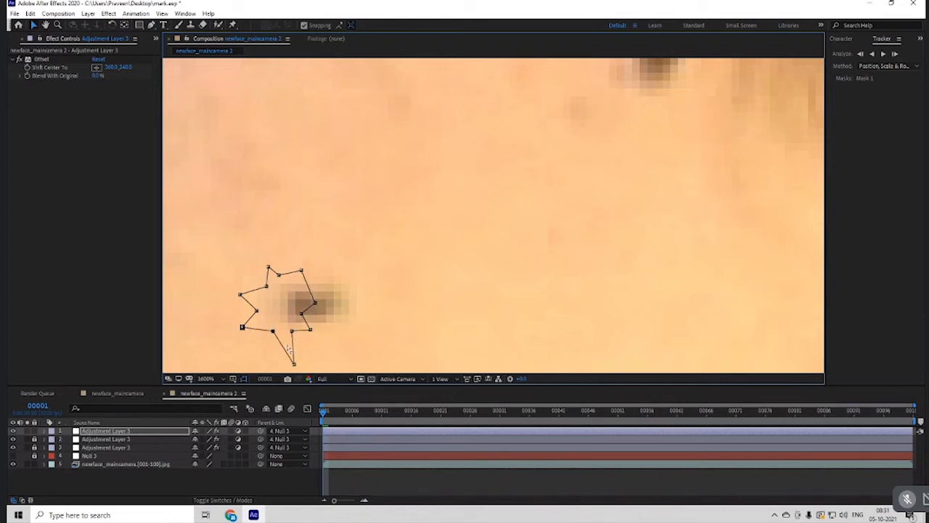
drag(294, 364, 276, 350)
Set the horizontal Shift Center To value of the top adjustment layer's Offset effect to 370 and deselect the layer.
click(99, 61)
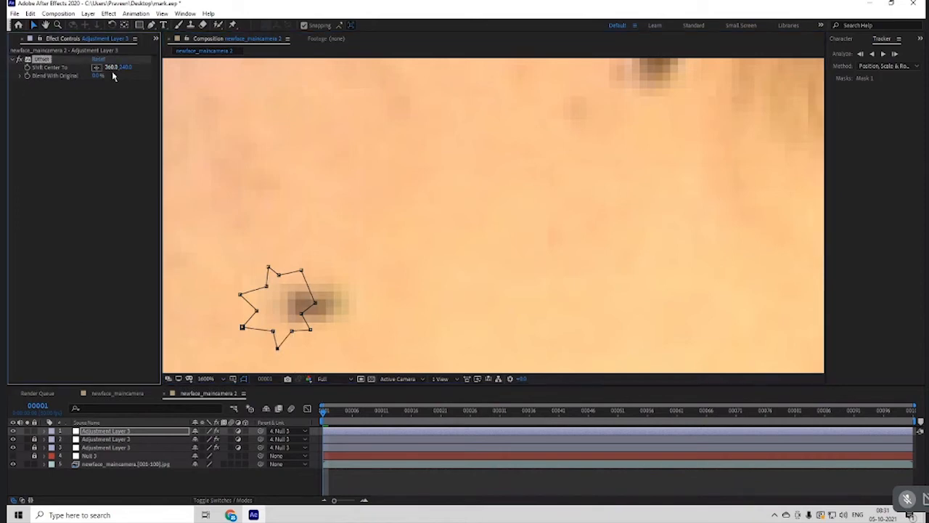
drag(317, 306, 368, 274)
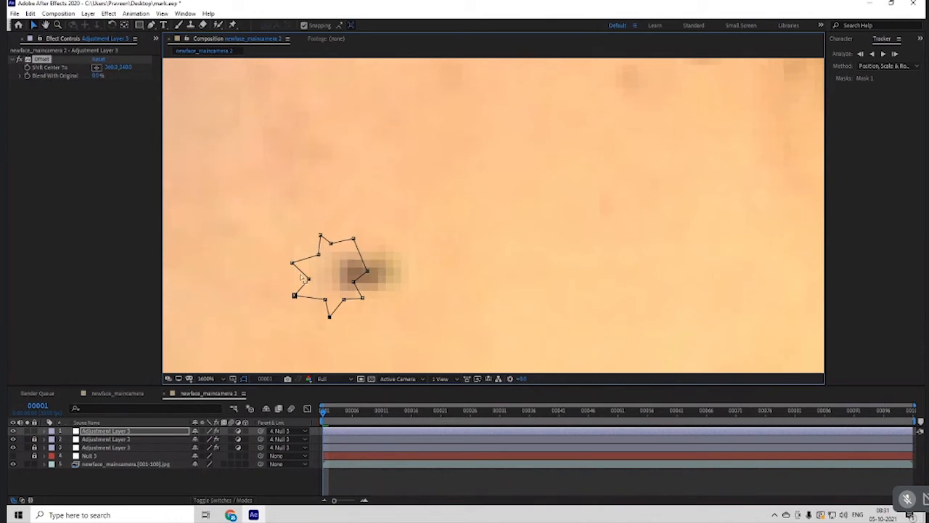
click(111, 66)
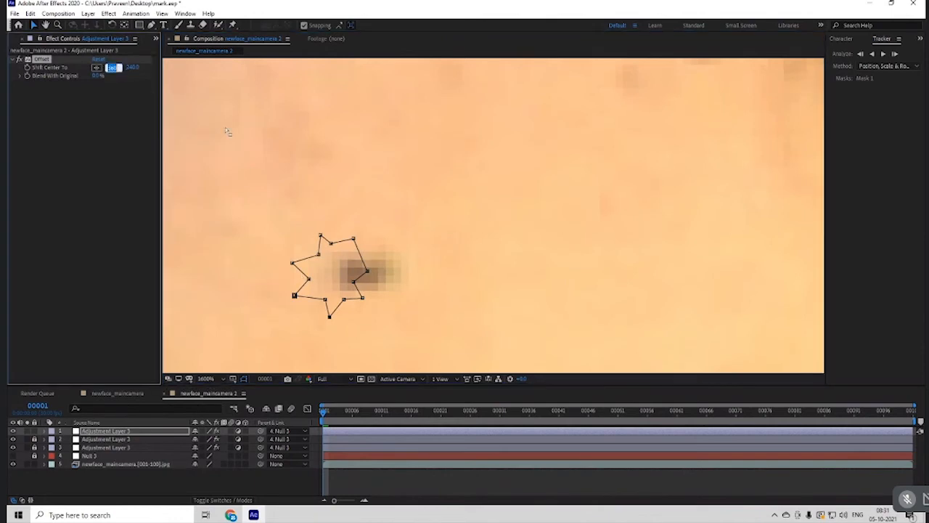
key(Up)
key(Up)
key(Up)
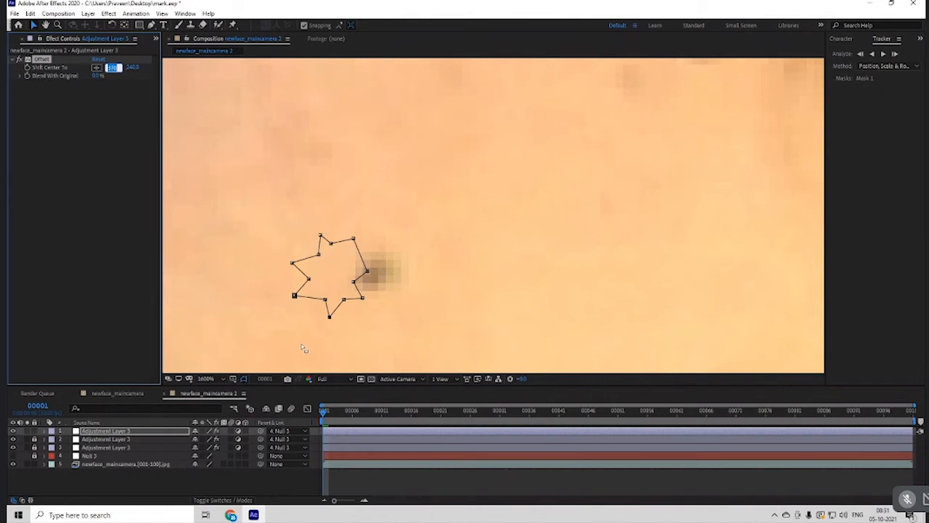
click(270, 491)
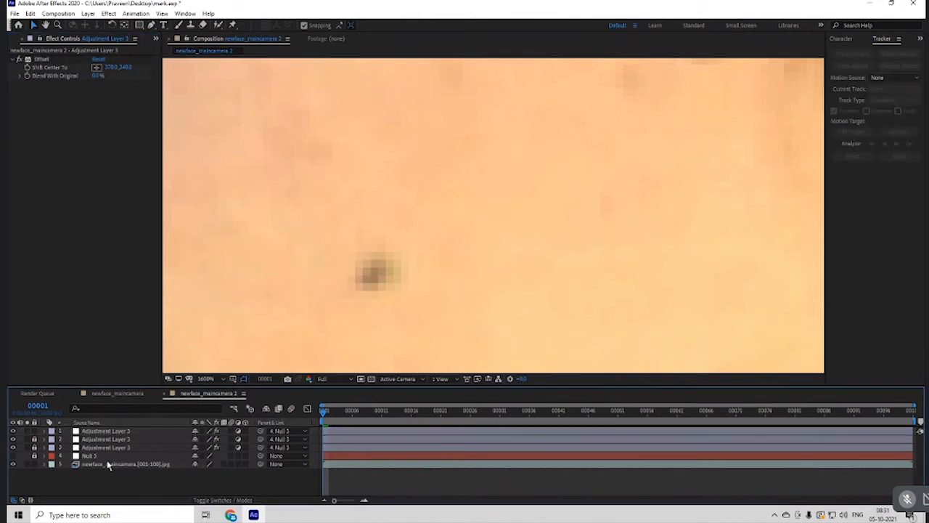
Enlarge the top adjustment layer's star-shaped mask slightly around its centre and deselect the layer.
click(109, 431)
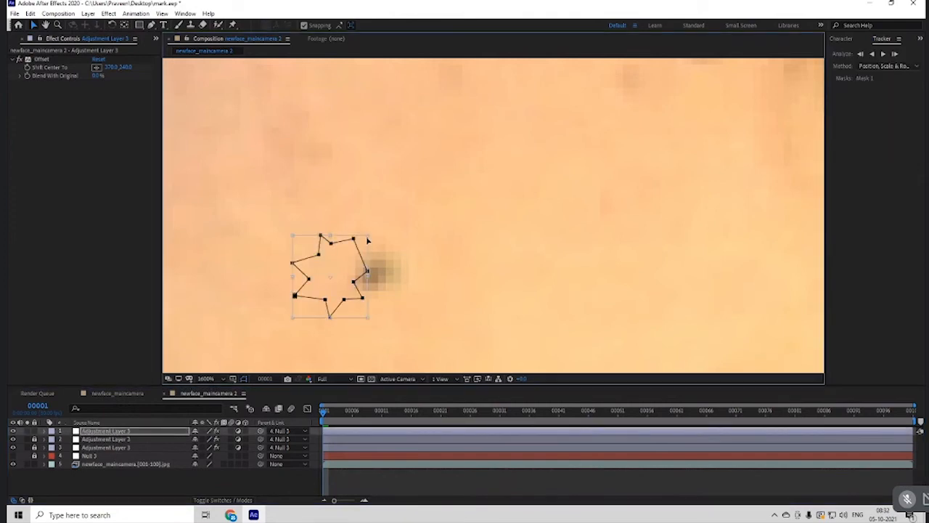
drag(368, 235, 375, 230)
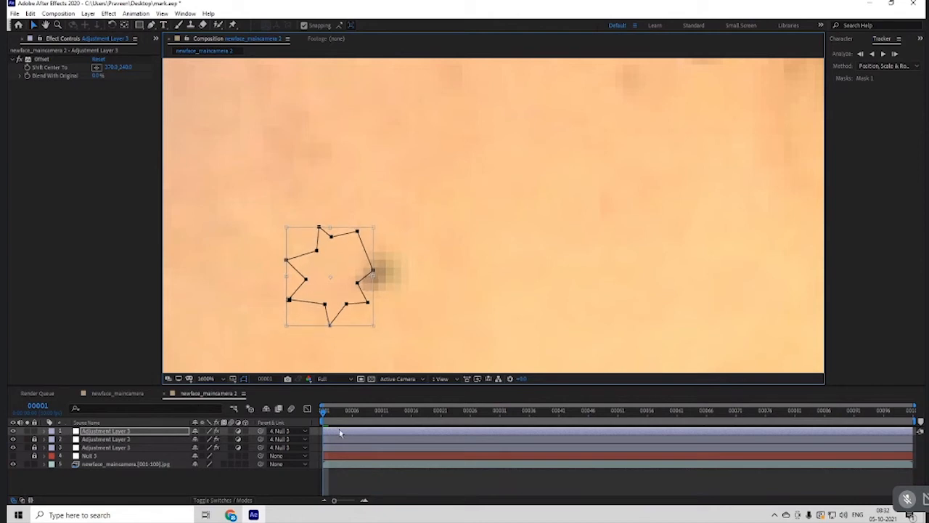
click(298, 488)
Scrub the timeline to check the small remnant of the cheek marker, and return to frame 1.
key(comma)
key(comma)
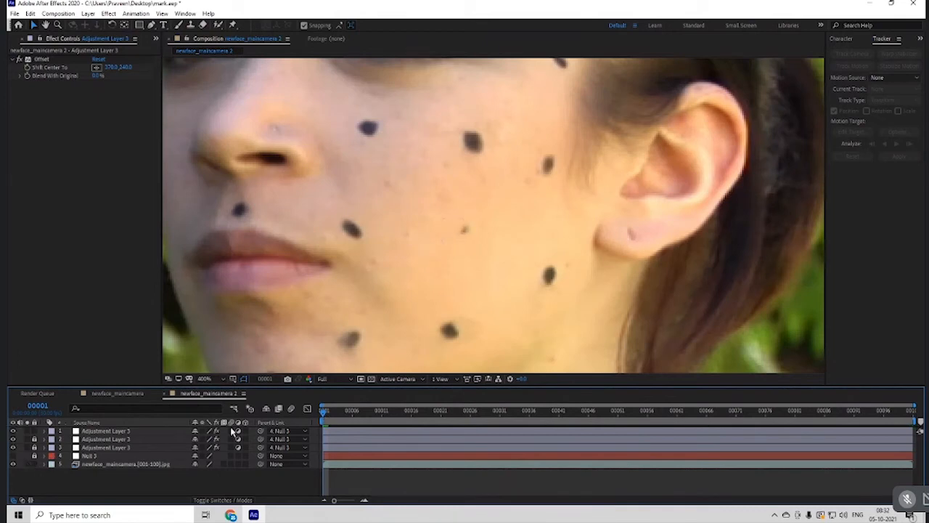
drag(324, 414, 184, 417)
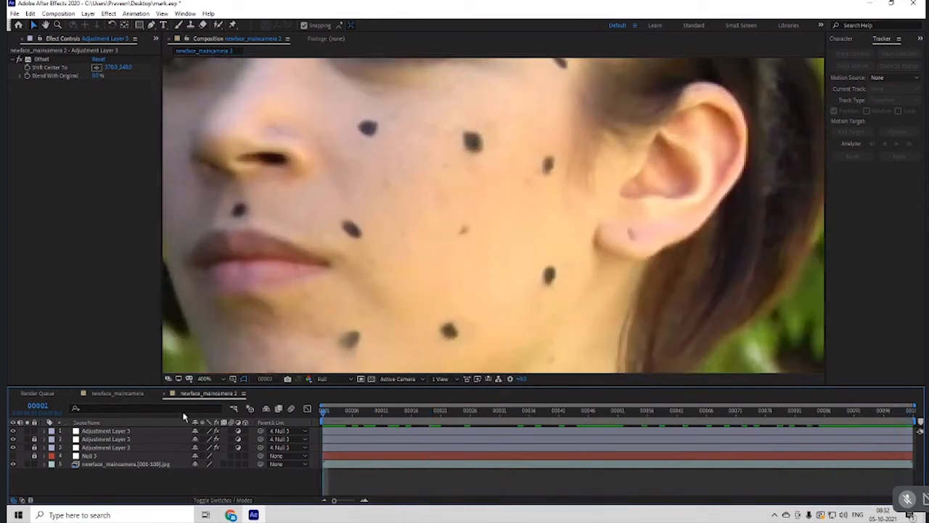
Duplicate the top Adjustment Layer 3 again and lock the copy beneath it.
click(113, 432)
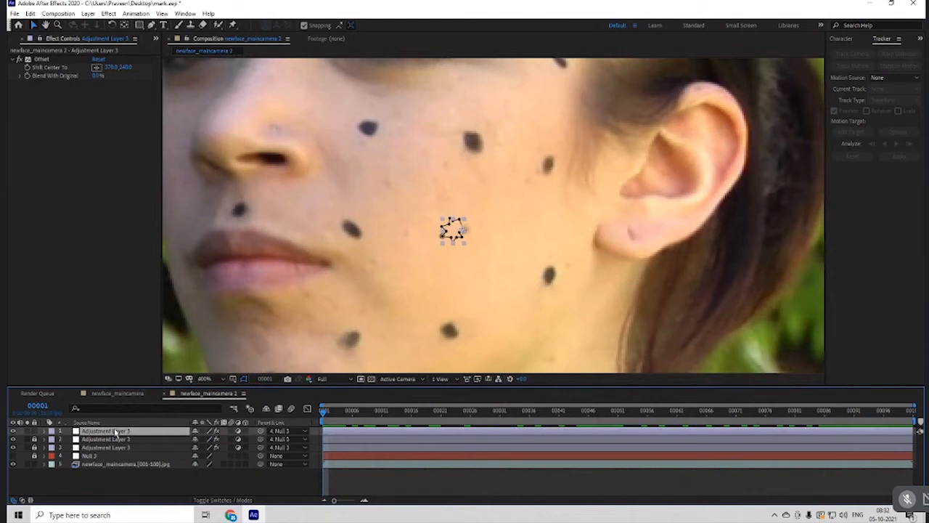
key(ctrl+d)
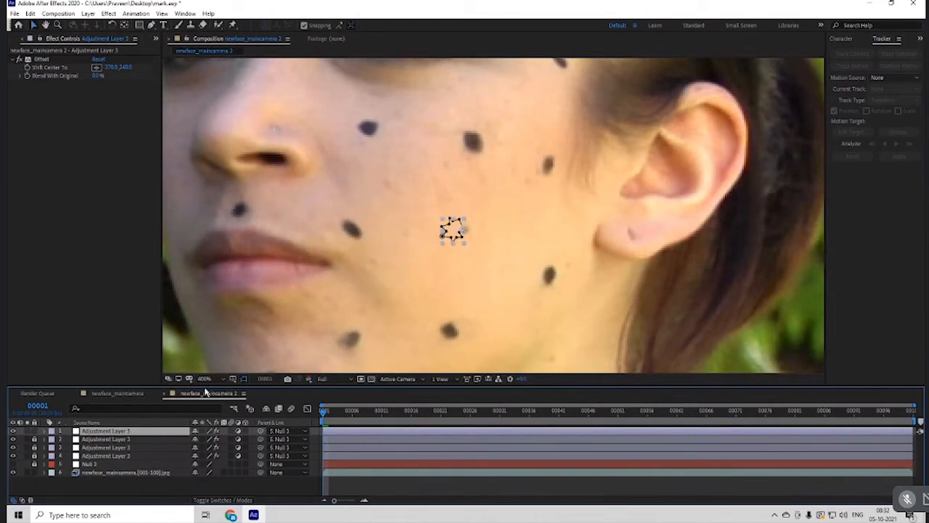
Reset the Offset effect on the newest adjustment layer and move its whole mask right over the last speck of the cheek marker.
click(98, 59)
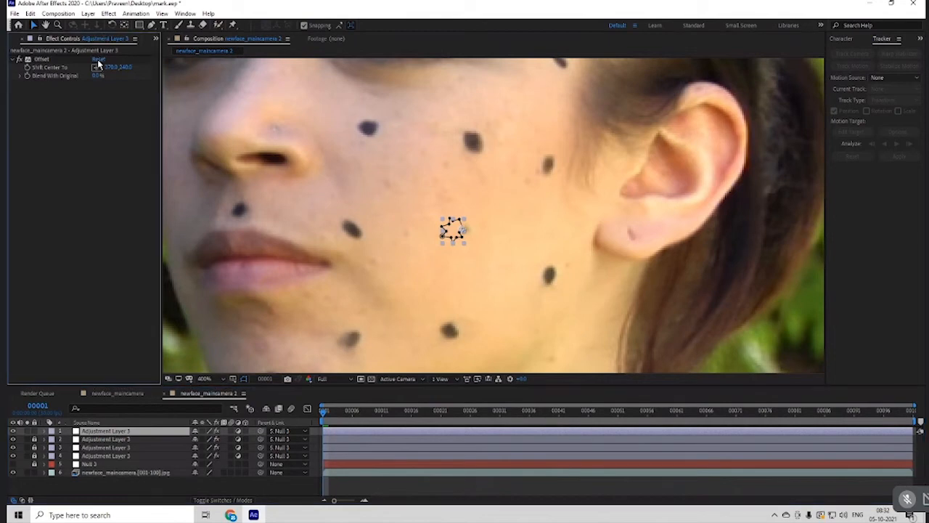
scroll(547, 276, up, 1)
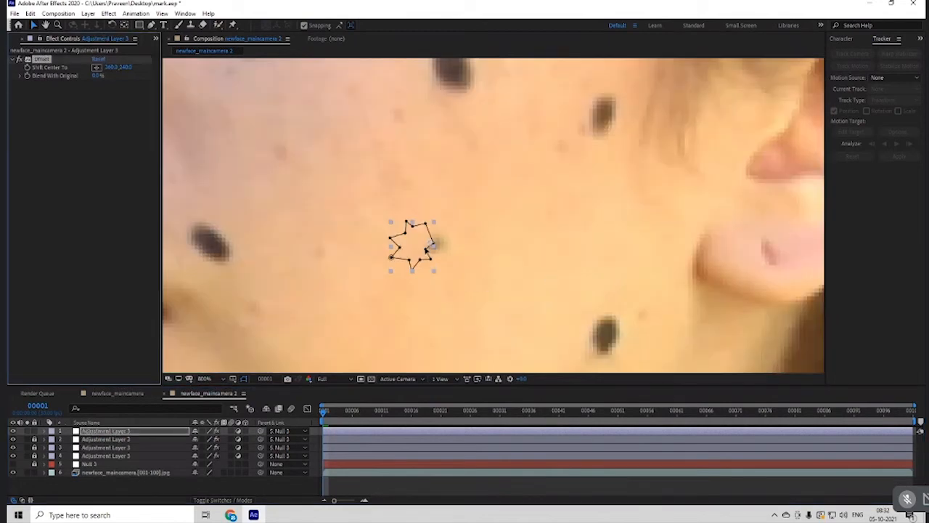
click(427, 250)
drag(430, 249, 451, 251)
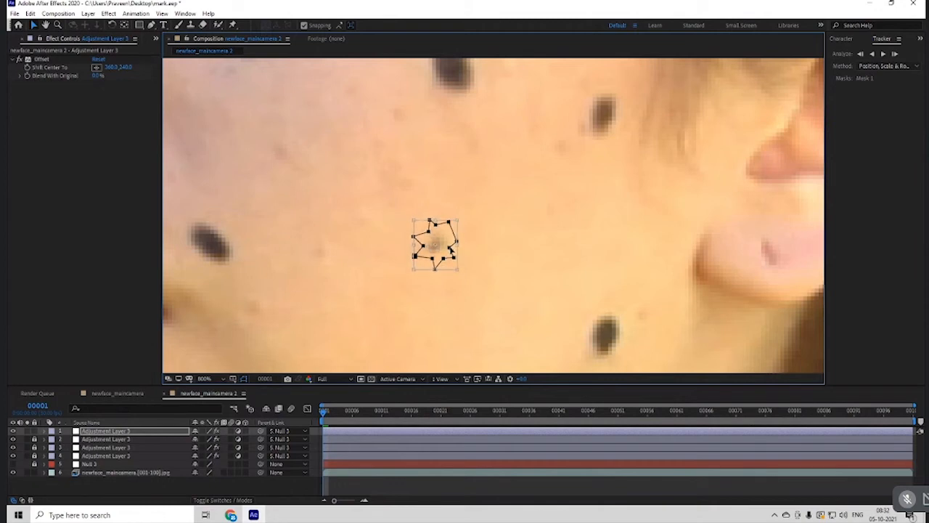
Set the horizontal Shift Center To value of the top adjustment layer's Offset effect to 350 and deselect the layer.
click(112, 67)
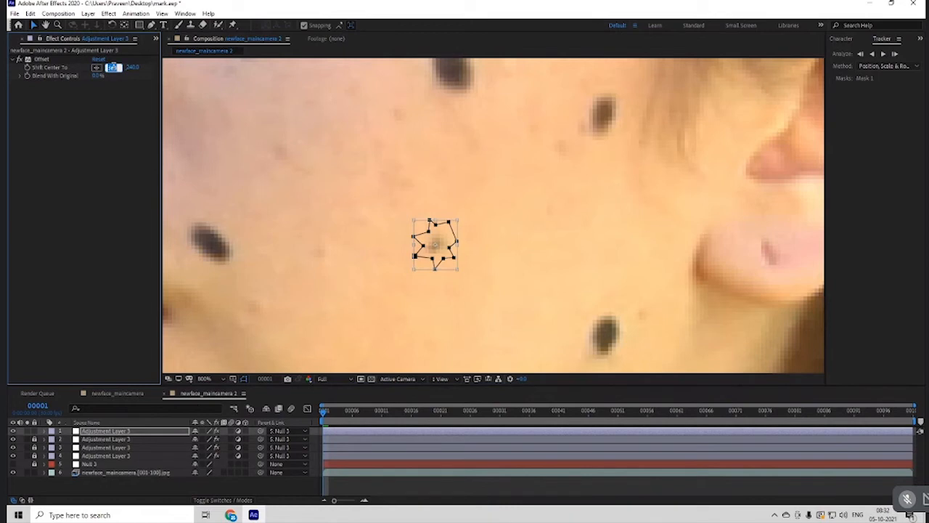
key(Down)
key(Down)
key(Down)
key(Down)
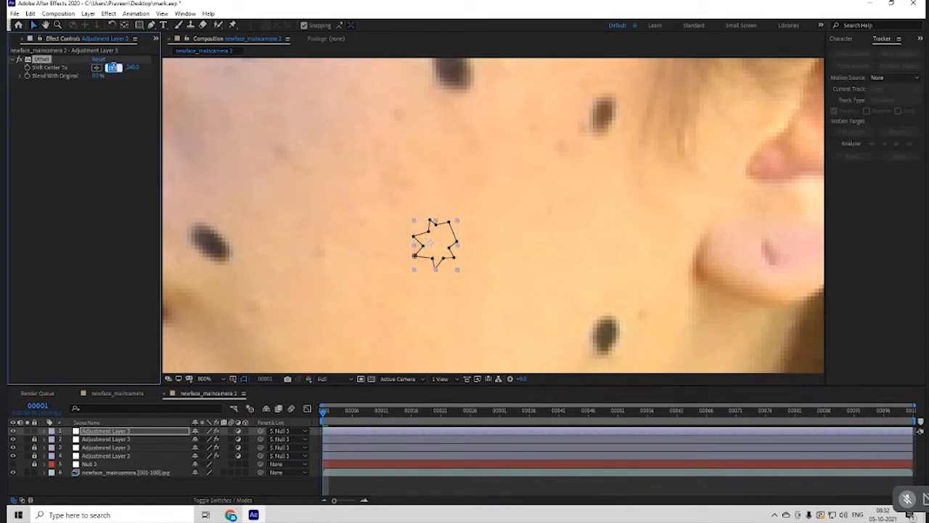
click(217, 480)
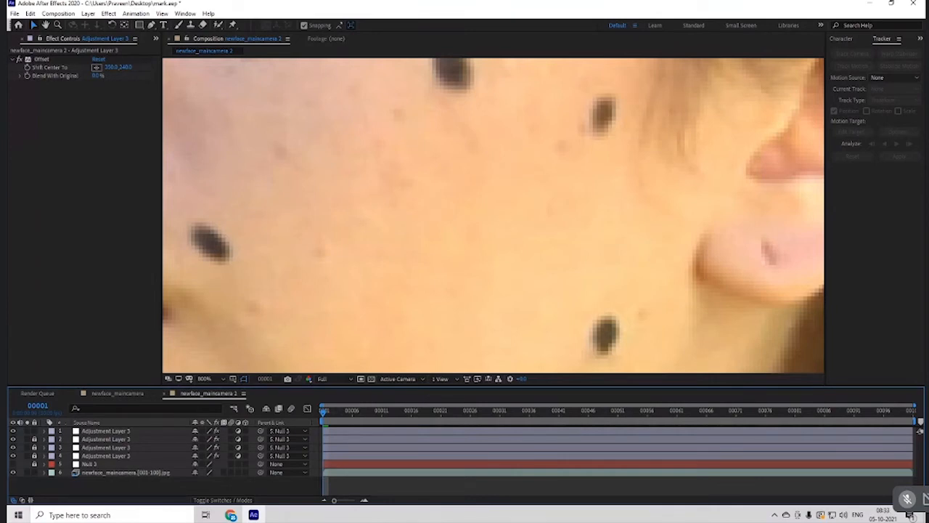
Find Adobe Photoshop 2020 through the Windows search and launch it.
click(17, 515)
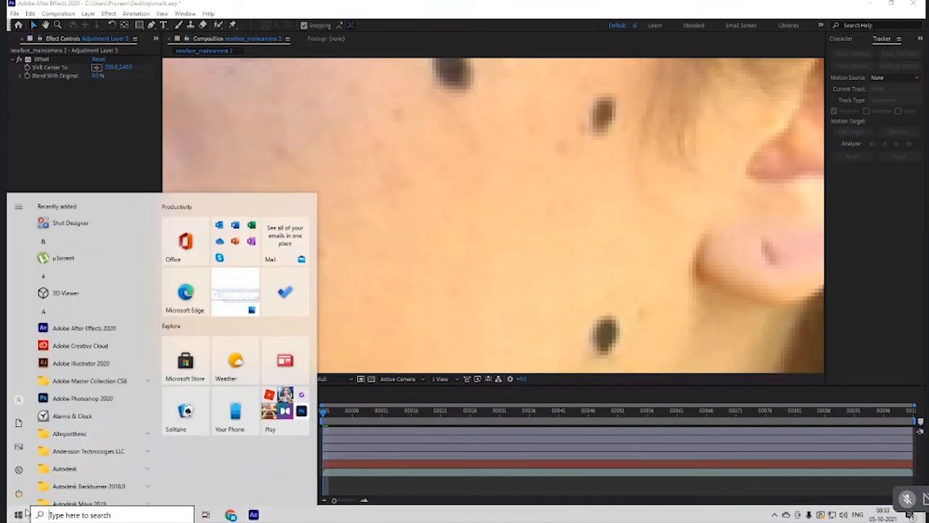
text(p)
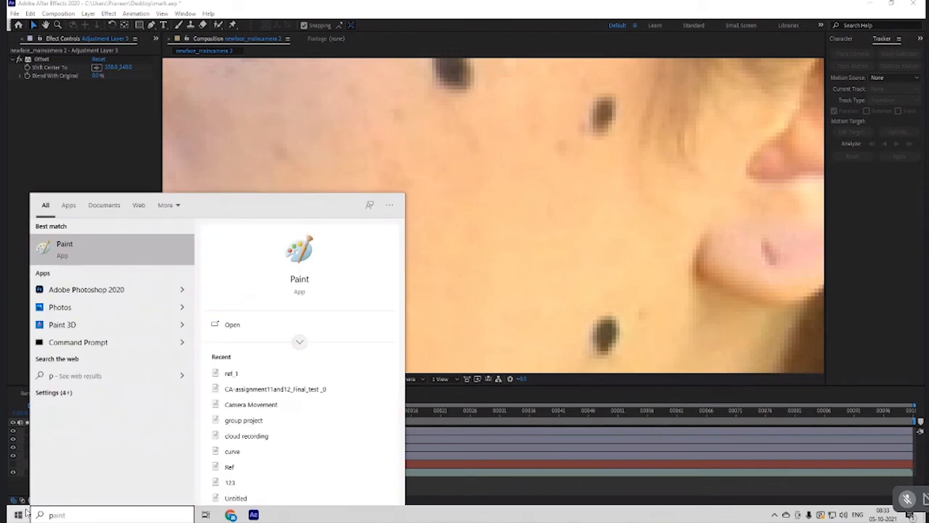
key(Down)
key(Return)
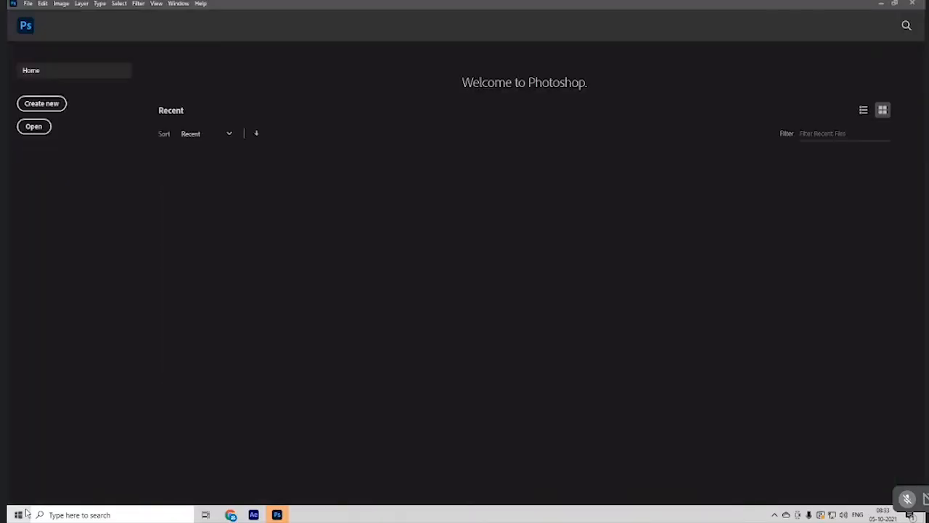
click(43, 104)
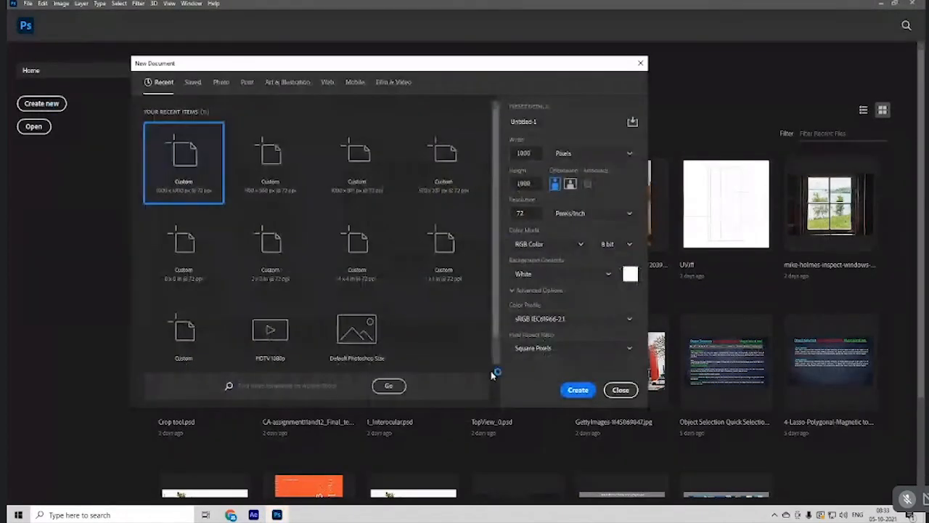
click(575, 390)
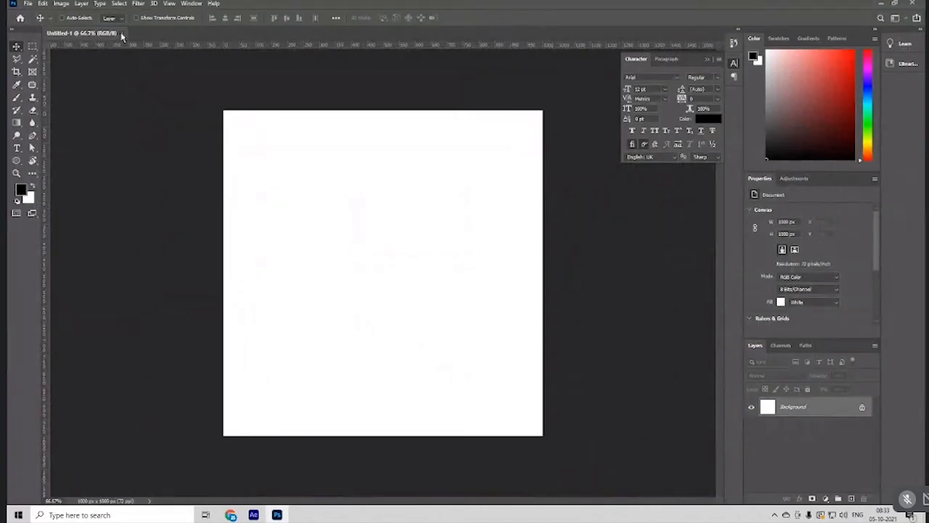
click(121, 34)
Open the recent window photo and clone the window frame's right edge up onto the siding with the Clone Stamp.
click(185, 145)
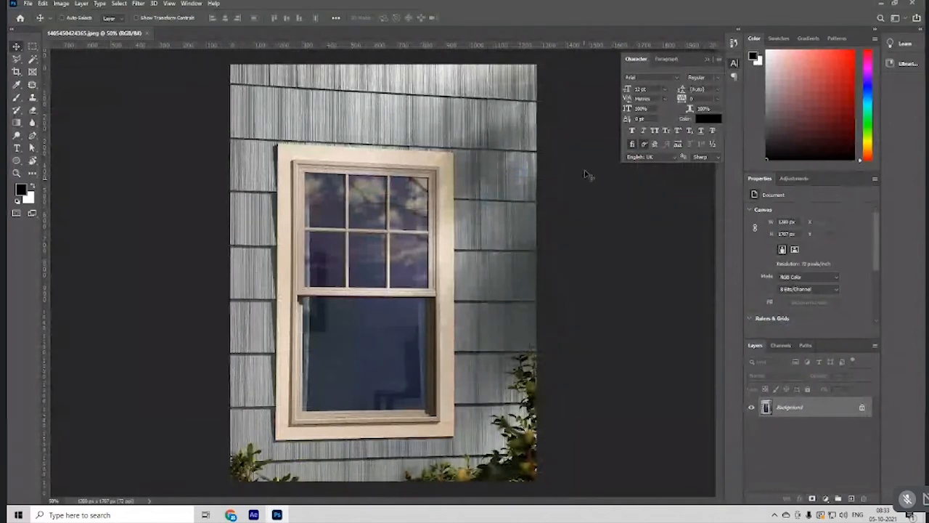
key(s)
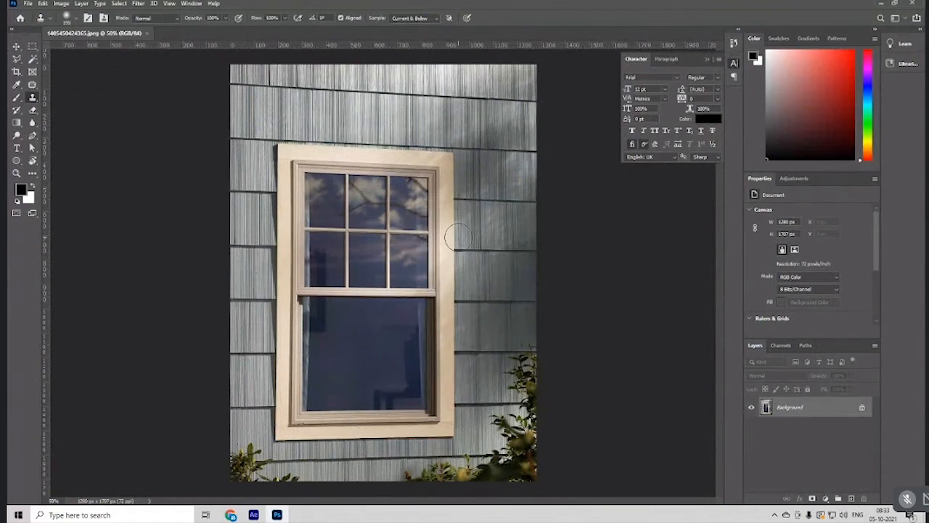
alt+click(445, 205)
drag(444, 161, 444, 85)
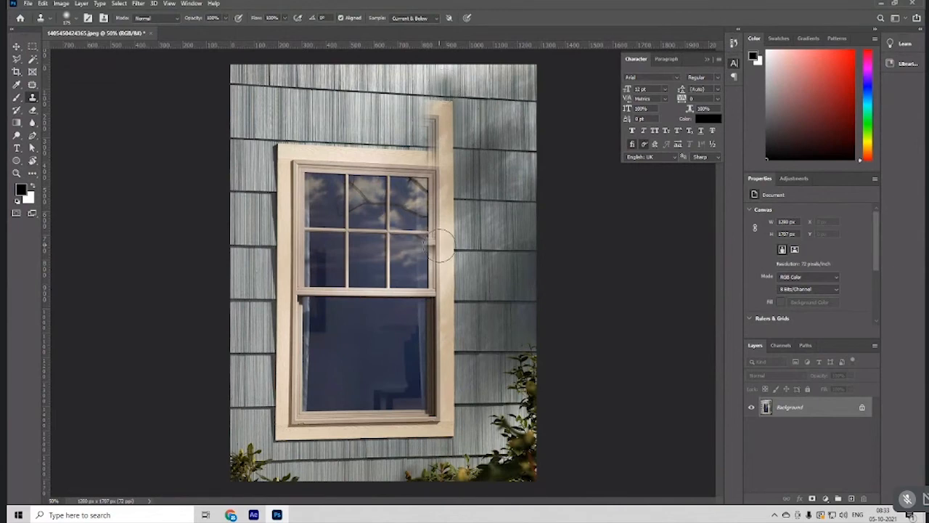
Show the Clone Source settings, sample the lower window pane and clone it over the siding beside and above the window.
click(191, 4)
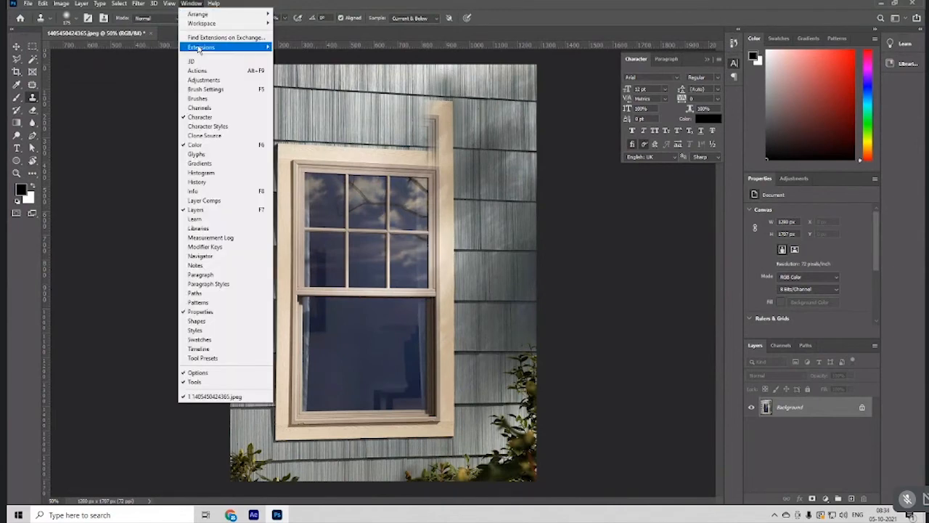
click(204, 135)
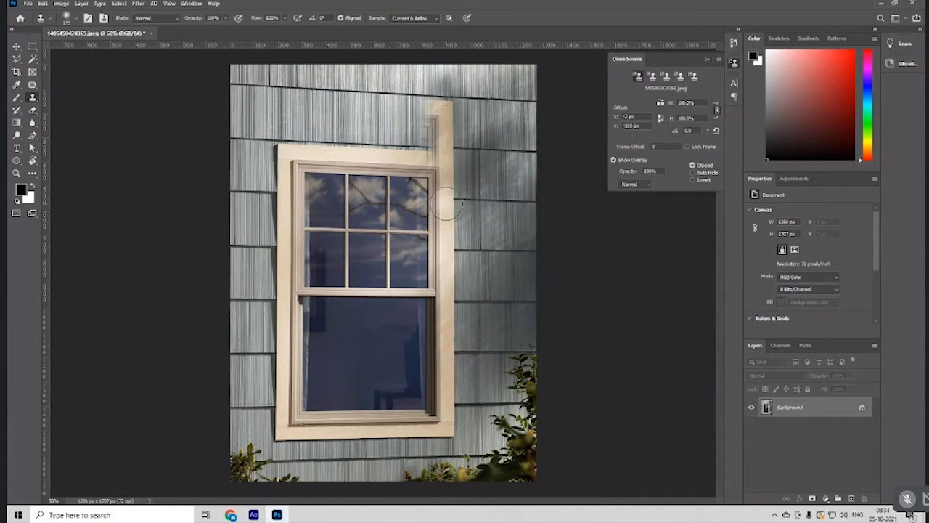
alt+click(365, 358)
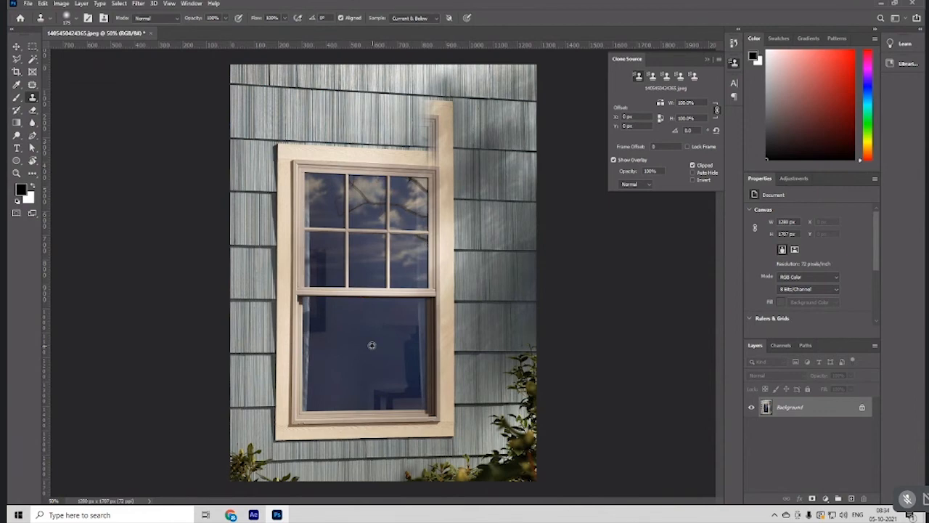
click(509, 183)
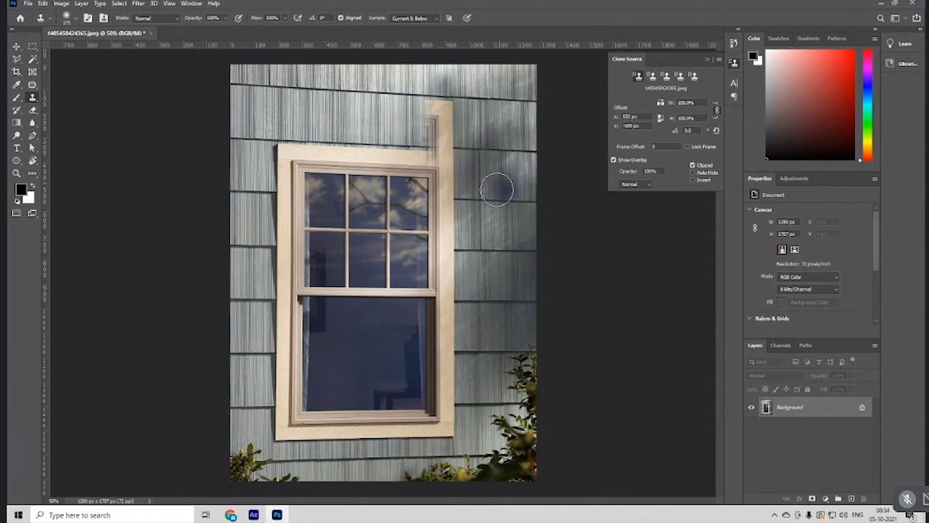
mouse_move(497, 204)
mouse_down()
mouse_move(513, 97)
mouse_move(483, 212)
mouse_move(493, 332)
mouse_move(477, 104)
mouse_move(480, 256)
mouse_move(494, 306)
mouse_move(506, 252)
mouse_move(498, 298)
mouse_move(437, 156)
mouse_move(377, 153)
mouse_up()
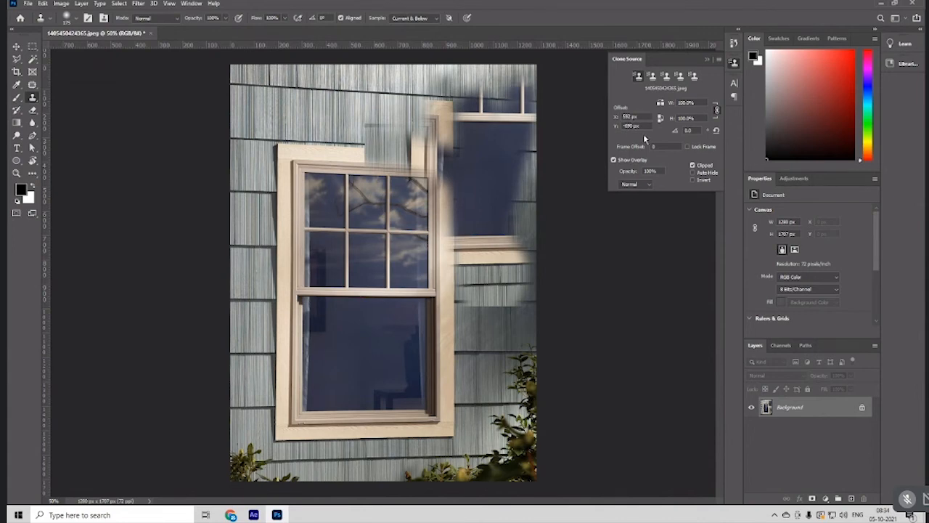
Close Photoshop without saving the cloned window photo and return to After Effects.
click(254, 515)
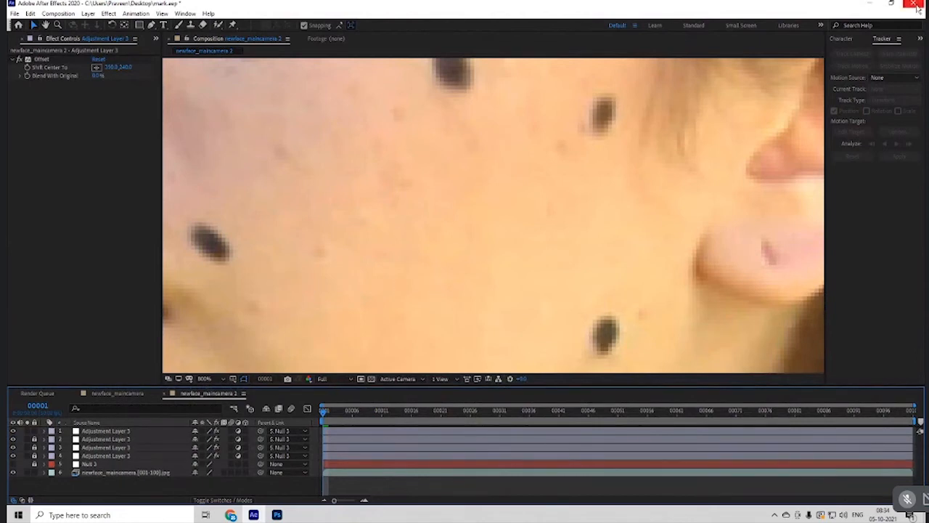
click(277, 515)
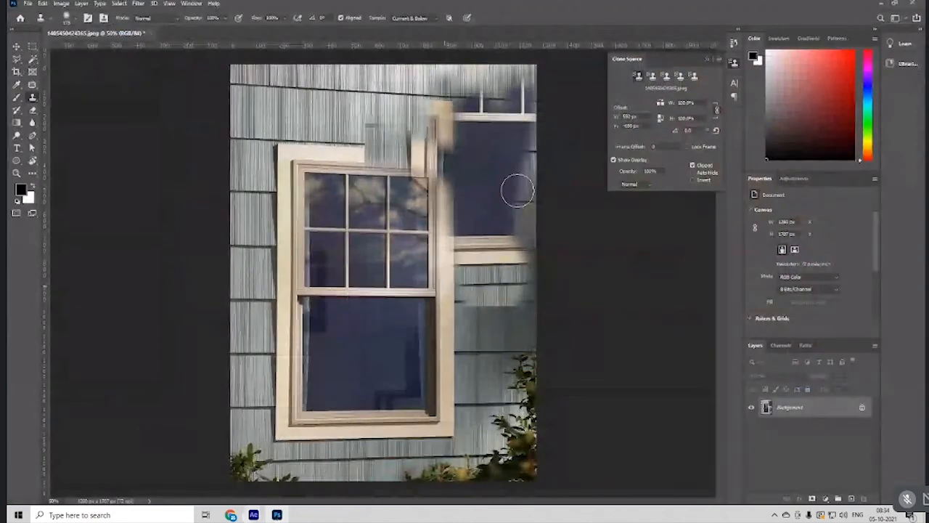
click(913, 2)
click(461, 190)
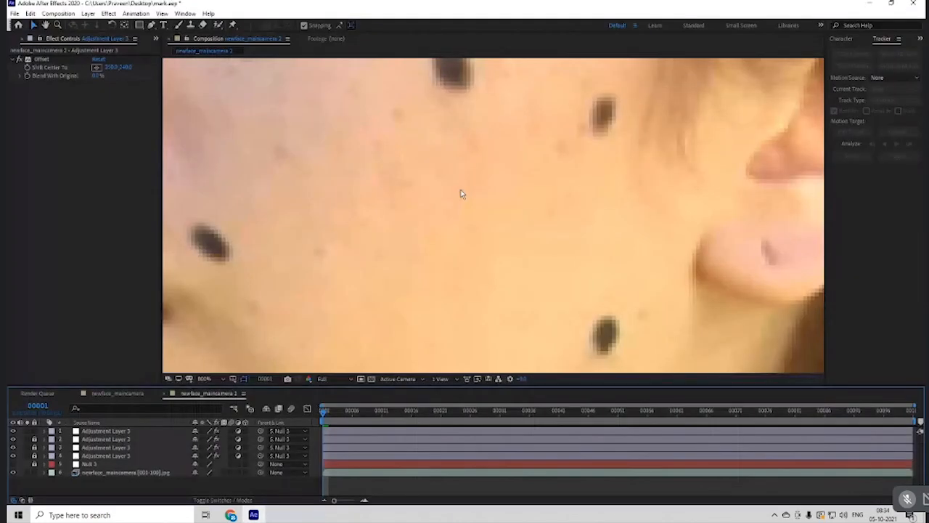
click(776, 515)
click(260, 515)
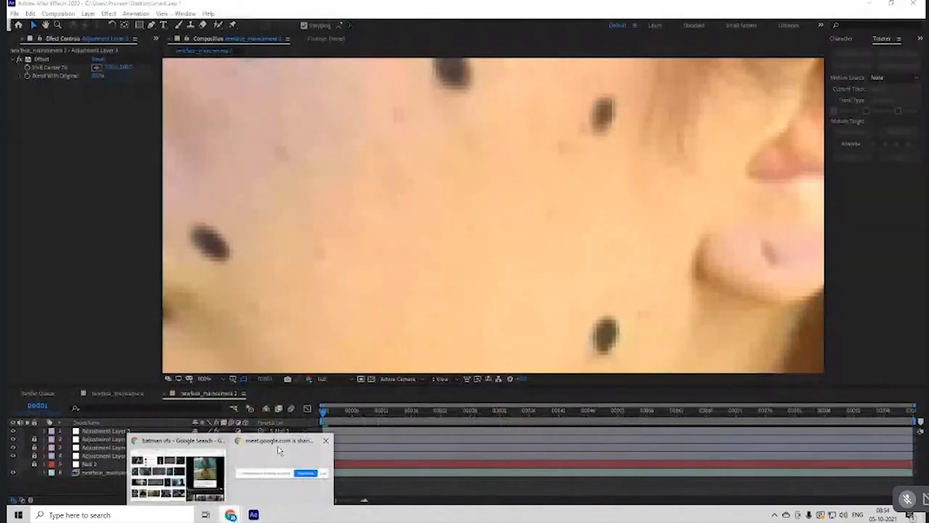
click(100, 299)
Unlock the four Adjustment Layer 3 layers and Null 3, and assign them all the Purple label colour.
scroll(474, 193, down, 2)
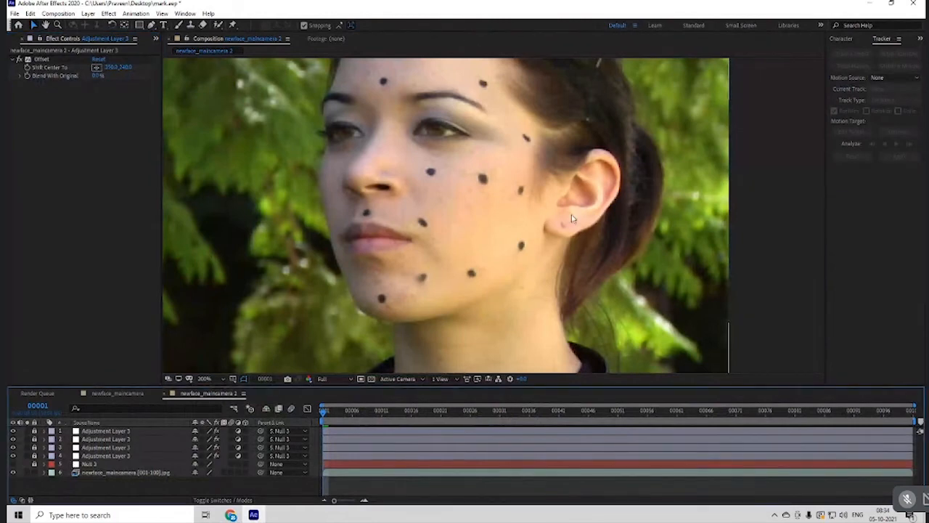
scroll(570, 217, down, 1)
drag(558, 255, 558, 260)
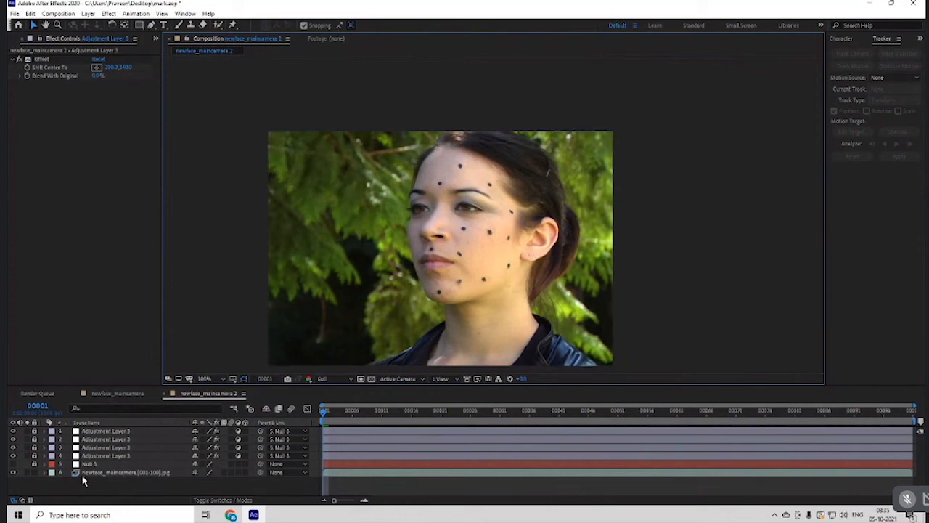
drag(35, 464, 35, 431)
click(86, 432)
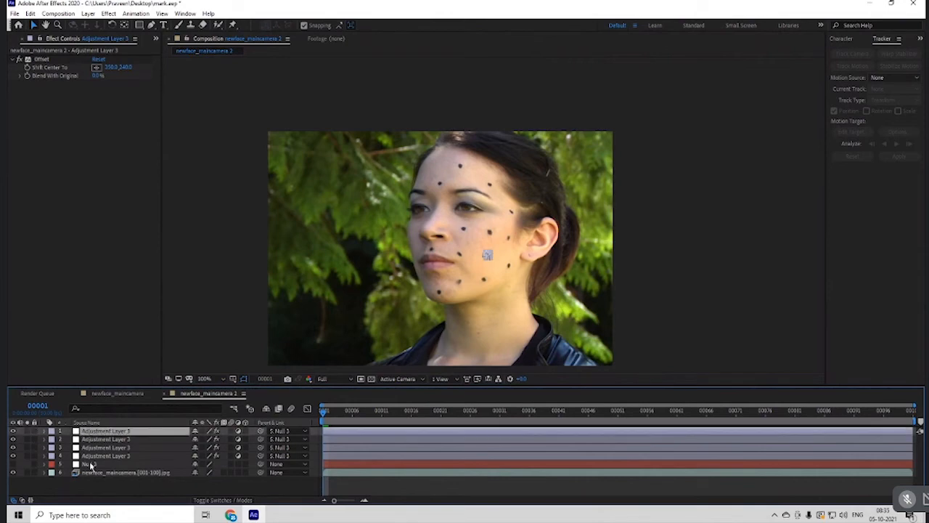
shift+click(91, 456)
click(51, 436)
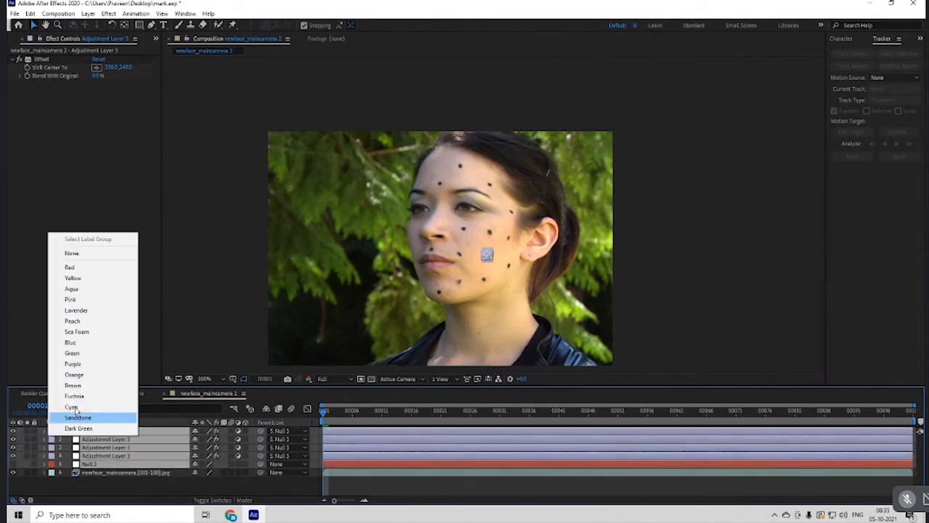
click(73, 364)
click(115, 477)
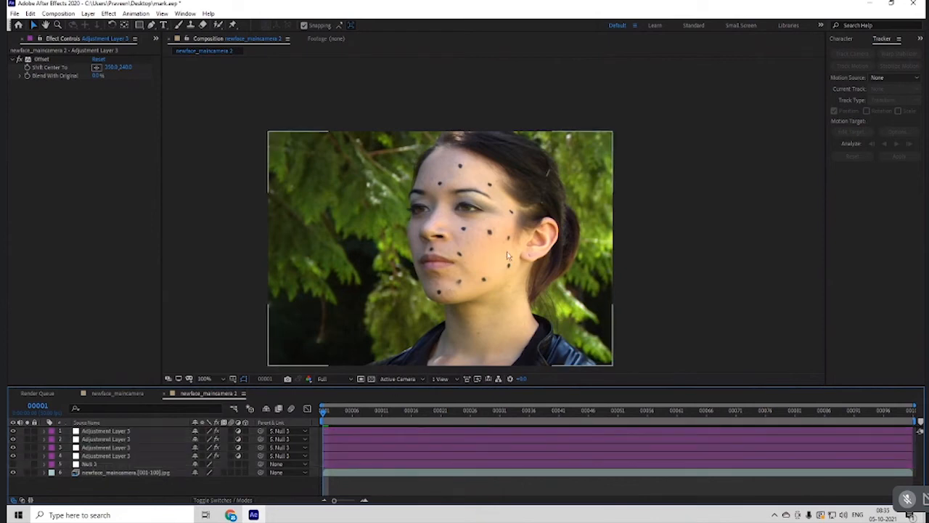
Examine the full colour-labelled layer stack of the newface_maincamera composition, and return to newface_maincamera 2.
click(111, 392)
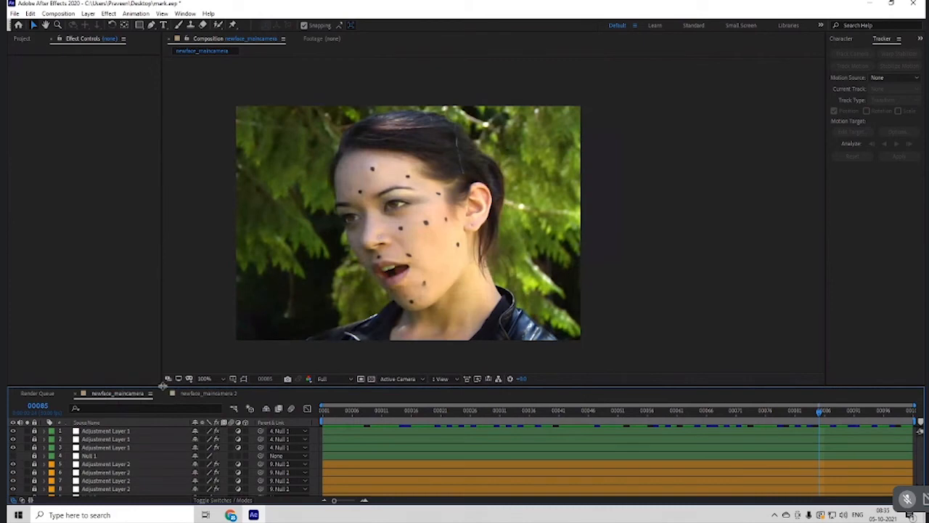
drag(163, 387, 163, 283)
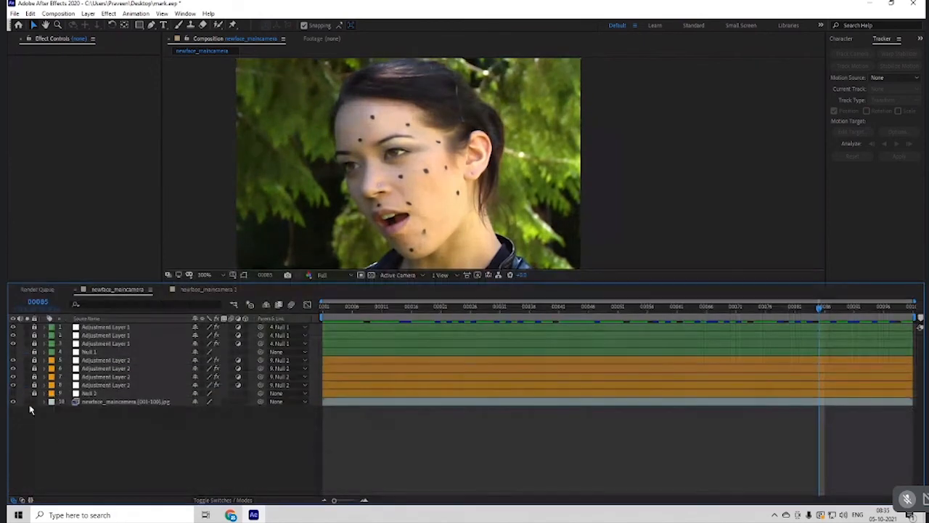
click(28, 402)
click(28, 402)
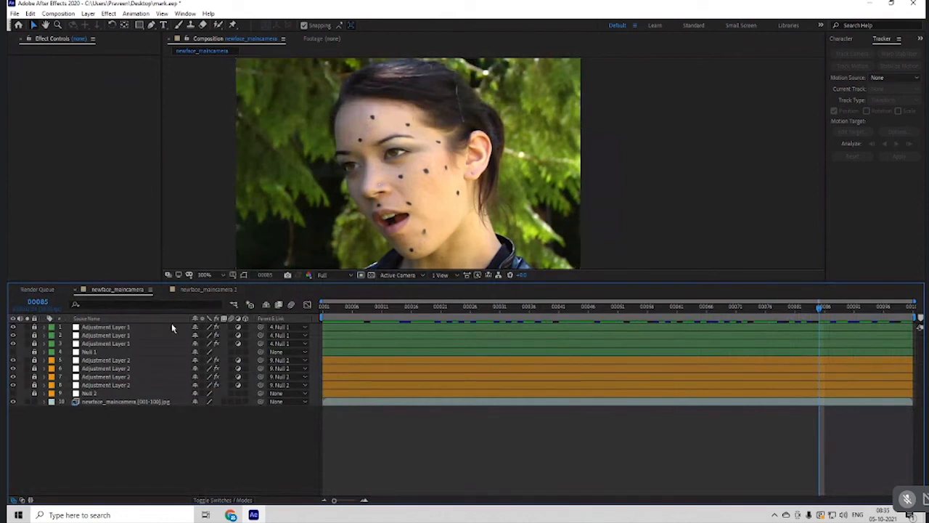
click(203, 291)
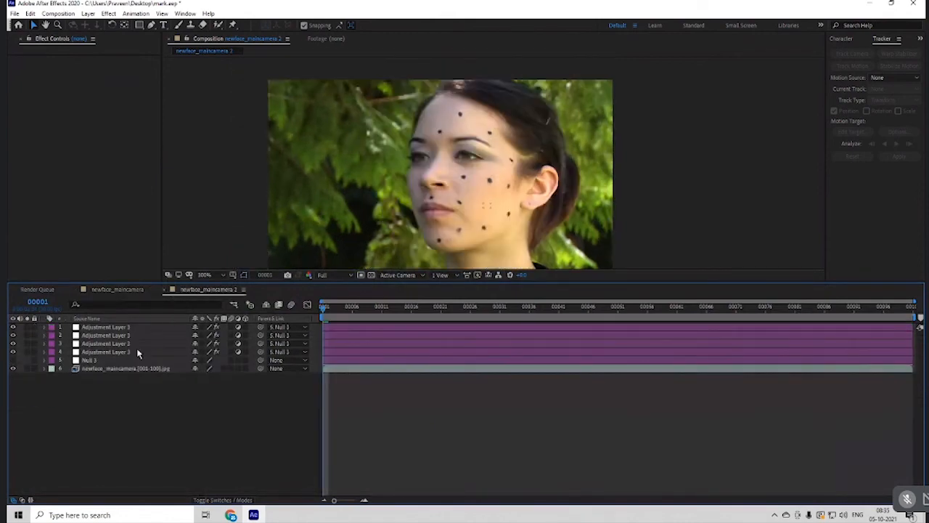
Start a motion track on the newface_maincamera image sequence layer.
click(113, 370)
right_click(114, 371)
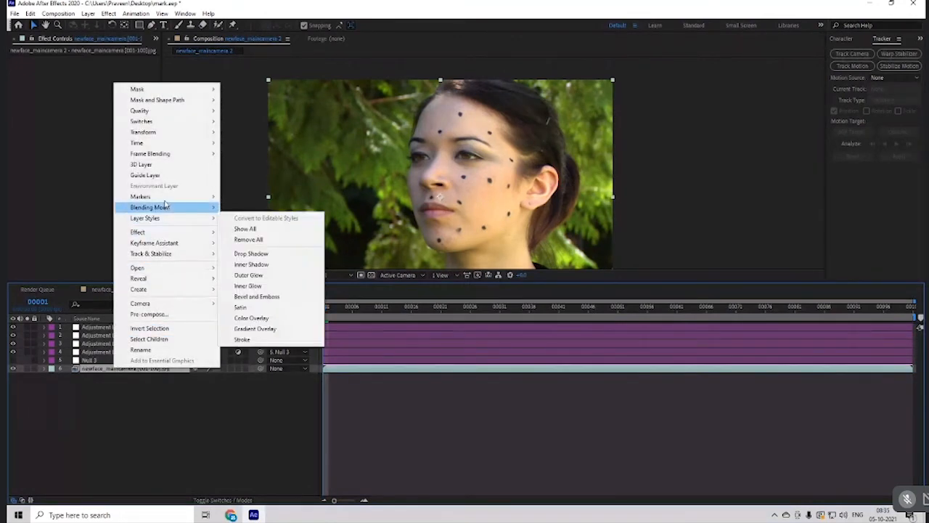
mouse_move(167, 256)
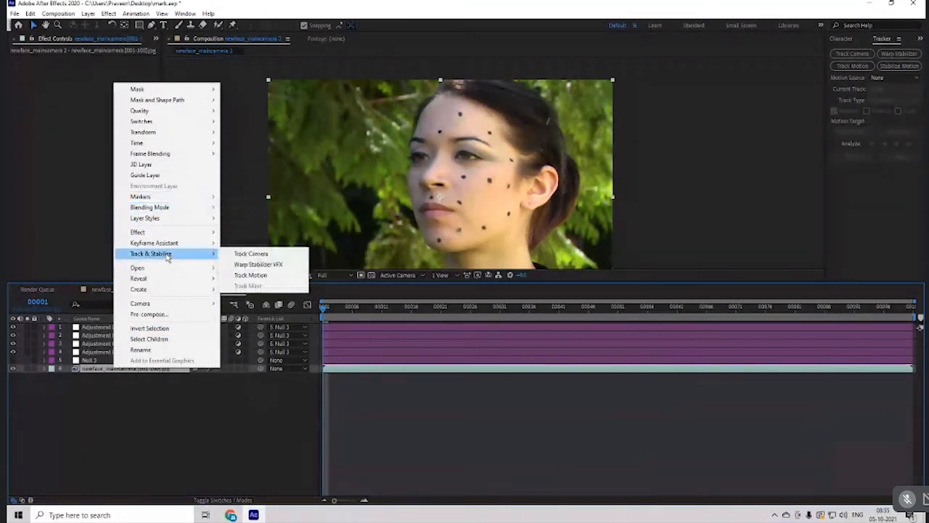
click(251, 275)
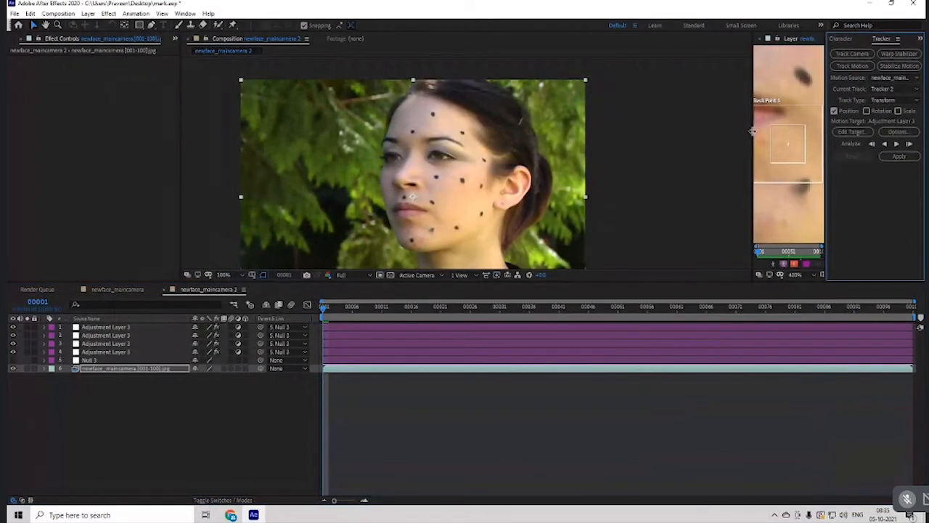
Enlarge the layer and composition viewers for tracking, with the woman's cheek markers centred in the layer view.
drag(753, 135, 386, 151)
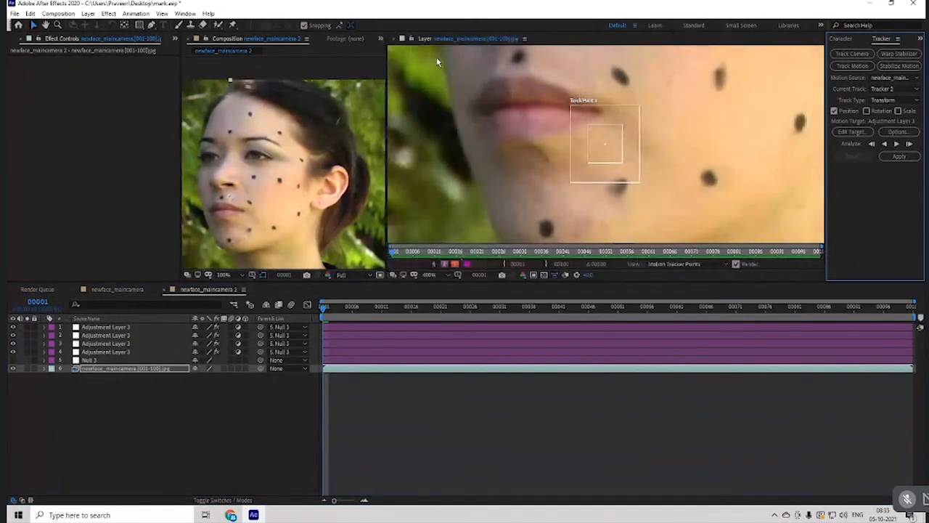
drag(703, 132, 558, 174)
key(v)
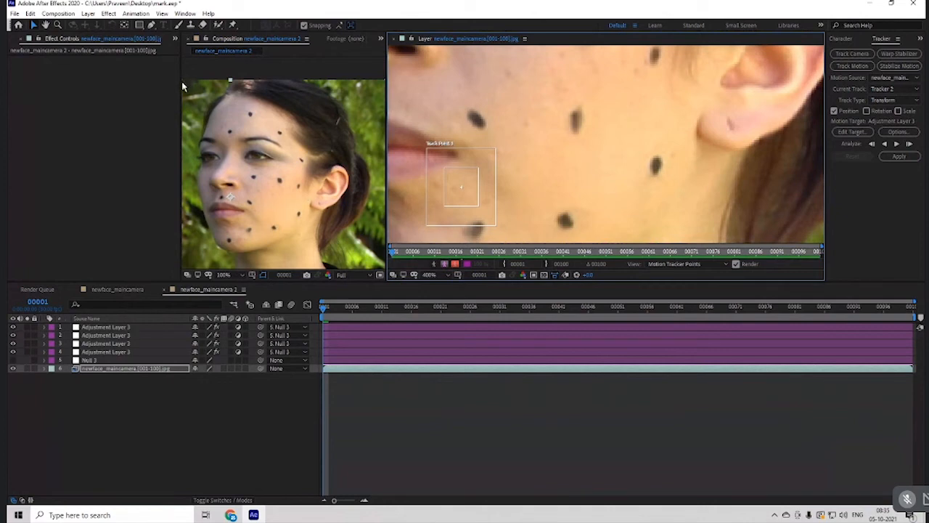
drag(180, 87, 58, 93)
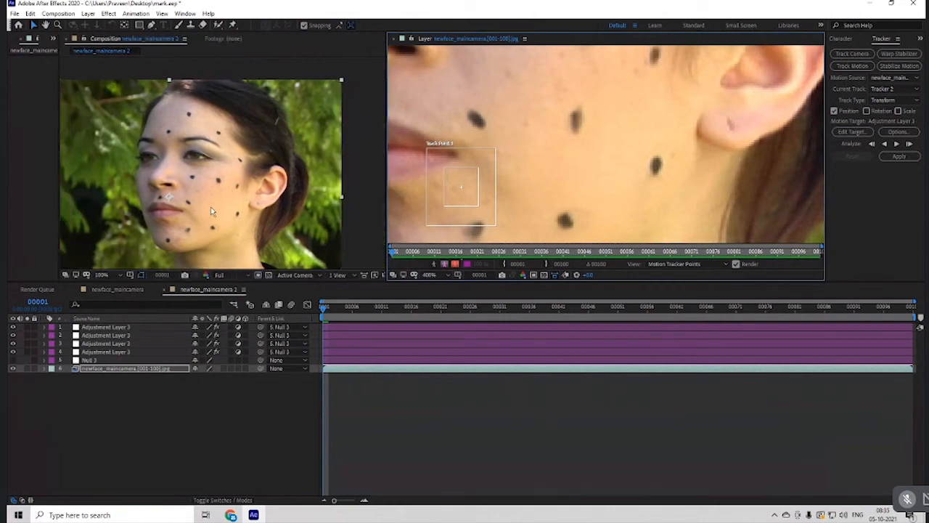
Place the track point over the dark marker on the woman's lower cheek near the jaw and analyze its motion forward.
drag(472, 197, 577, 234)
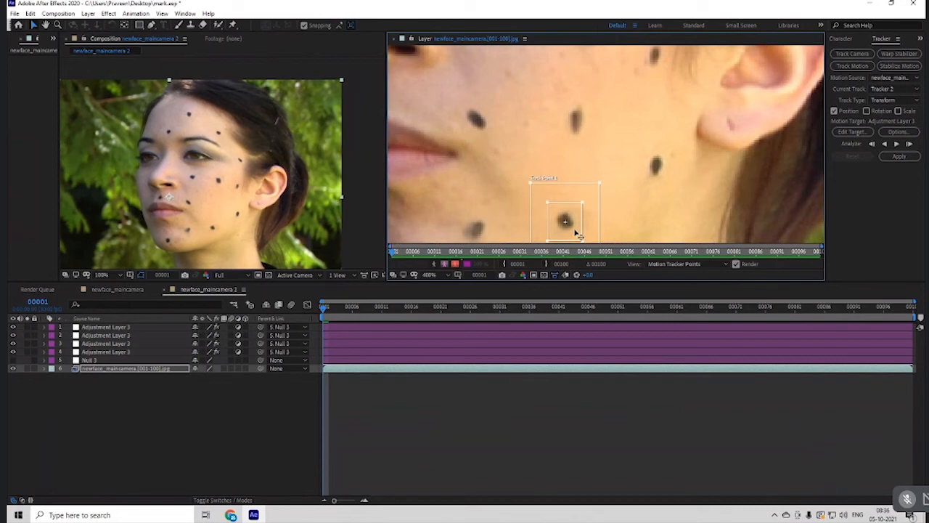
drag(646, 187, 624, 162)
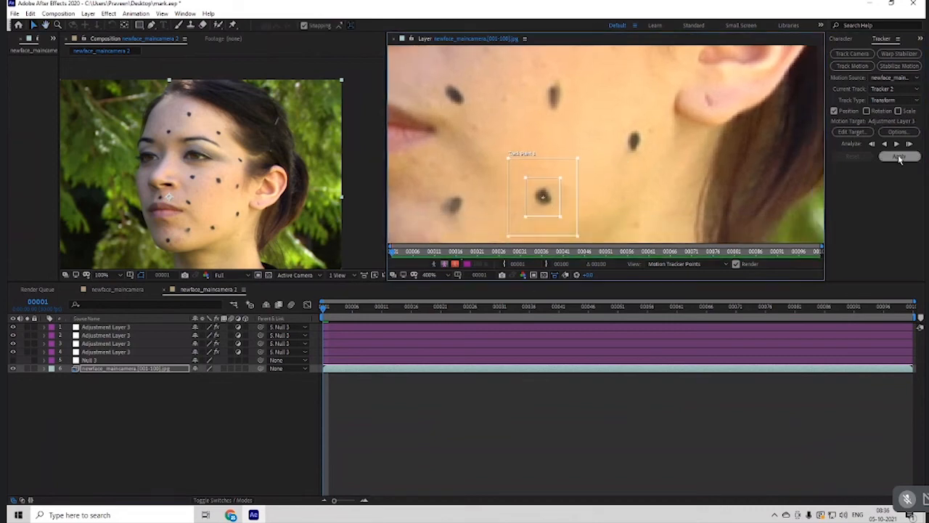
click(898, 145)
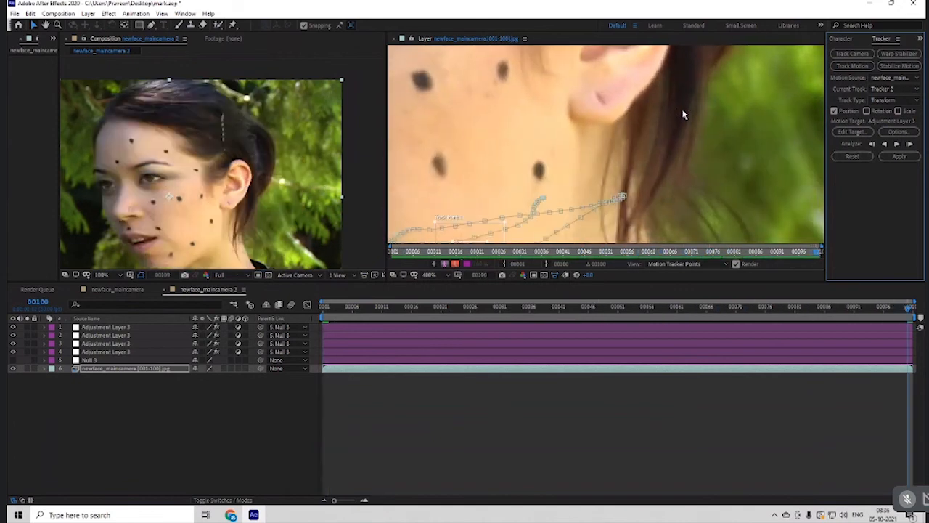
scroll(516, 199, down, 2)
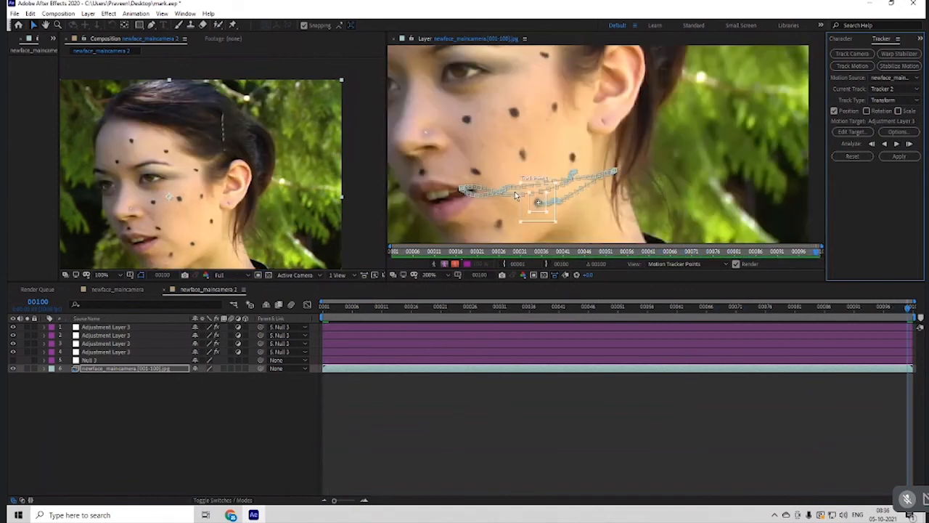
scroll(516, 198, up, 1)
Add a new null object to the newface_maincamera 2 composition.
click(186, 434)
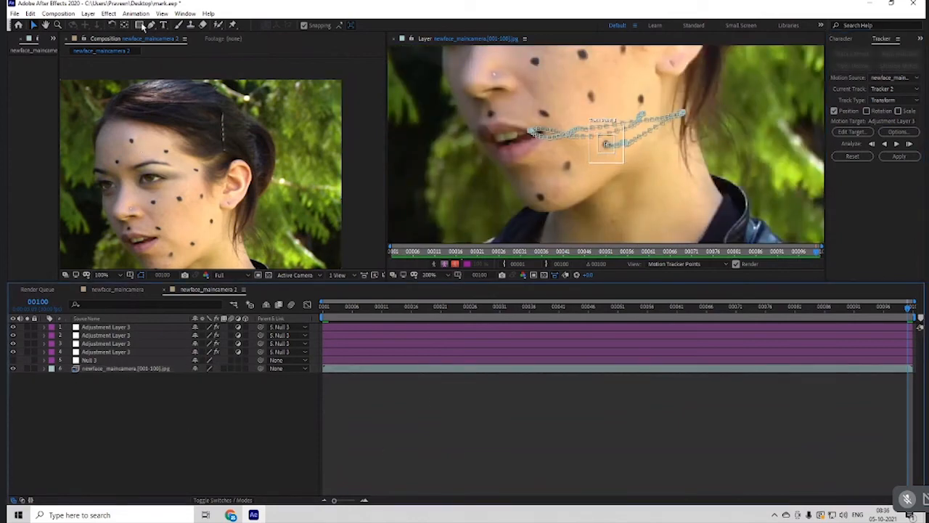
click(88, 14)
mouse_move(101, 25)
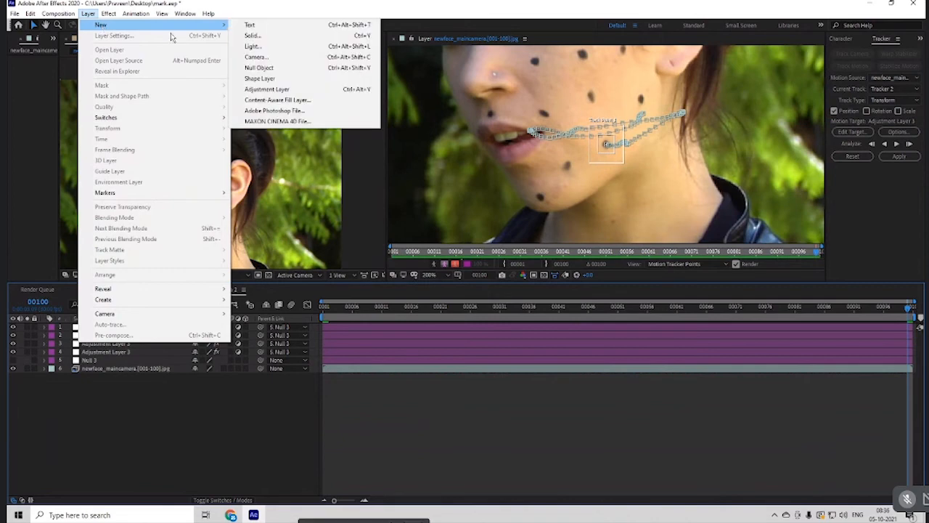
click(297, 68)
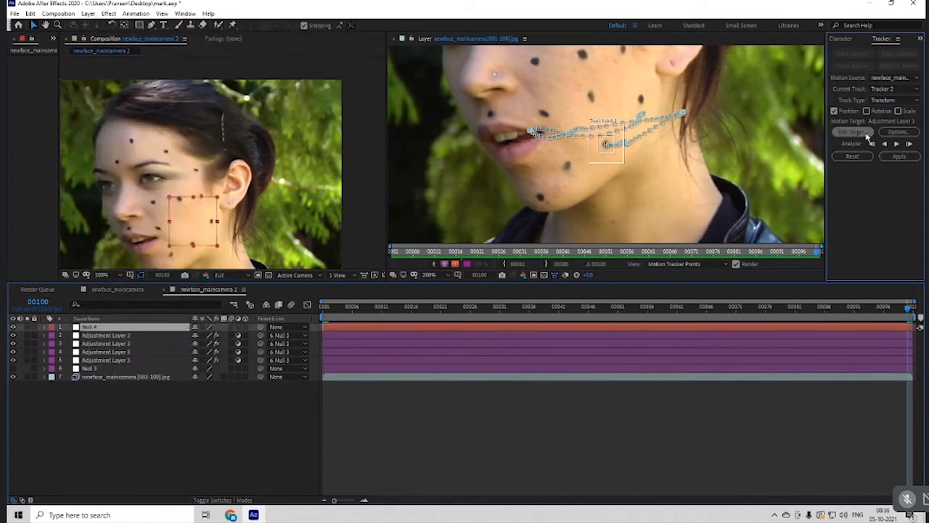
Set the tracker's motion target to Null 4 and apply the tracking data in X and Y.
click(856, 131)
click(494, 243)
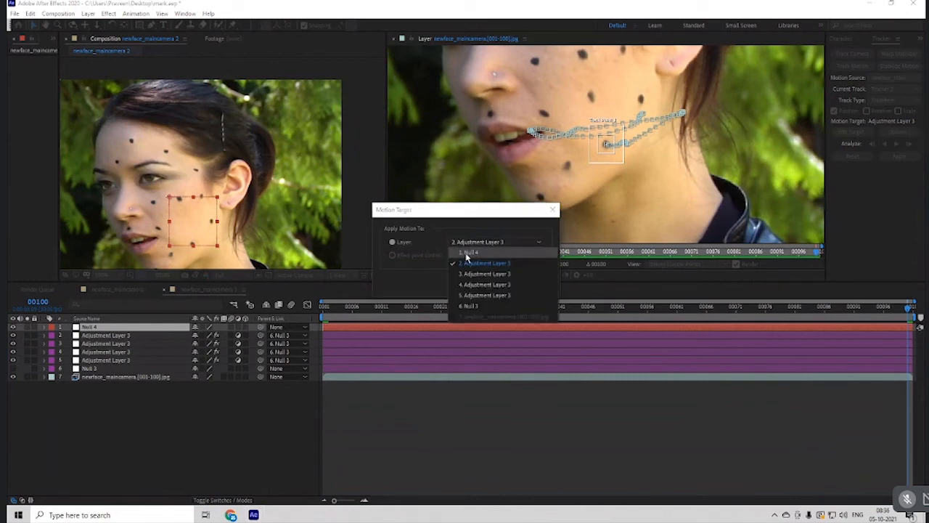
click(467, 255)
click(483, 284)
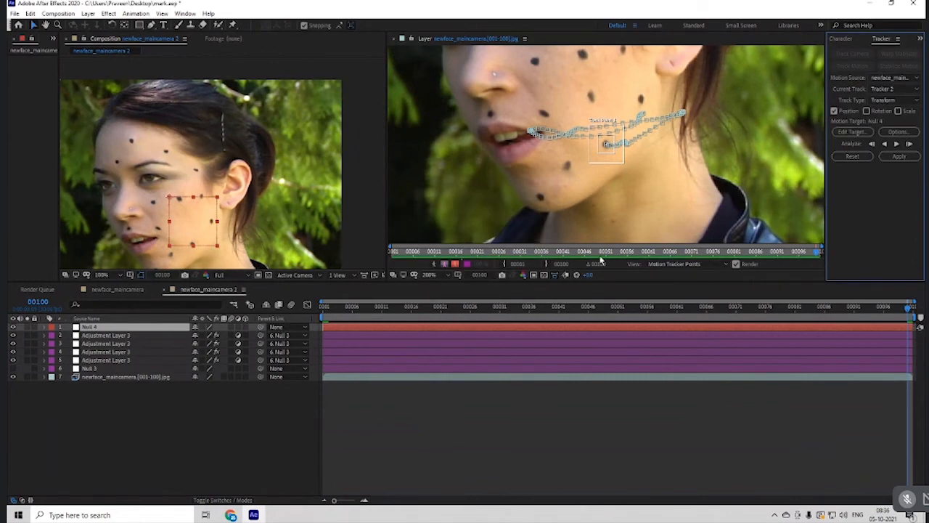
click(899, 156)
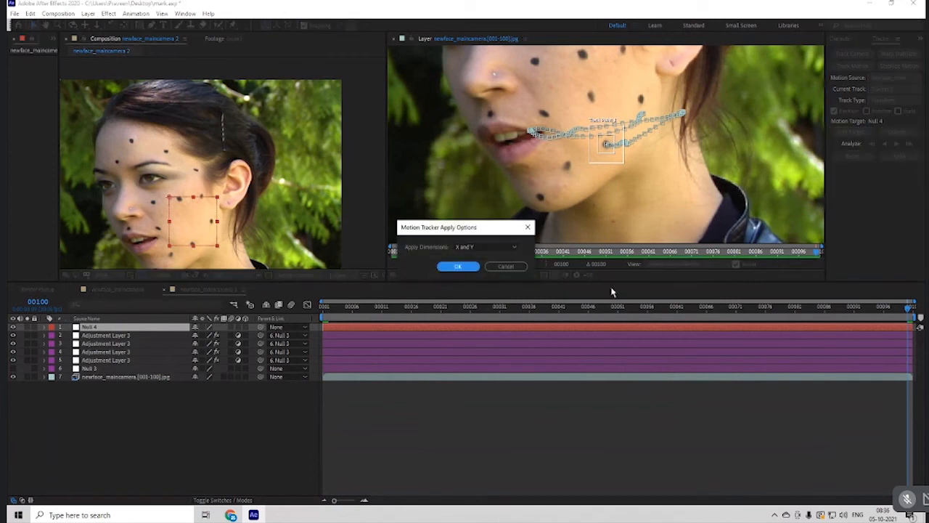
click(459, 267)
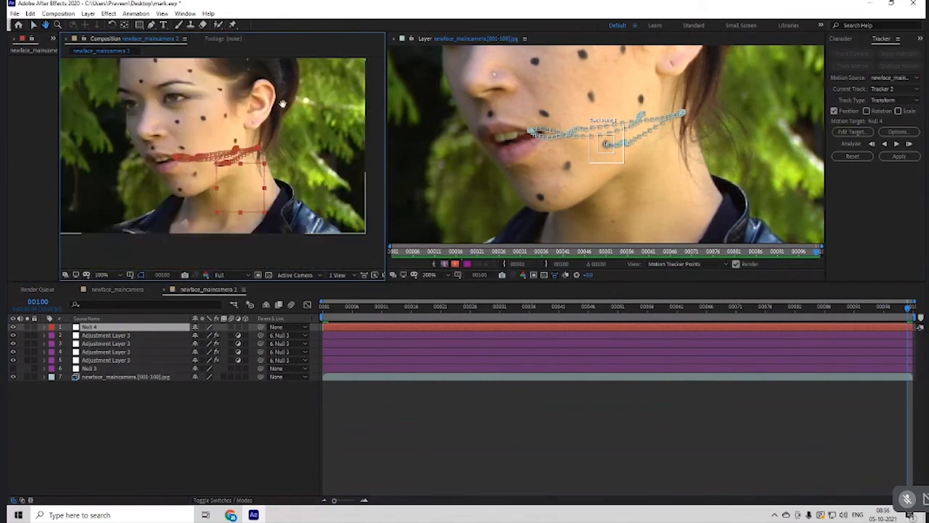
drag(283, 104, 284, 101)
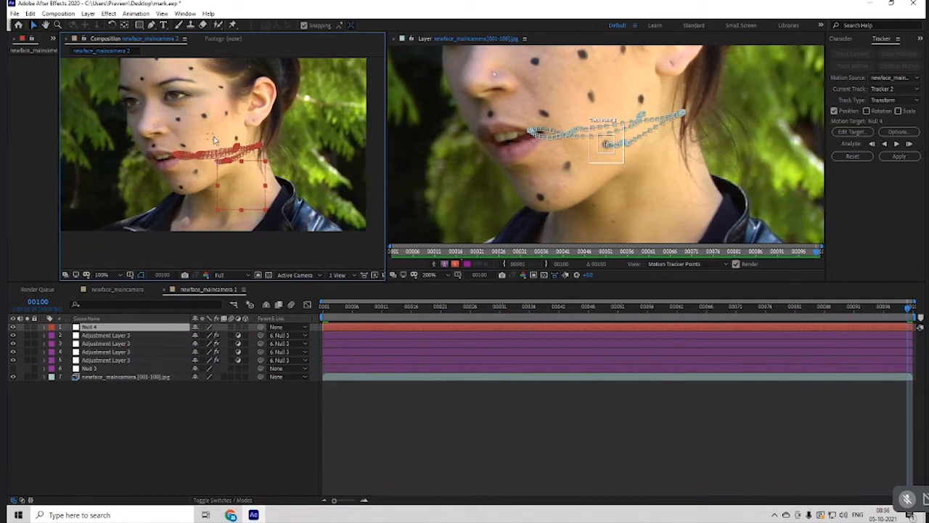
Lock the four Adjustment Layer 3 layers together with Null 3, and leave Null 3 hidden.
click(125, 363)
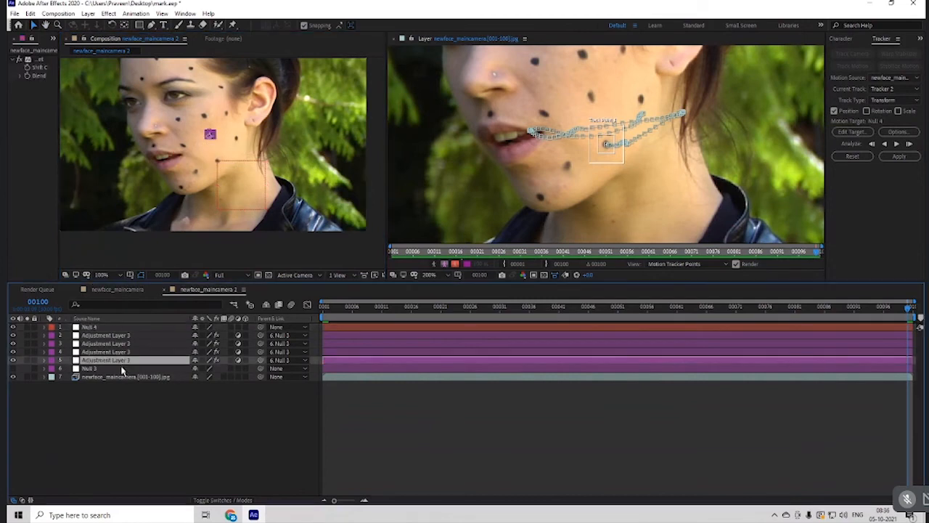
click(122, 369)
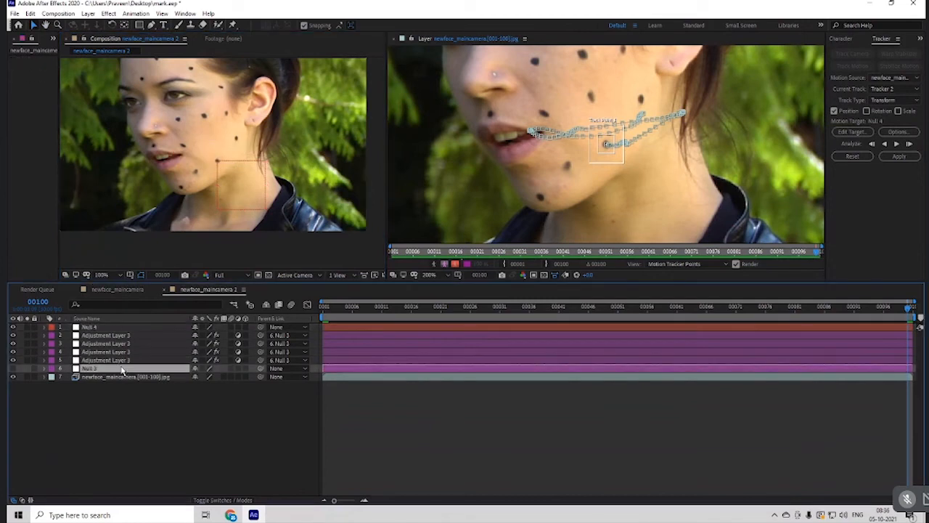
click(13, 368)
click(122, 424)
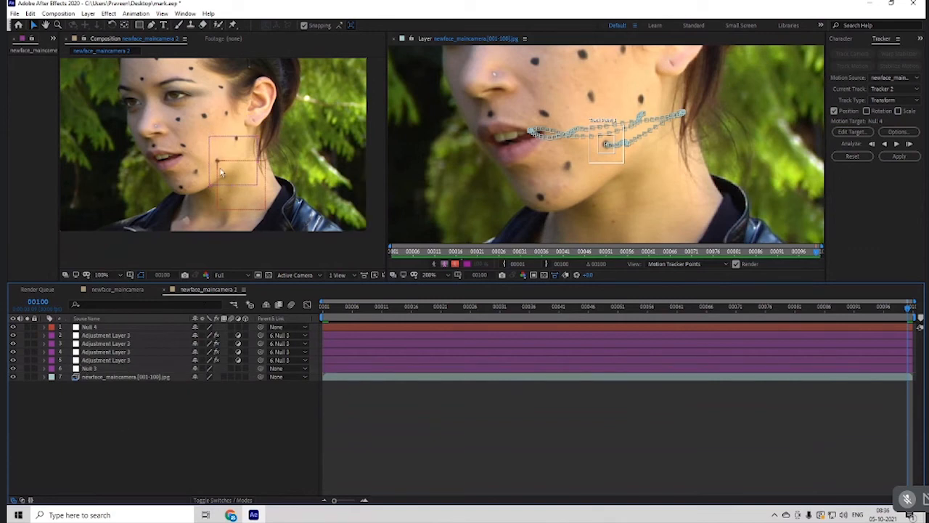
click(93, 369)
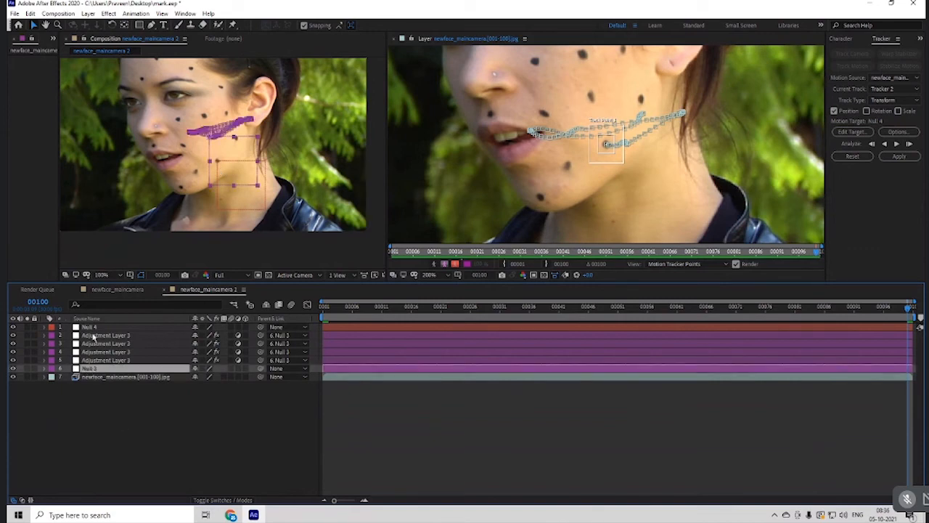
shift+click(99, 339)
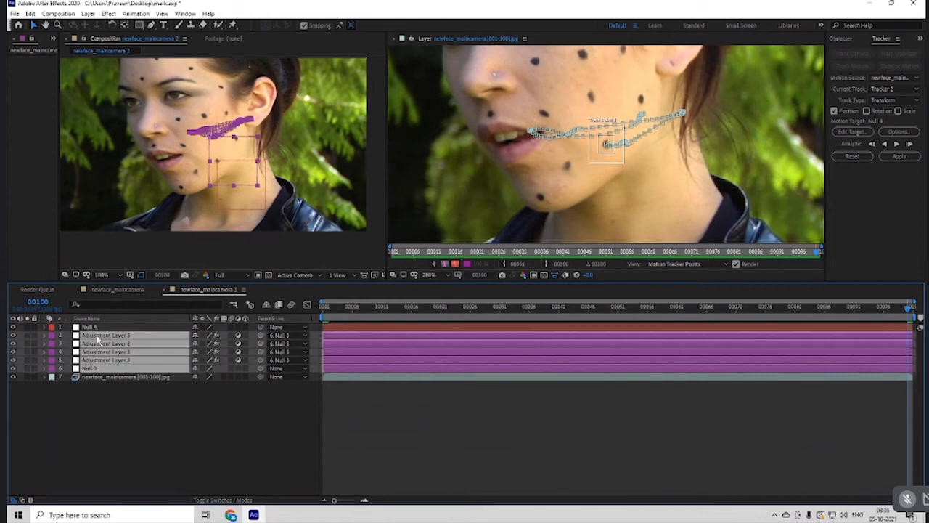
click(34, 370)
click(12, 369)
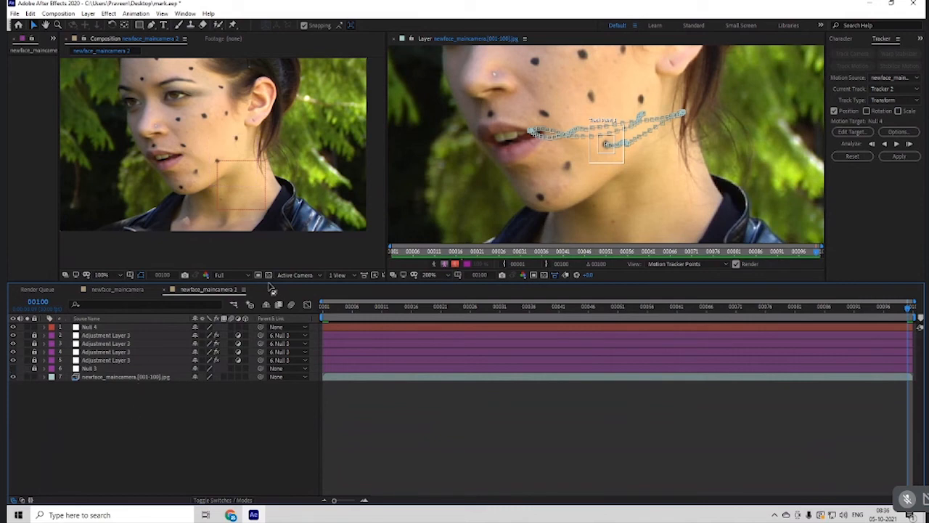
Close the layer viewer, enlarge the composition view around the jaw marker, and add a new adjustment layer.
drag(272, 289, 272, 349)
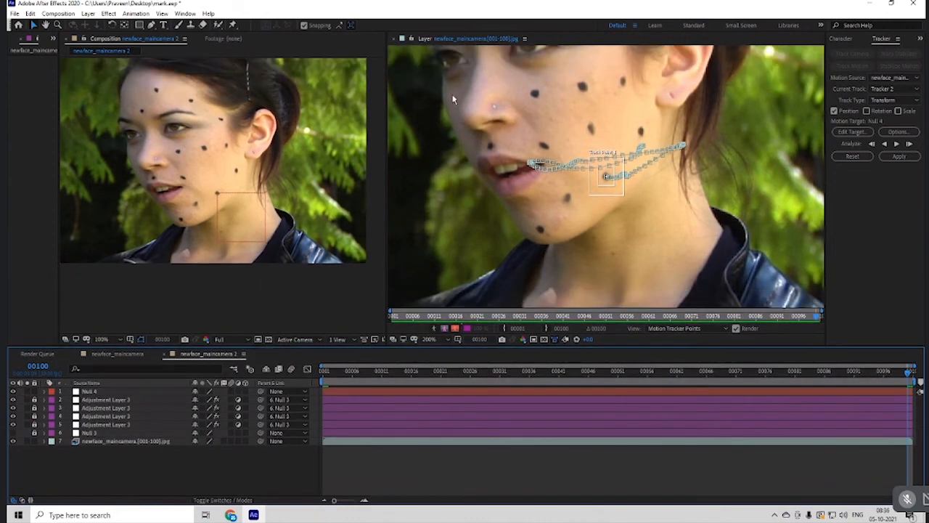
click(395, 39)
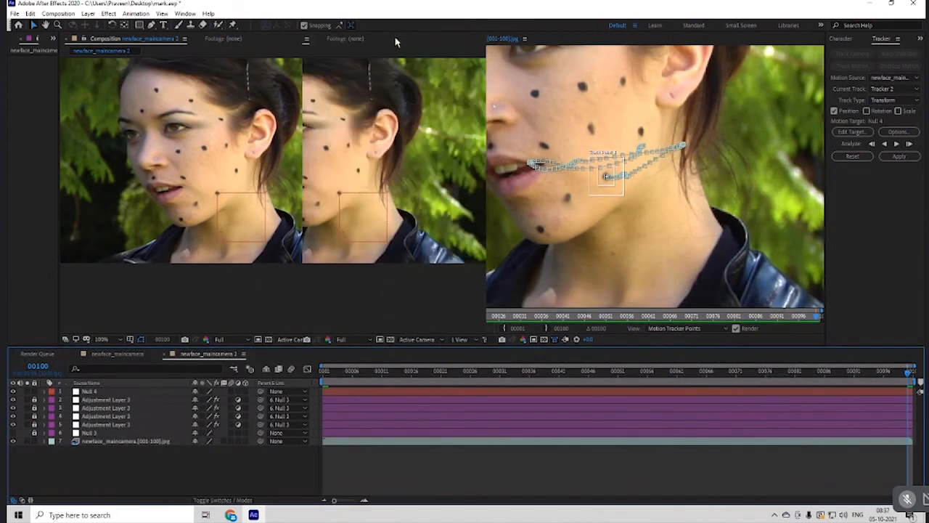
scroll(464, 181, up, 4)
drag(463, 182, 456, 176)
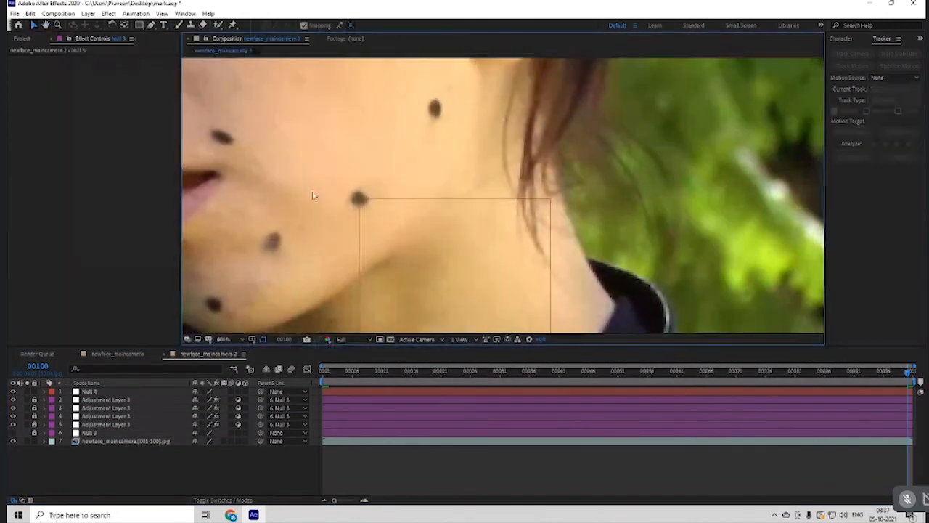
click(88, 13)
mouse_move(105, 25)
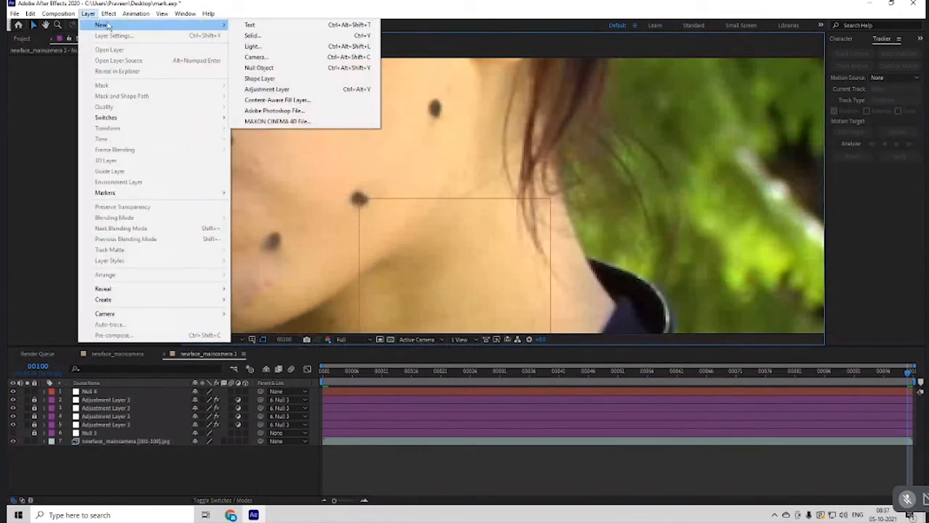
click(272, 89)
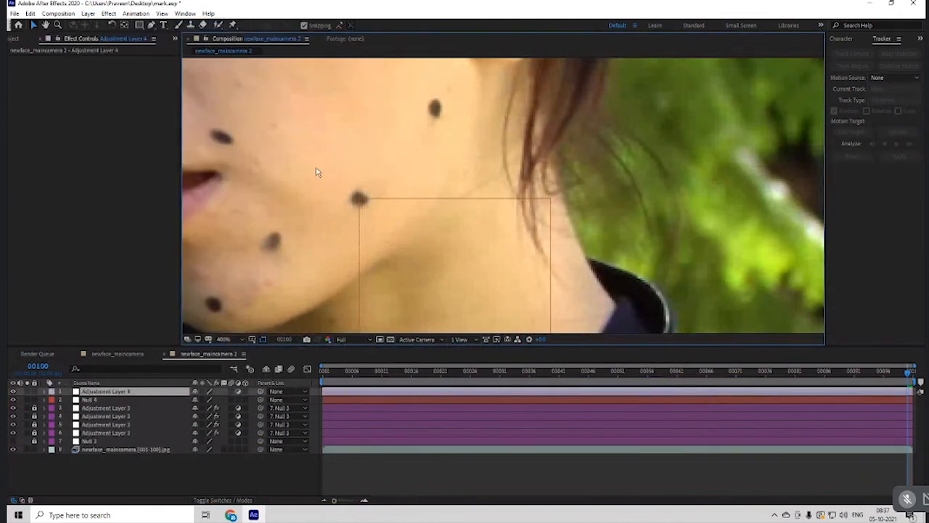
Draw a closed, jagged Pen mask on Adjustment Layer 4 over the upper half of the jaw marker and the skin above.
click(151, 24)
key(period)
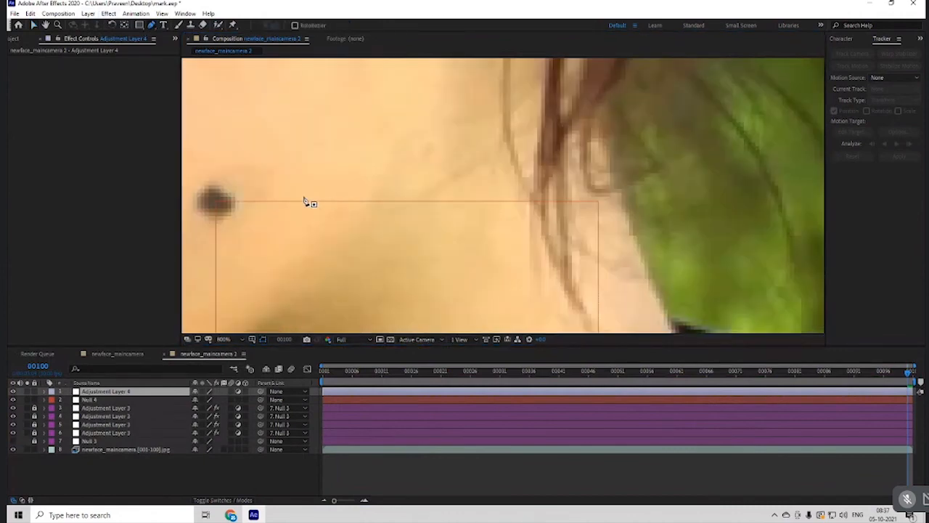
drag(210, 216, 369, 225)
click(335, 208)
click(351, 218)
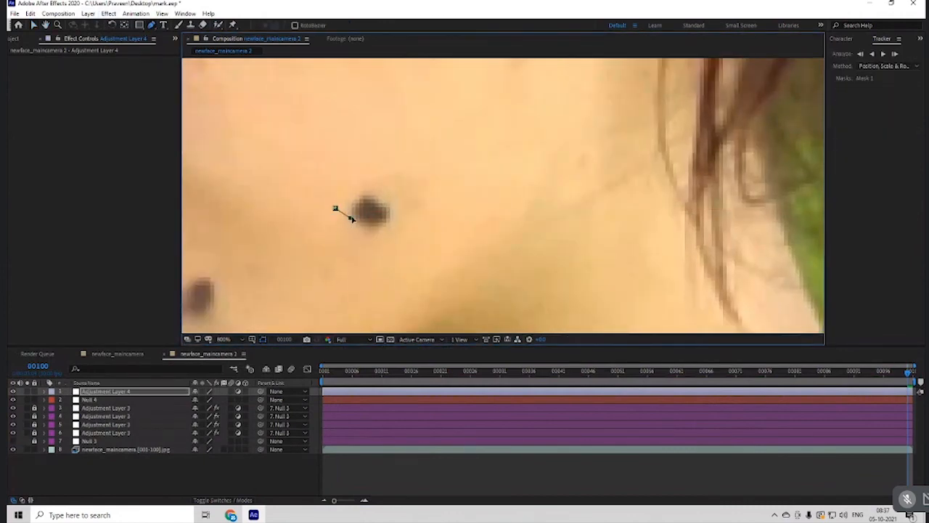
click(366, 211)
click(381, 206)
click(396, 201)
click(379, 177)
click(371, 183)
click(336, 179)
click(350, 186)
click(341, 193)
click(335, 210)
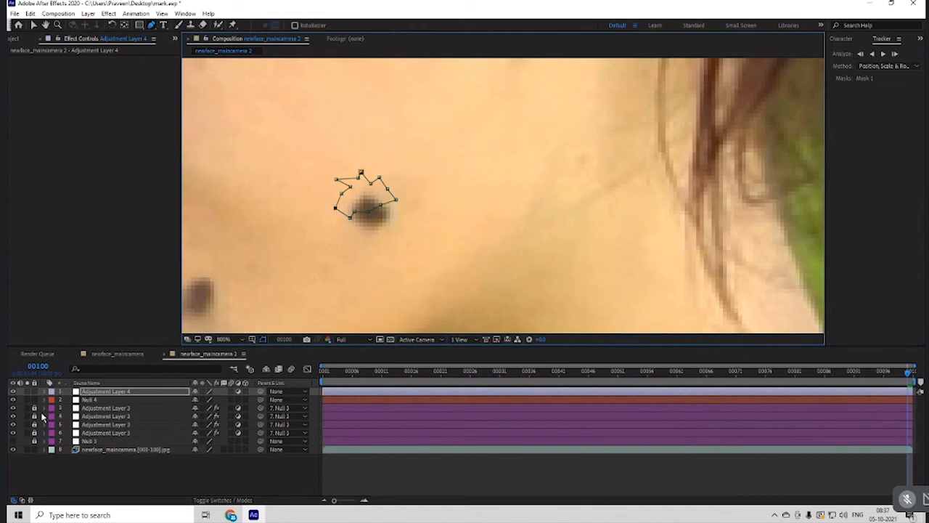
Set the mask feather of Adjustment Layer 4 to 1 pixel.
click(88, 393)
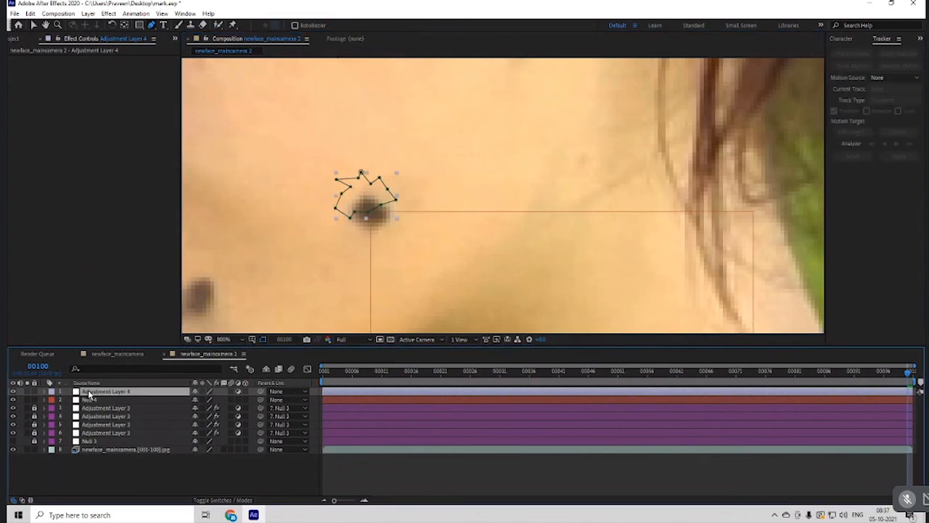
key(f)
click(210, 409)
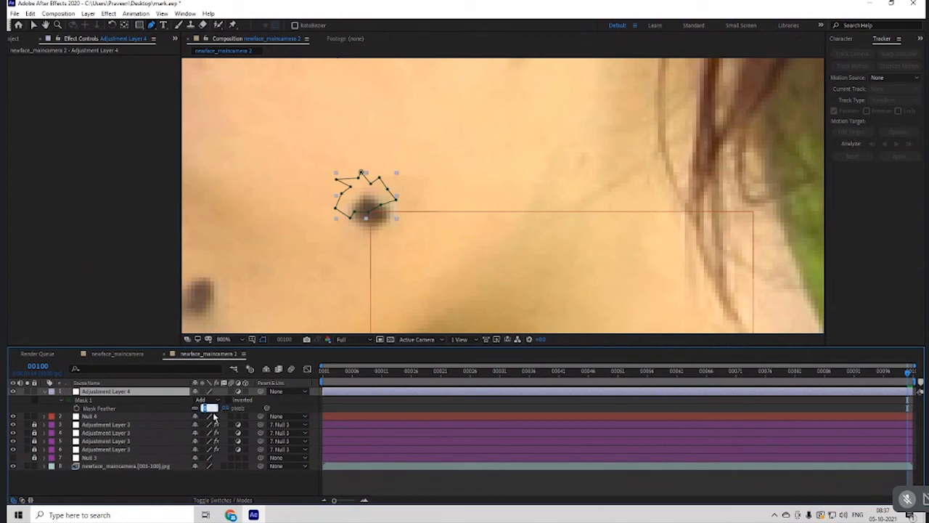
key(Return)
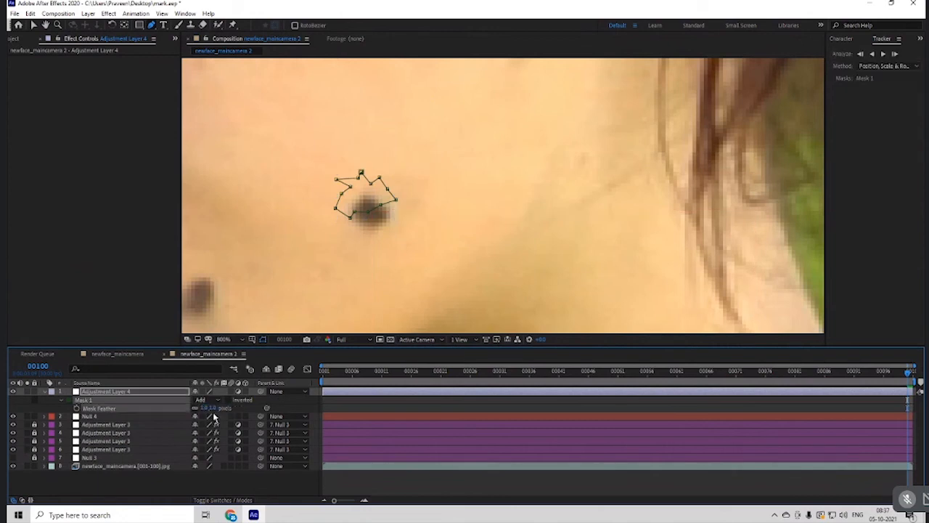
click(45, 391)
click(99, 393)
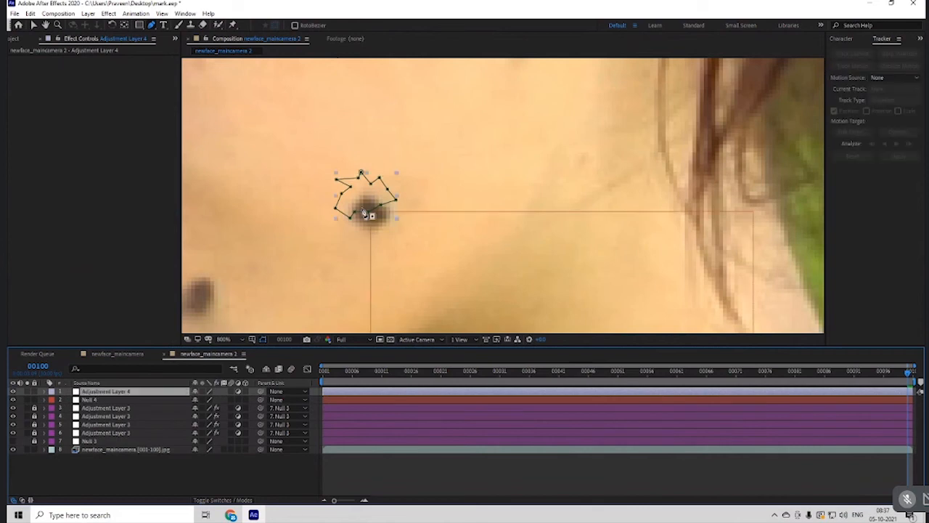
Move Adjustment Layer 4's anchor point onto the masked jaw marker and parent the layer to Null 4.
scroll(373, 216, down, 1)
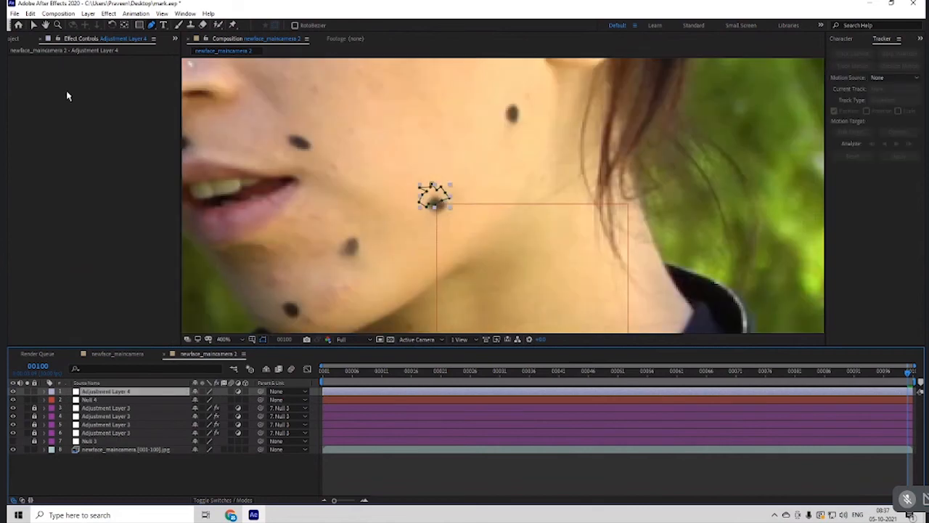
click(34, 27)
scroll(376, 187, down, 1)
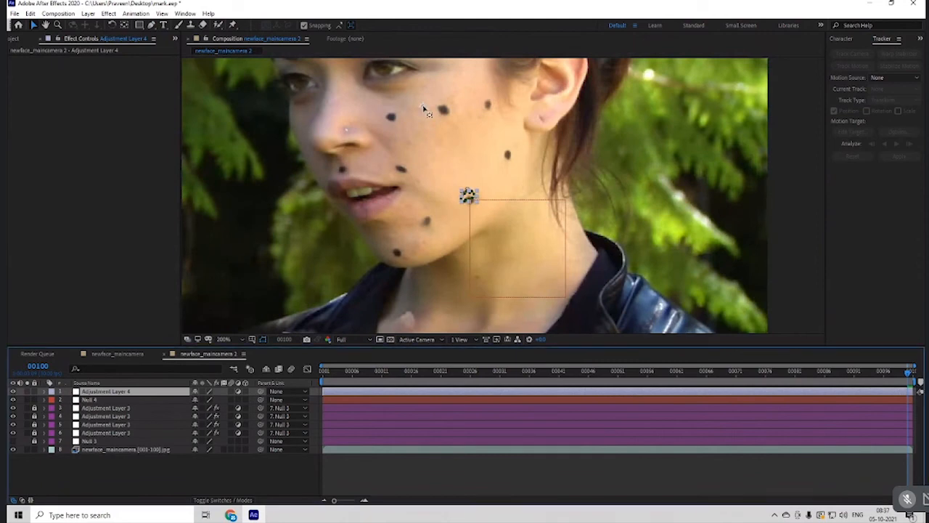
key(y)
drag(424, 107, 472, 212)
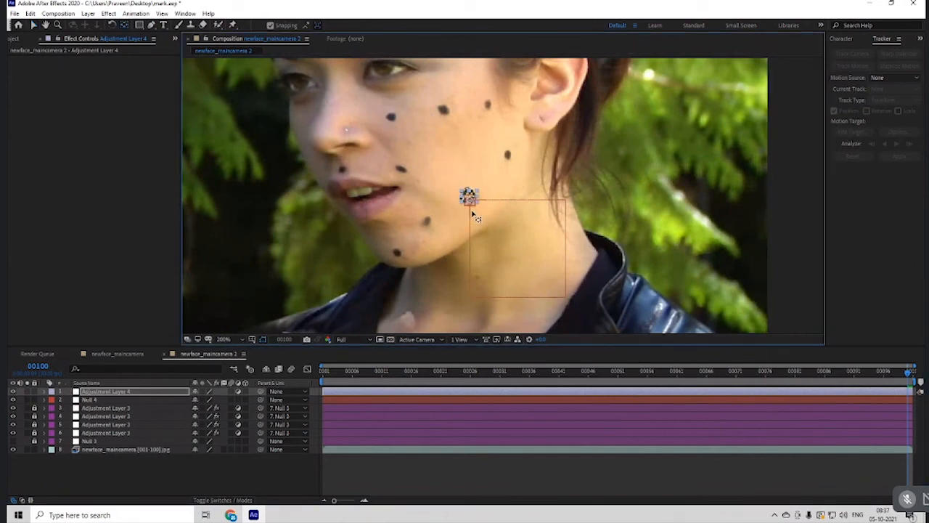
key(v)
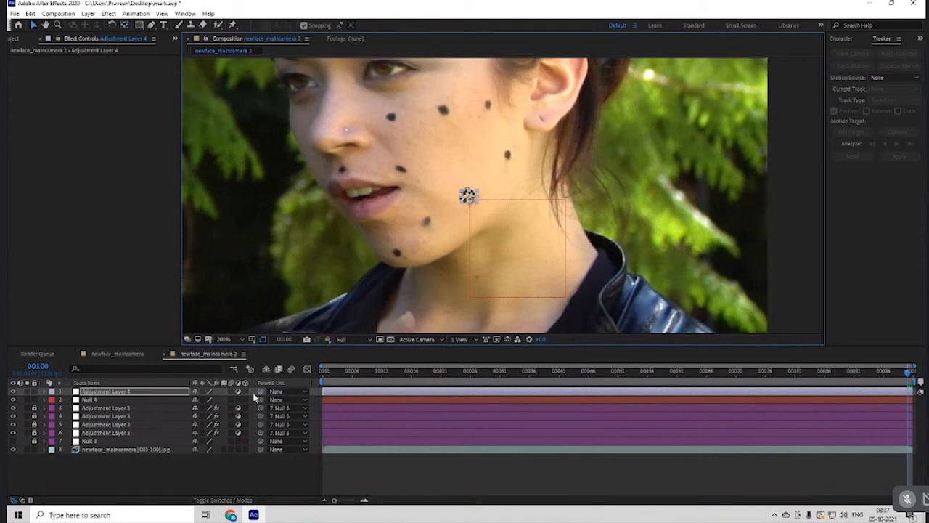
drag(261, 392, 137, 400)
scroll(497, 220, up, 2)
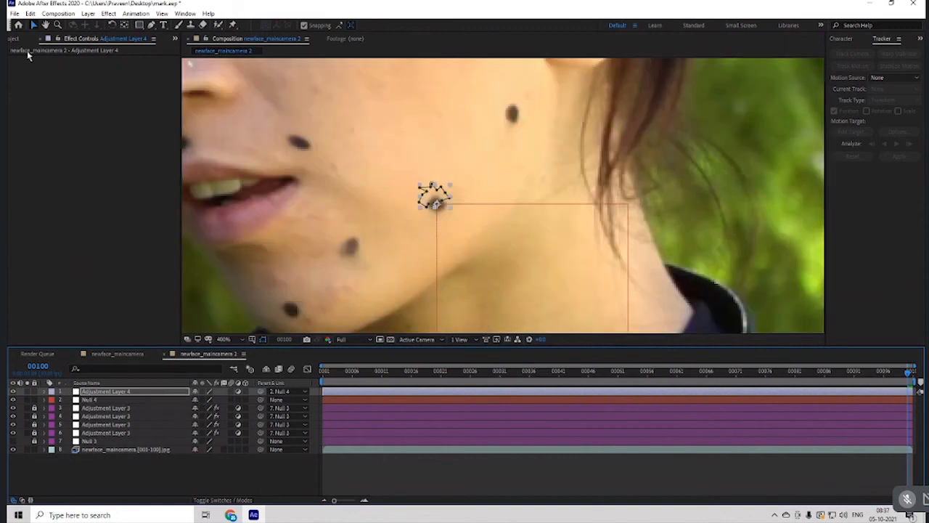
Apply the Offset effect to Adjustment Layer 4 and set its Shift Center To to 360, 244.
click(108, 14)
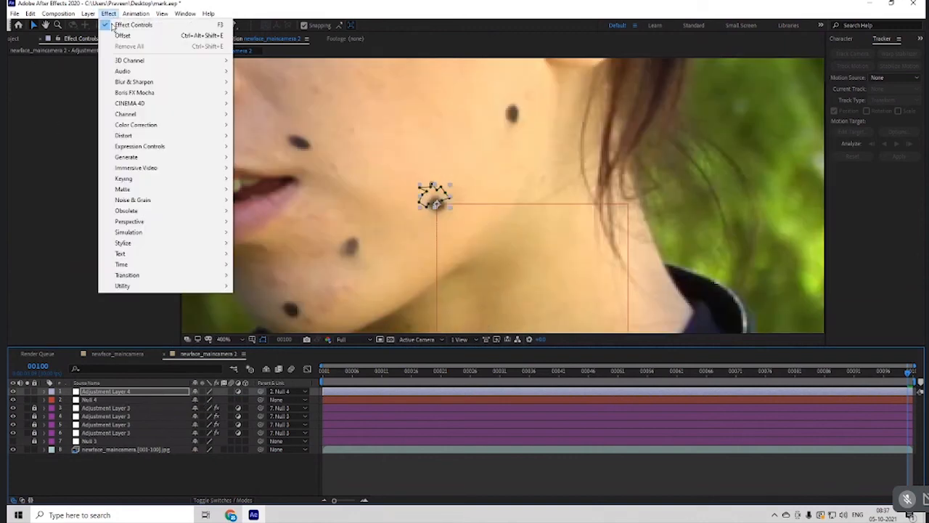
click(122, 35)
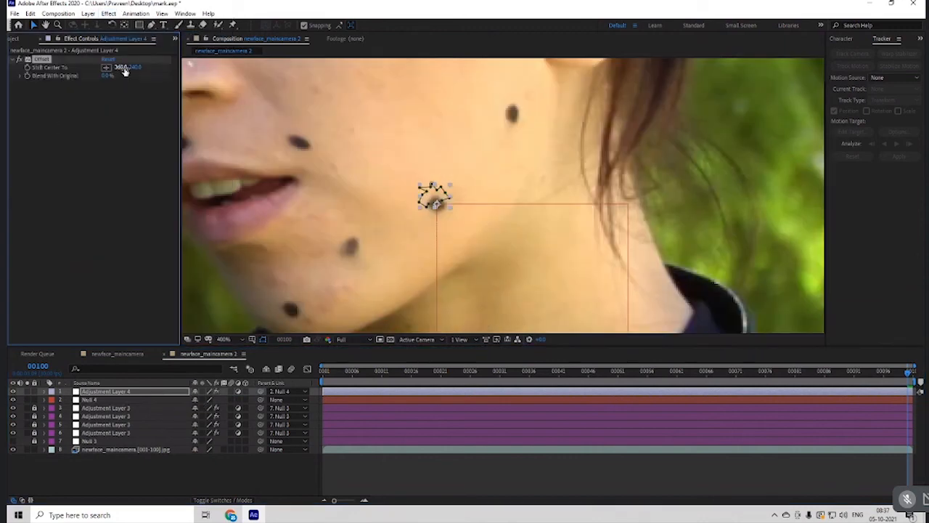
click(138, 68)
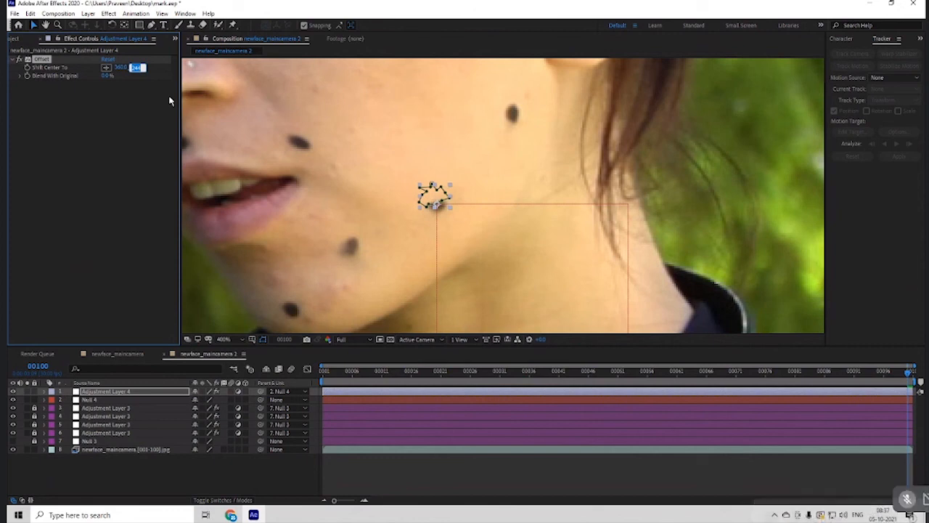
click(177, 483)
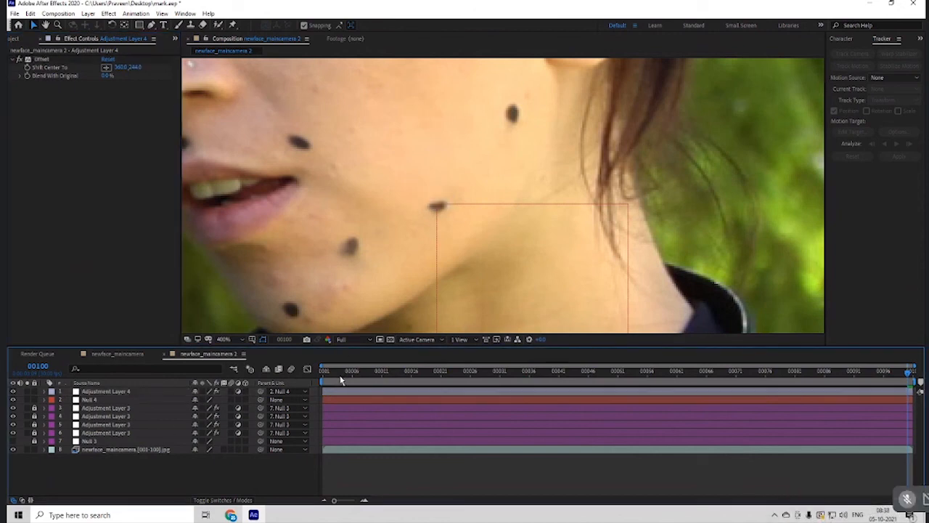
At frame 39, duplicate Adjustment Layer 4, then lock the original and Null 4 and hide the null.
drag(341, 372, 547, 394)
click(89, 392)
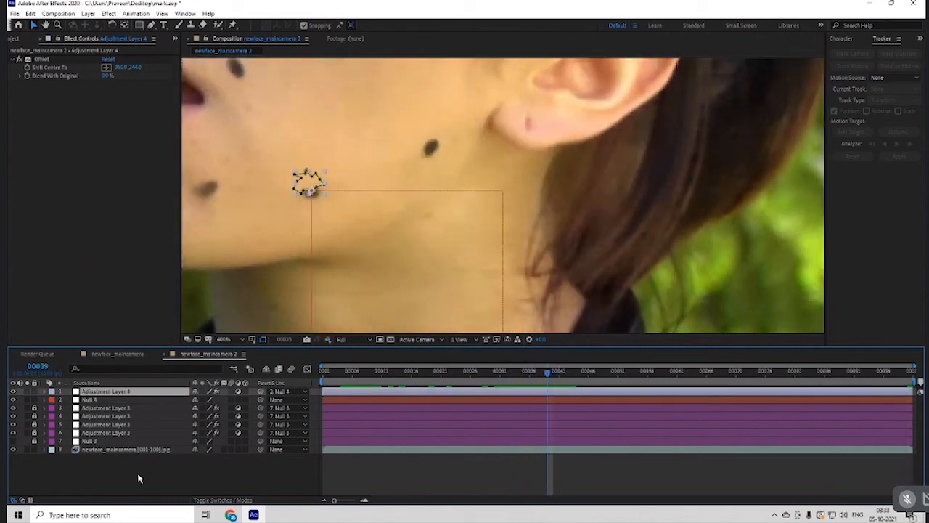
key(ctrl+d)
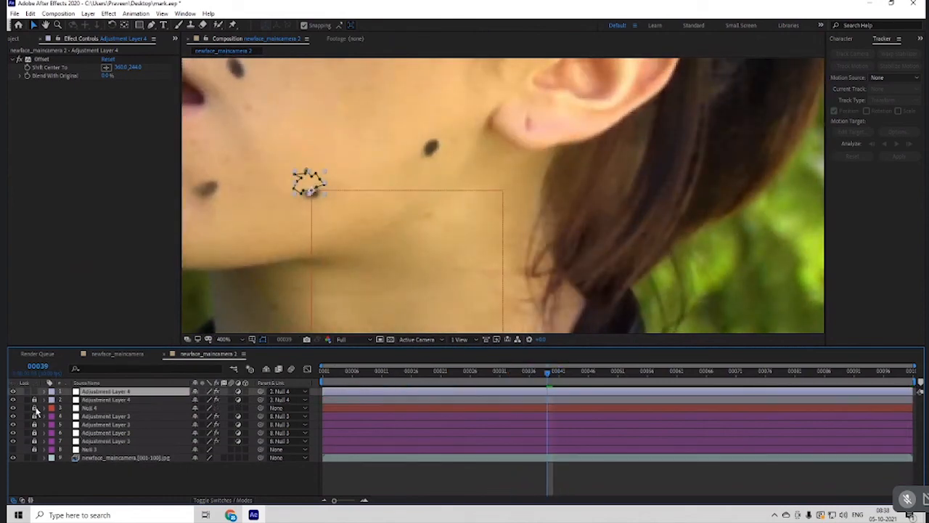
click(13, 408)
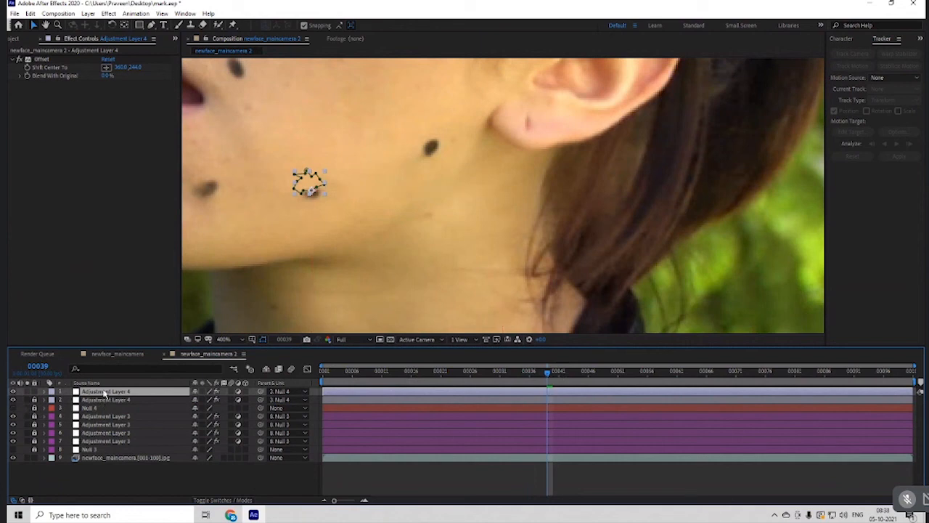
Reset the Offset effect on the duplicate, then rotate its mask and move it down over the remaining jaw marker.
click(104, 62)
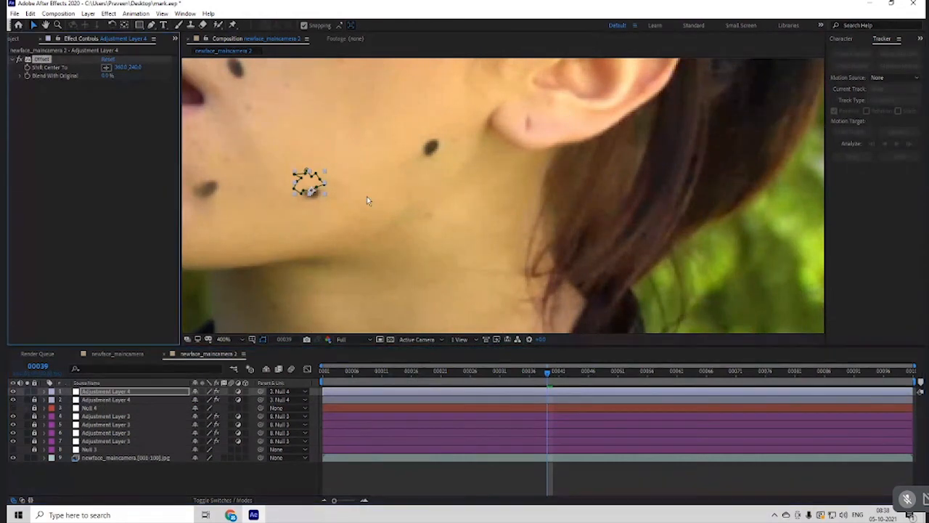
click(326, 186)
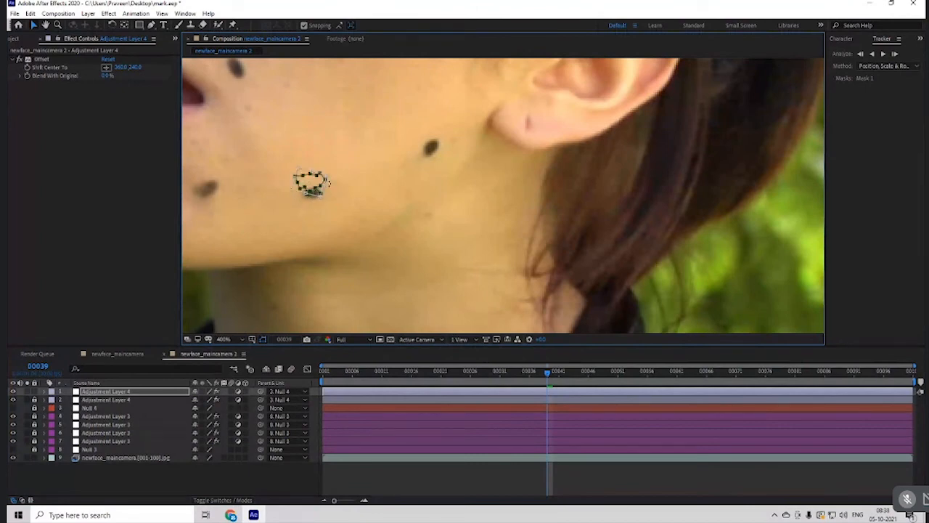
mouse_move(308, 180)
mouse_down()
mouse_move(312, 211)
mouse_move(311, 193)
mouse_up()
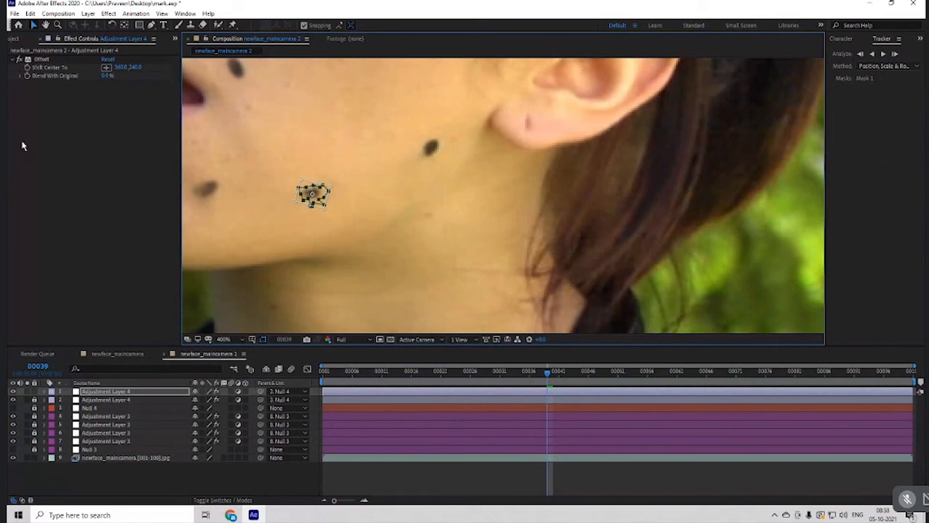
Set the duplicate's vertical Offset Shift Center value to 232 and inspect the patched jaw area up close.
click(137, 67)
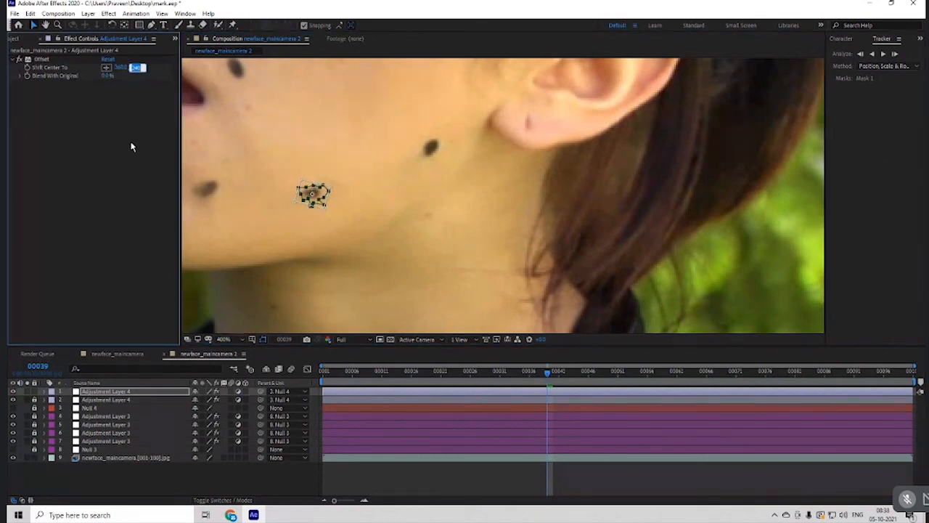
key(Down)
key(Down)
key(Down)
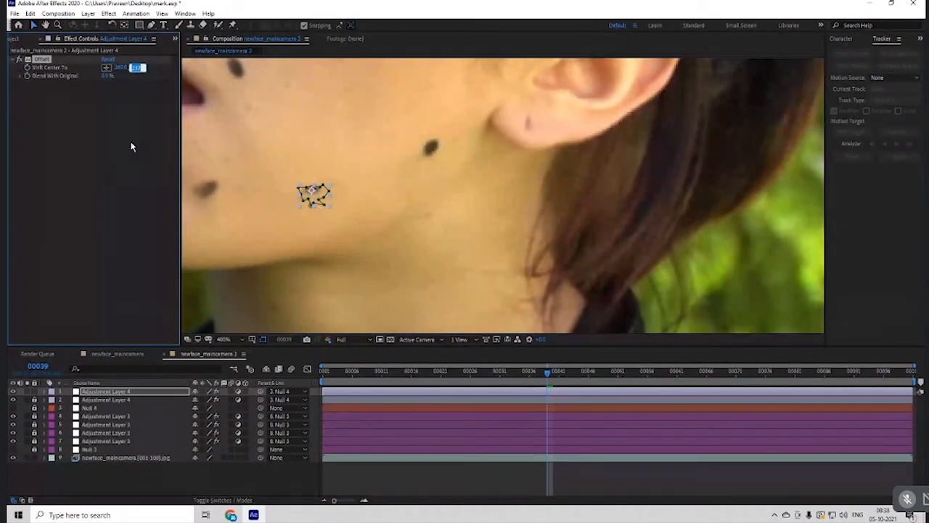
key(Down)
key(Down)
click(162, 479)
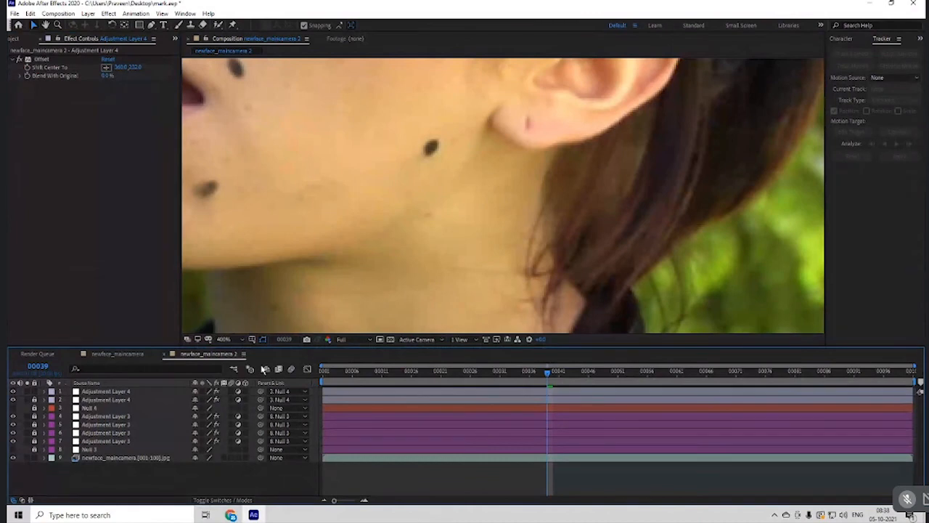
scroll(317, 249, up, 2)
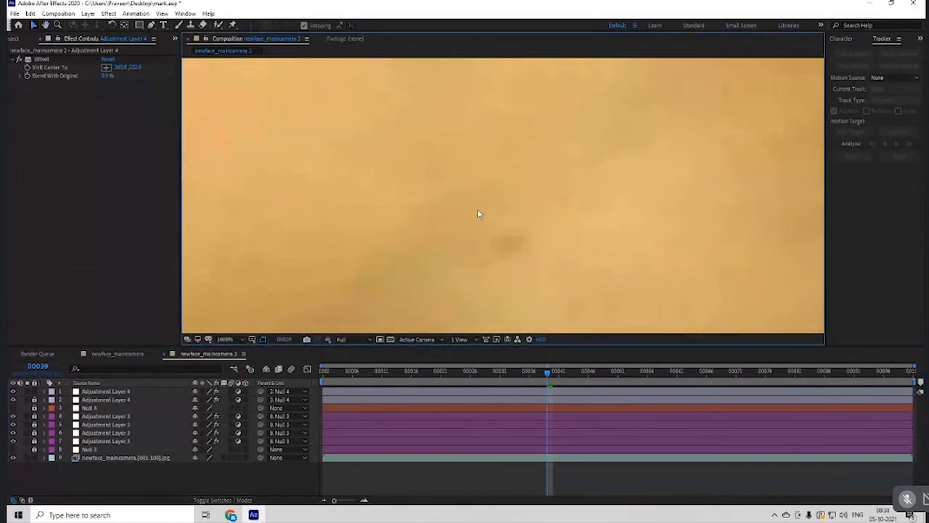
scroll(475, 215, down, 2)
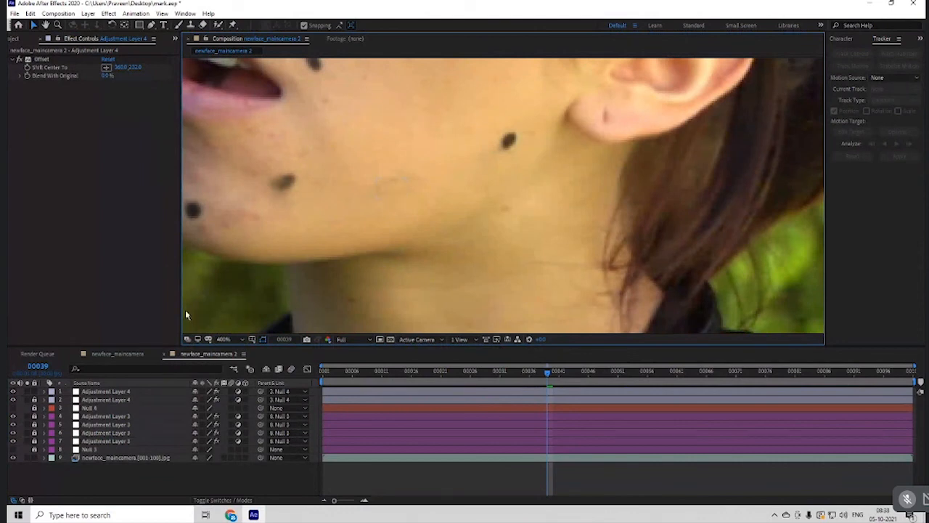
Reset the duplicate's Offset effect, then rotate its mask and place it over the left edge of the remaining jaw marker.
click(23, 64)
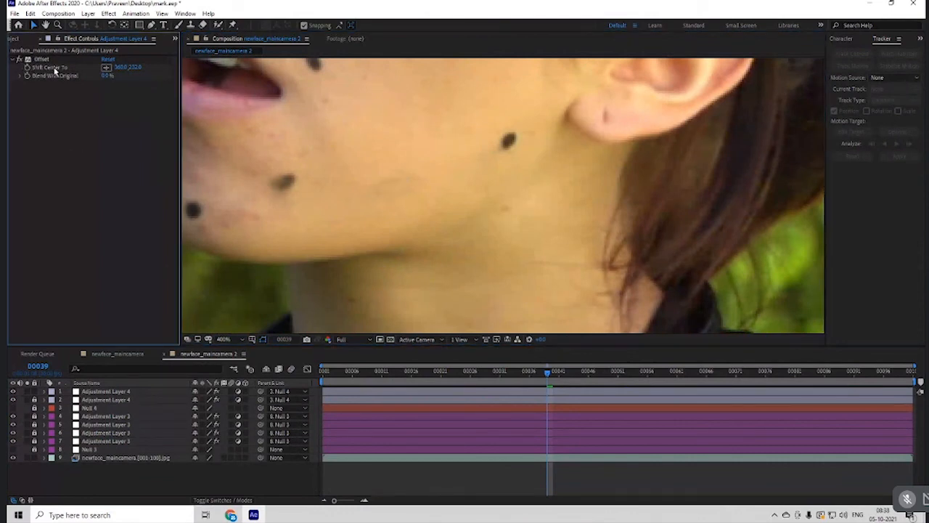
click(108, 59)
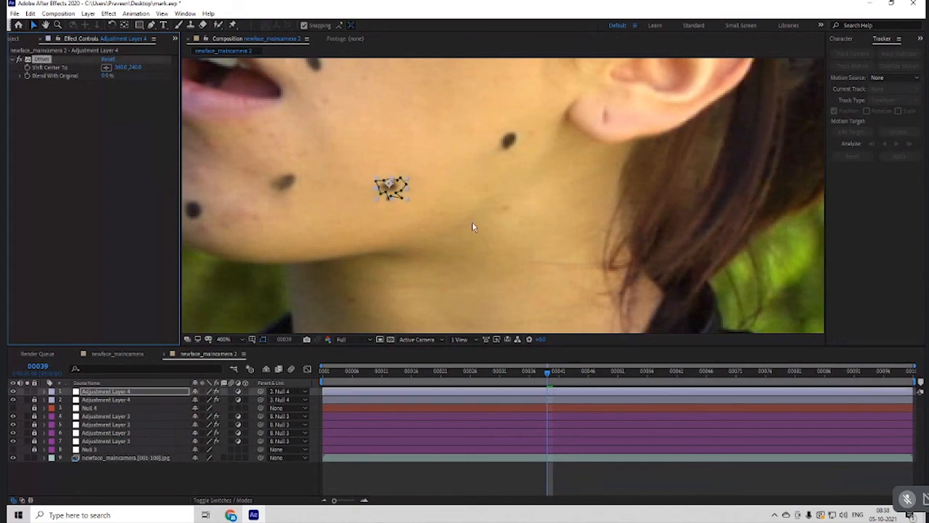
key(period)
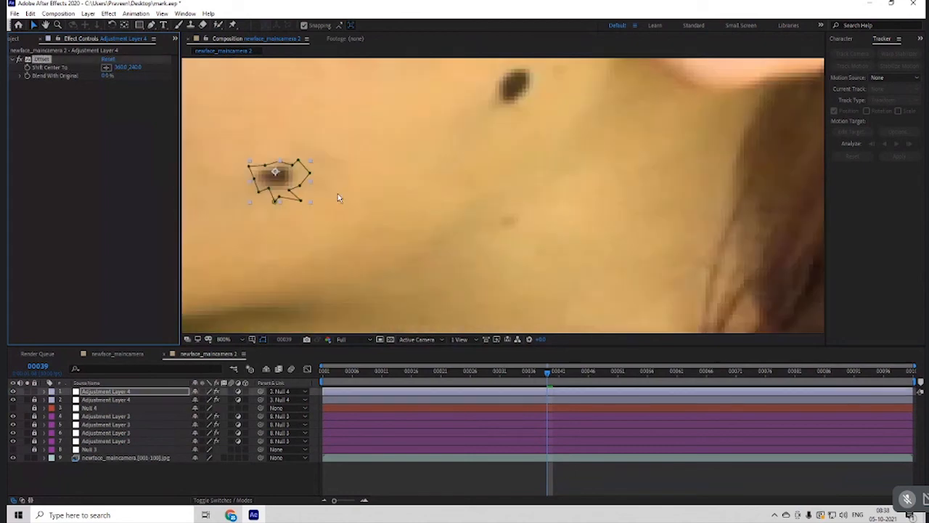
click(288, 195)
drag(289, 194, 250, 235)
drag(293, 181, 271, 165)
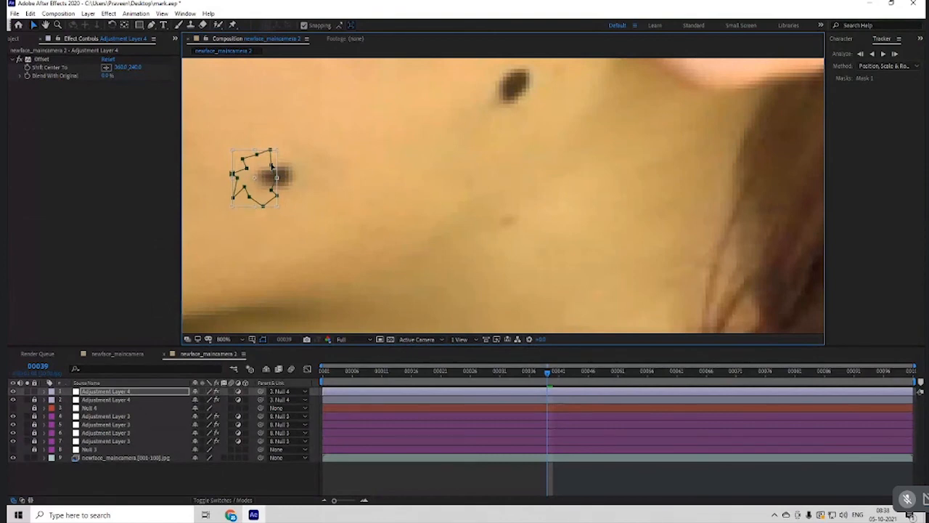
Increase the duplicate's horizontal Offset Shift Center value until clean skin covers the masked left part of the jaw marker.
click(121, 68)
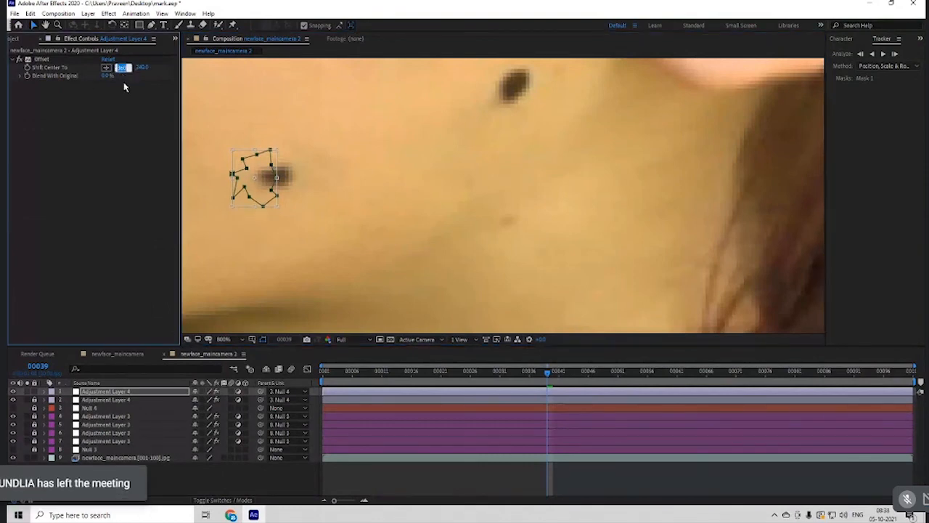
key(Up)
key(Up)
key(Up)
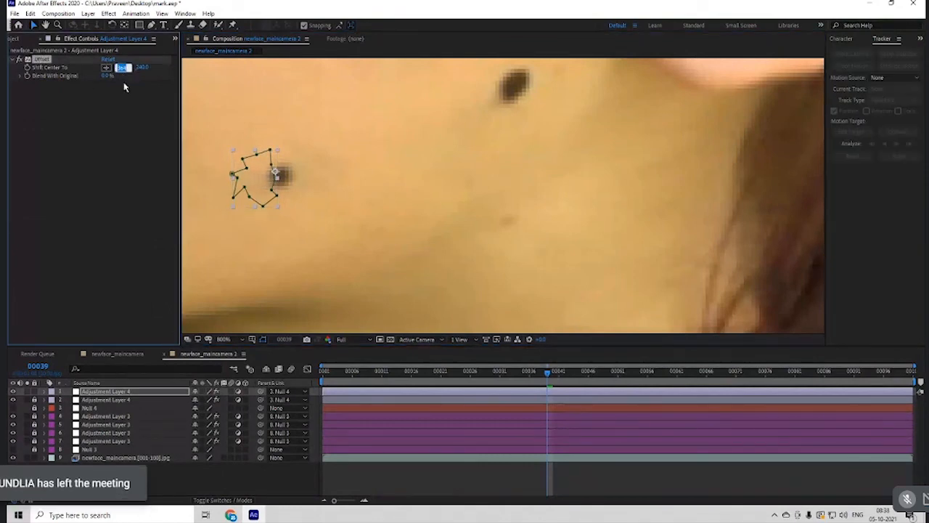
key(Up)
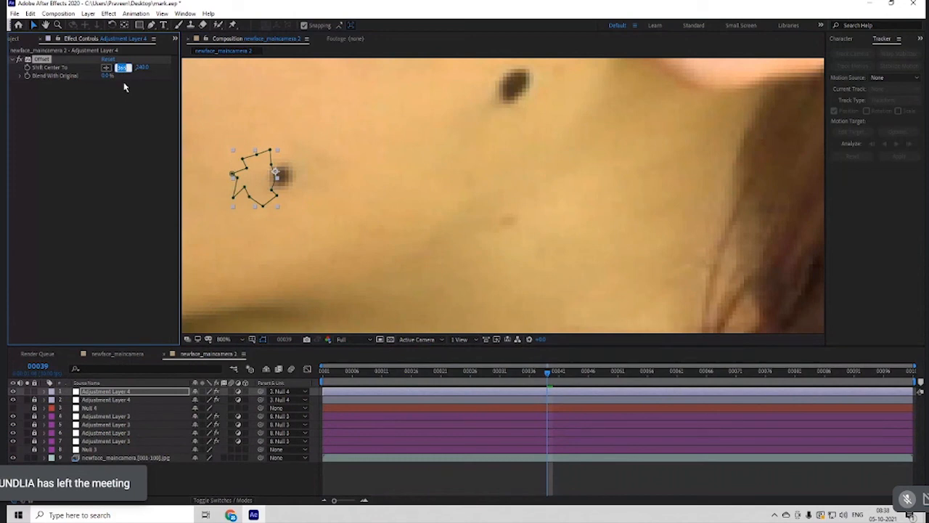
click(231, 494)
Duplicate the top Adjustment Layer 4, lock the source layer, and reset the new copy's Offset effect.
click(114, 393)
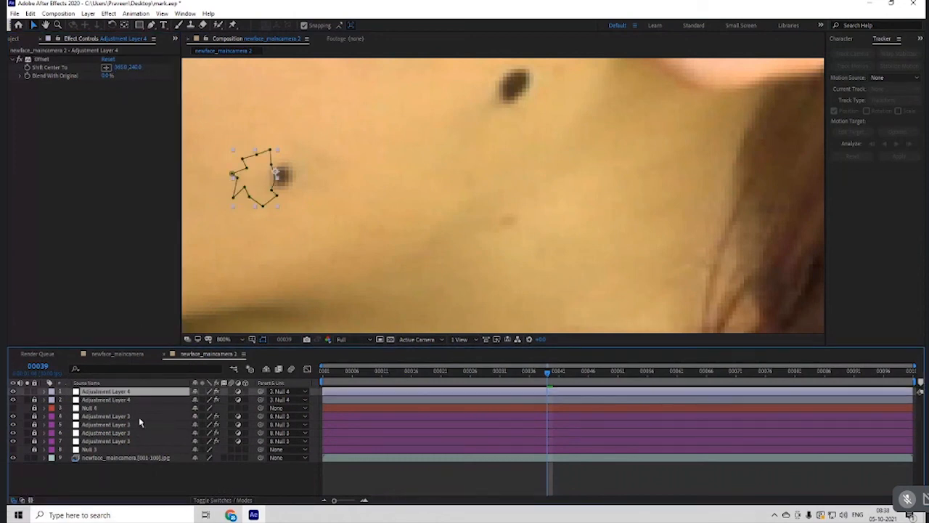
key(ctrl+d)
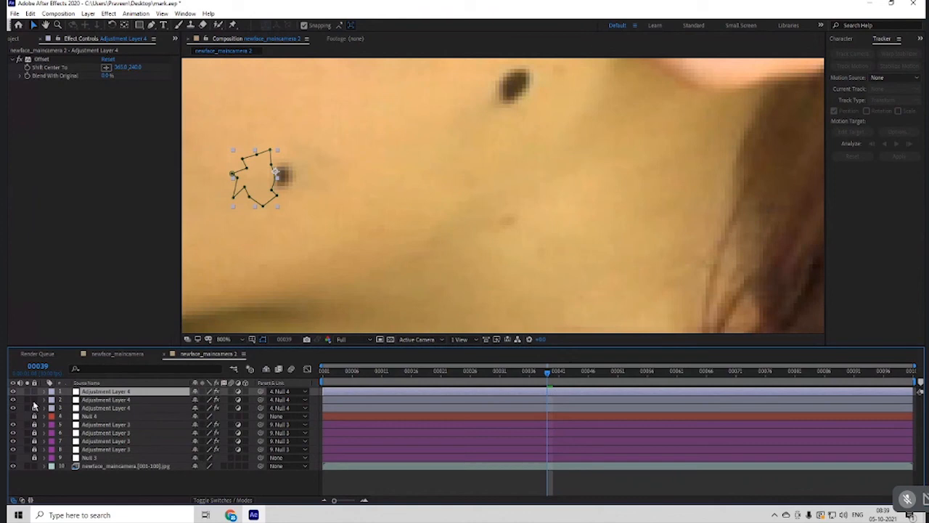
click(34, 399)
click(243, 161)
click(107, 63)
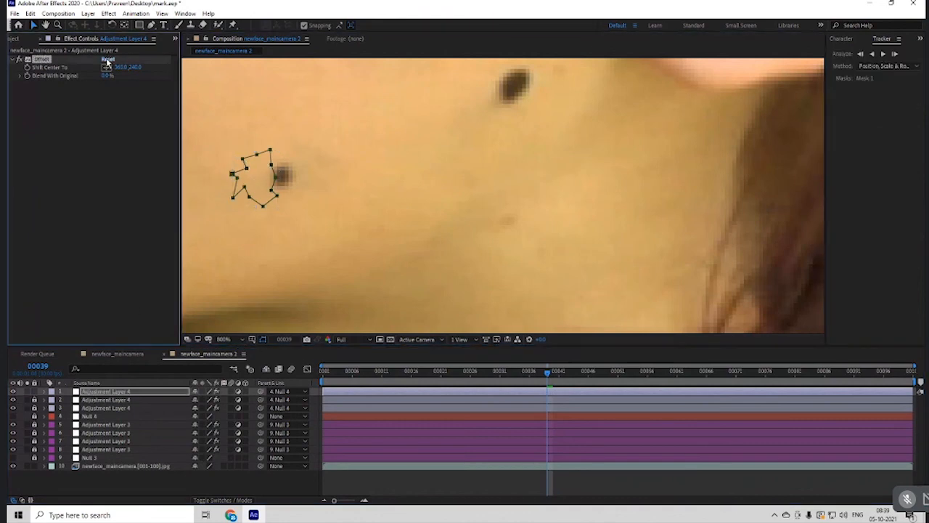
Rotate the new copy's mask and move it right so it encloses the remaining part of the jaw marker.
click(246, 163)
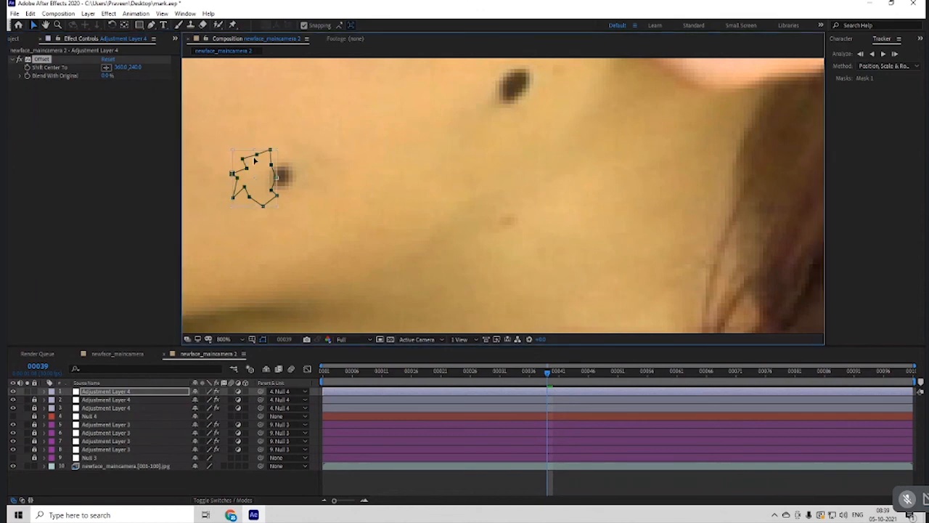
drag(280, 149, 198, 256)
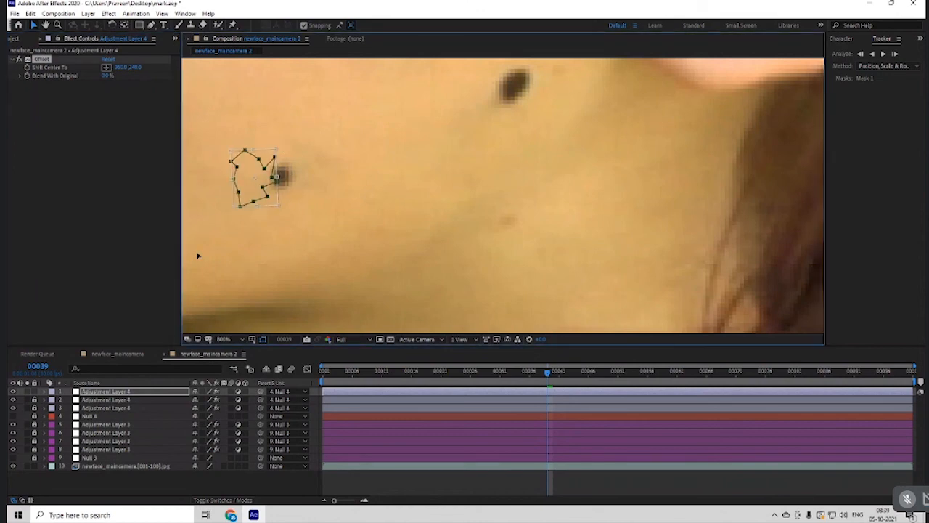
drag(263, 189, 296, 188)
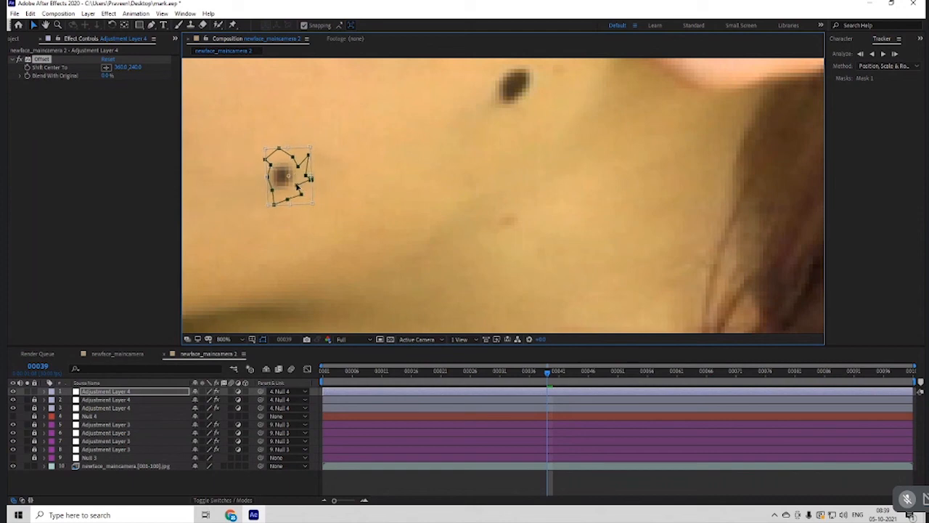
Set the new copy's horizontal Offset Shift Center value to 351 and check the patched jaw from farther out.
click(122, 67)
key(Down)
key(Down)
key(Down)
key(Down)
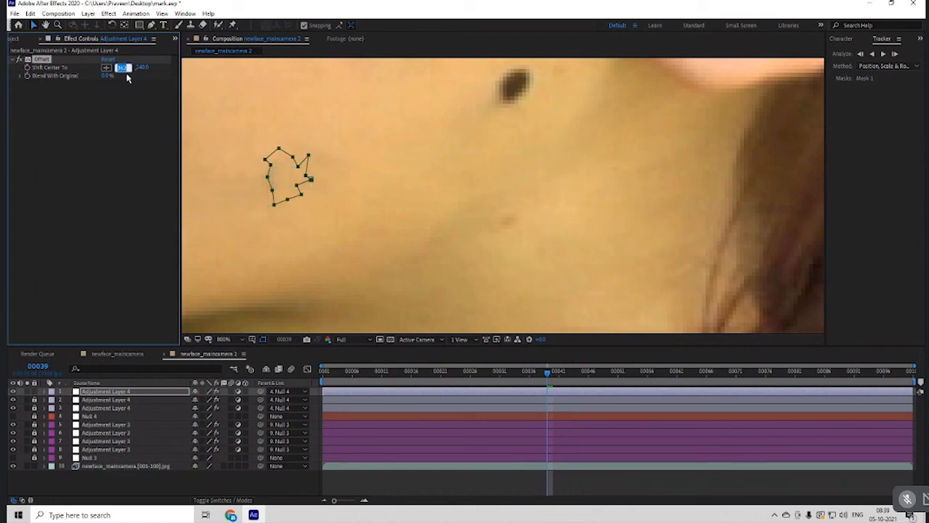
click(122, 185)
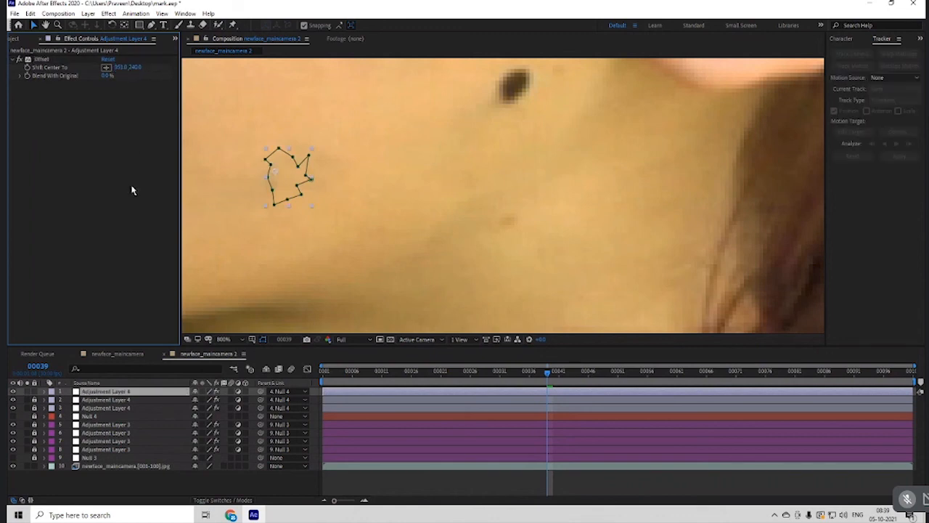
click(254, 237)
key(comma)
key(comma)
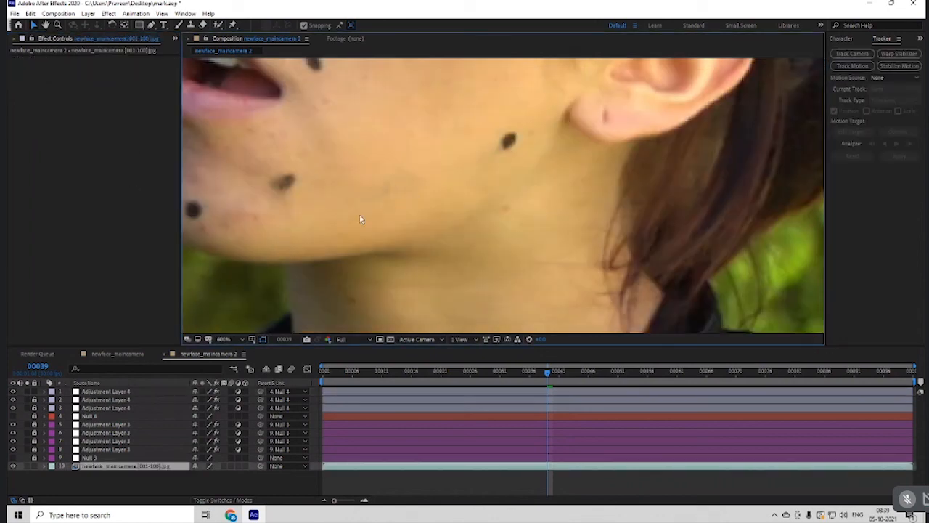
Make another duplicate of the top Adjustment Layer 4, lock the layer beneath it, and restore the duplicate's Offset to its defaults.
click(102, 393)
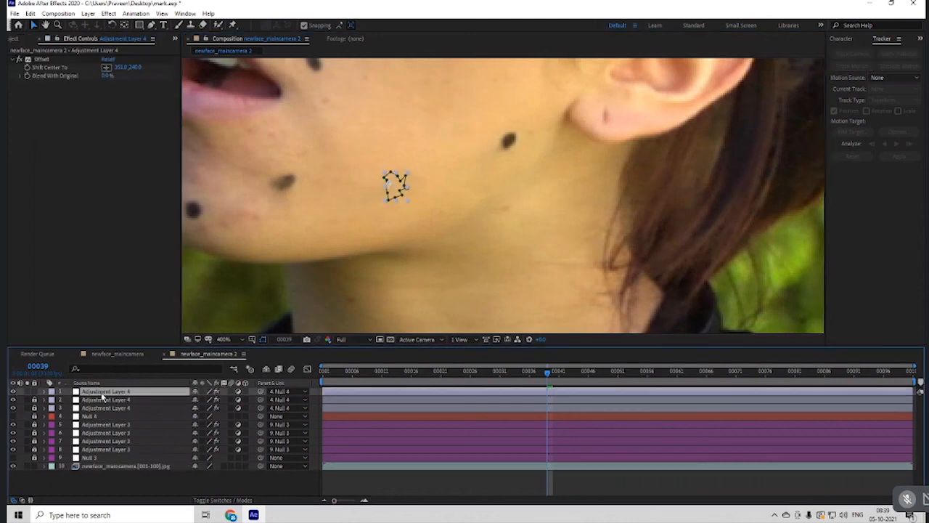
key(ctrl+d)
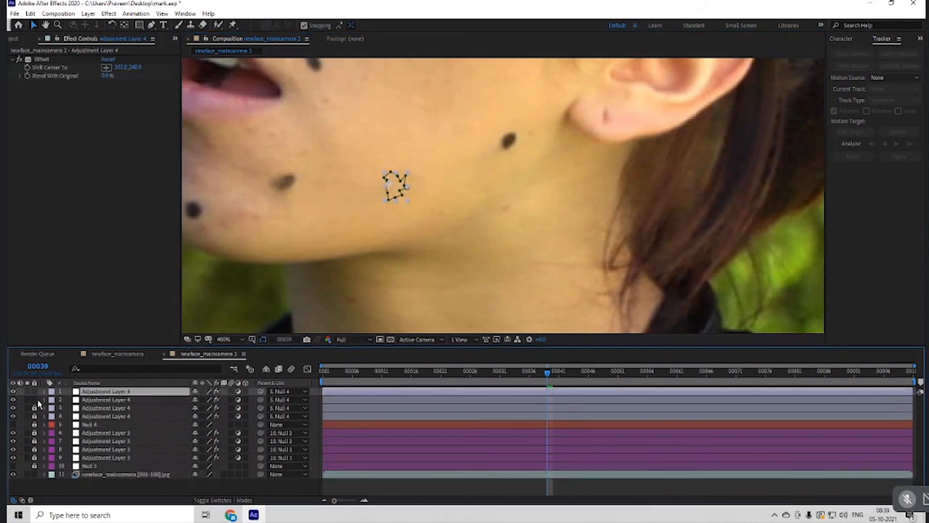
key(period)
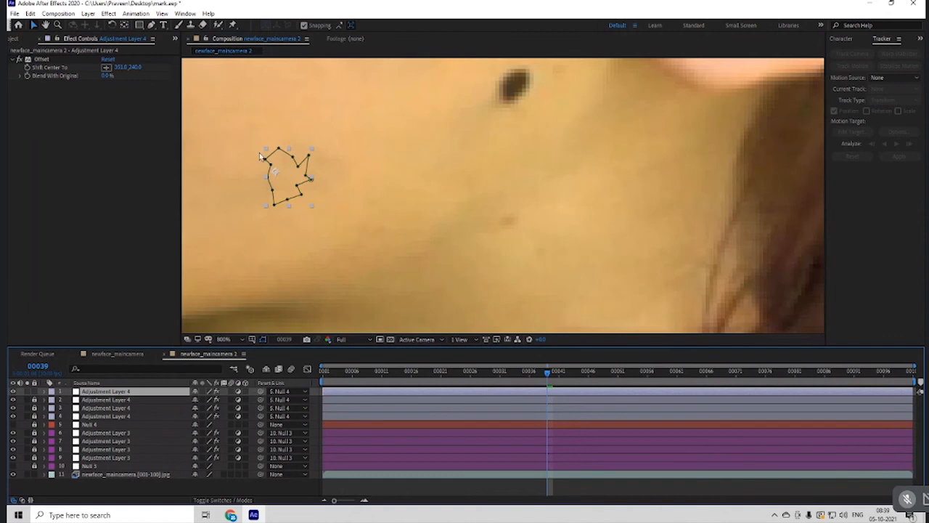
click(108, 60)
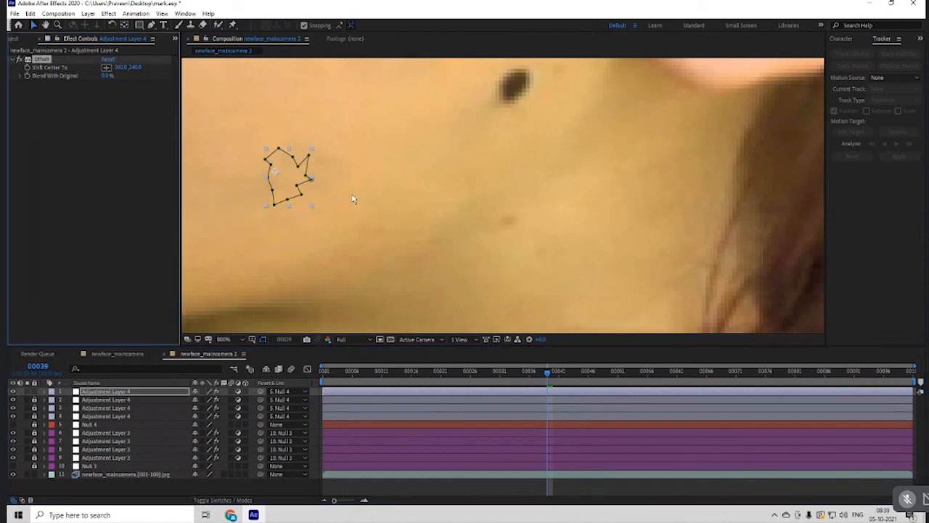
Rotate and reposition the newest copy's mask over the remaining jaw blemish, and set its vertical Offset Shift Center value to 234.
click(313, 181)
drag(315, 148, 291, 187)
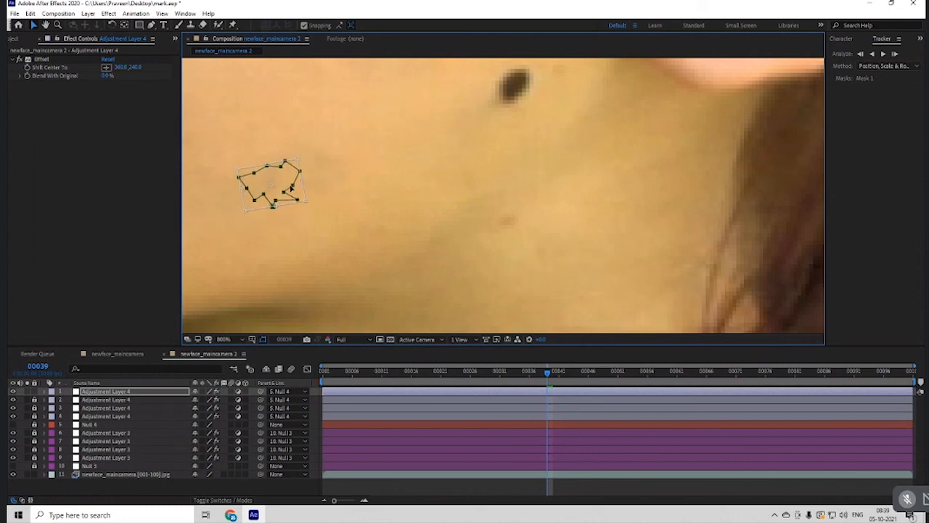
click(137, 67)
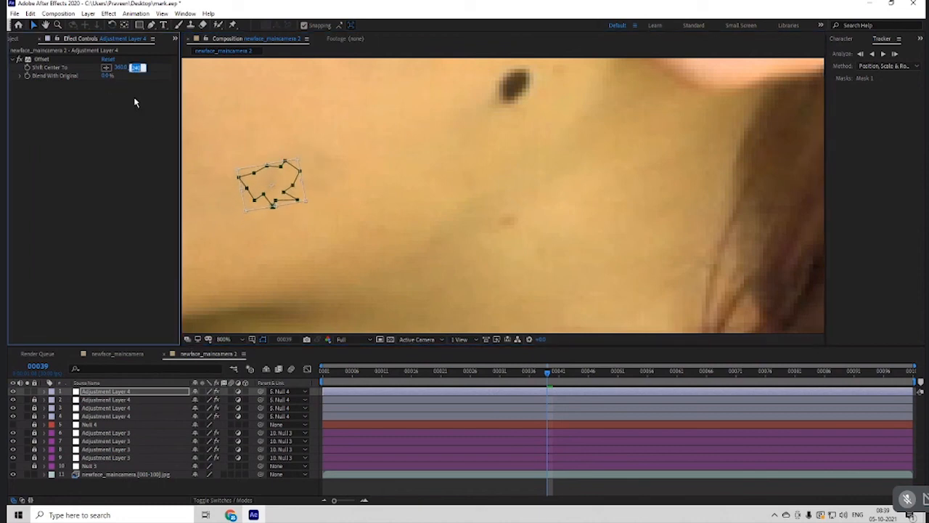
key(Up)
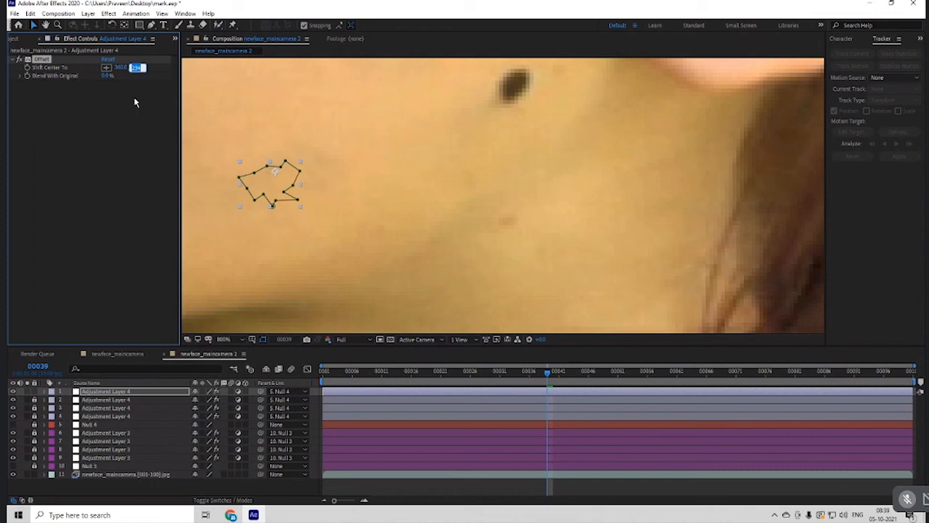
click(318, 275)
scroll(345, 247, down, 4)
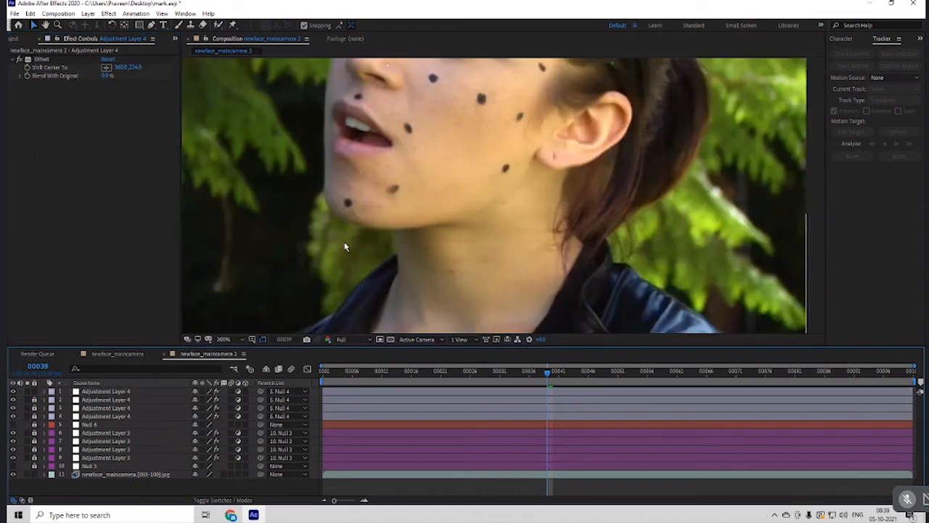
scroll(344, 247, down, 2)
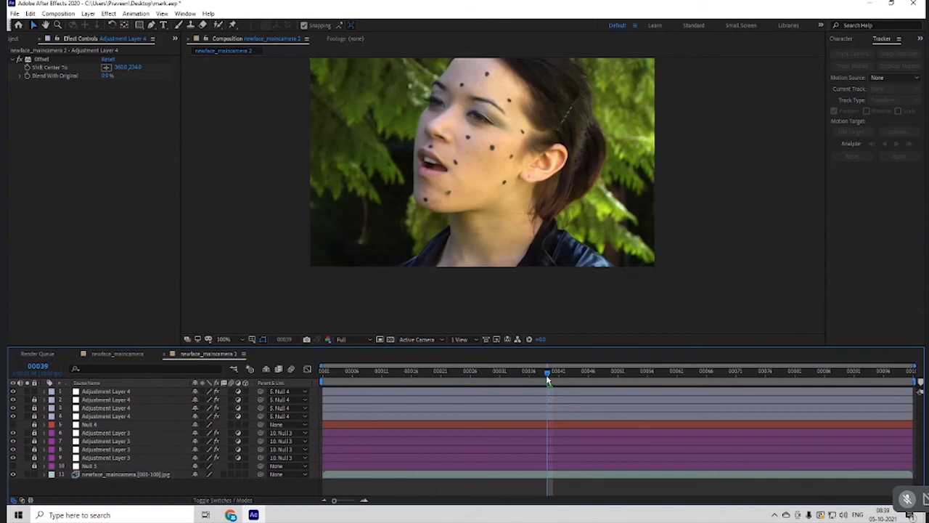
Play through the composition and scrub back to frame 00001 to check the jaw patches with the whole face in view.
key(space)
drag(891, 373, 255, 371)
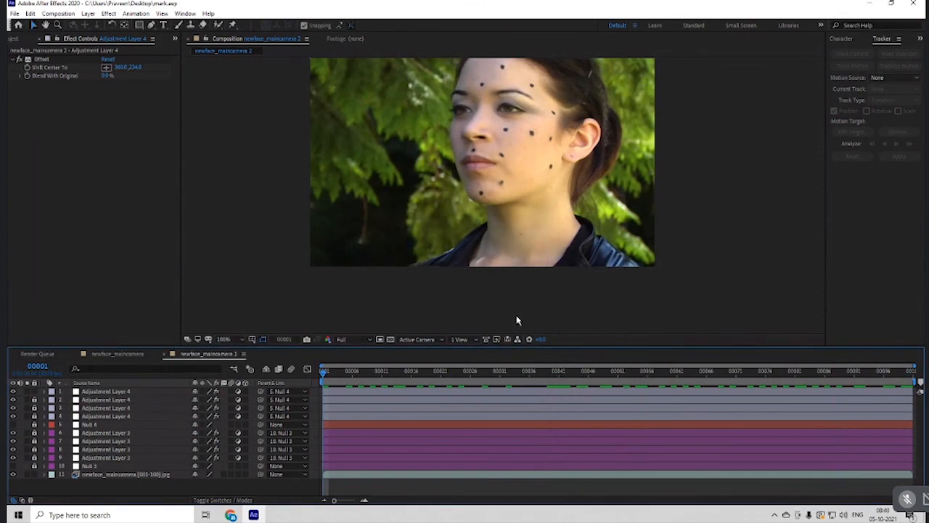
drag(684, 178, 629, 194)
key(v)
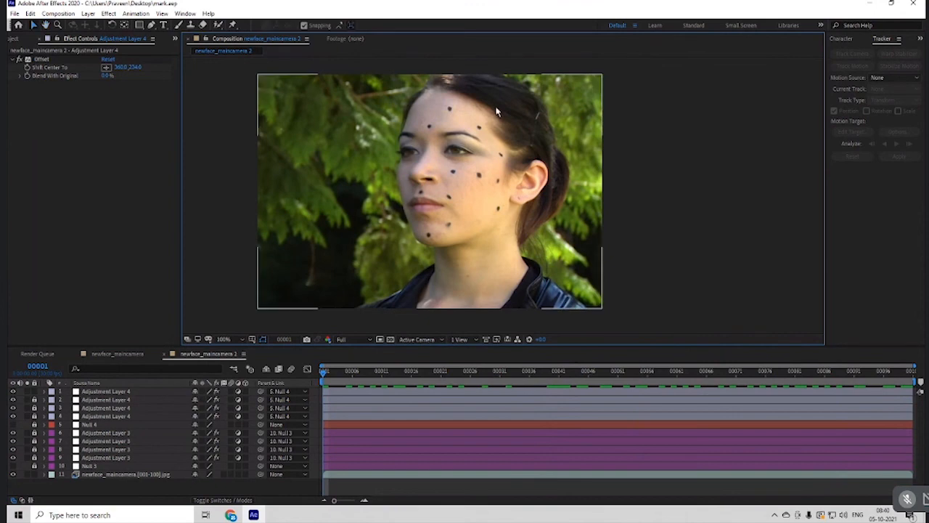